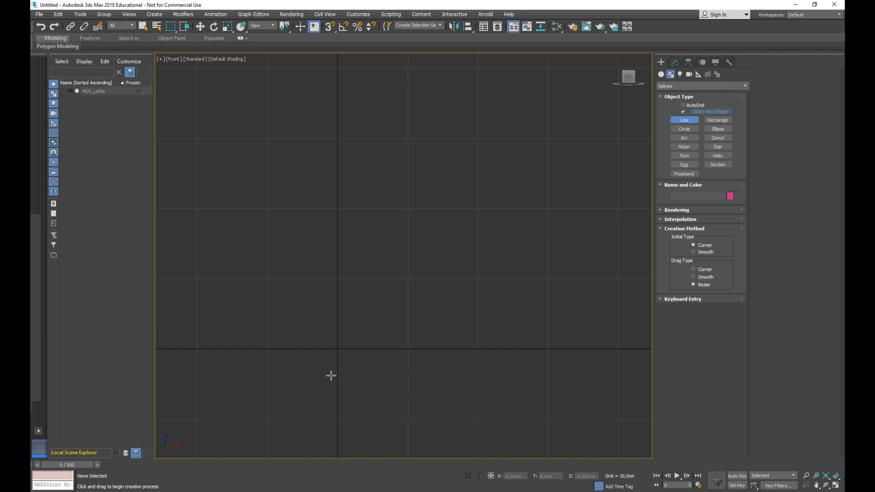
Draw an open Line spline of a footed bowl's half profile in the Front view, about 34 cm wide and 27 cm high, starting and ending at the vertical axis
{"action": "left_click_drag", "start_coordinate": [336, 335], "coordinate": [353, 335]}
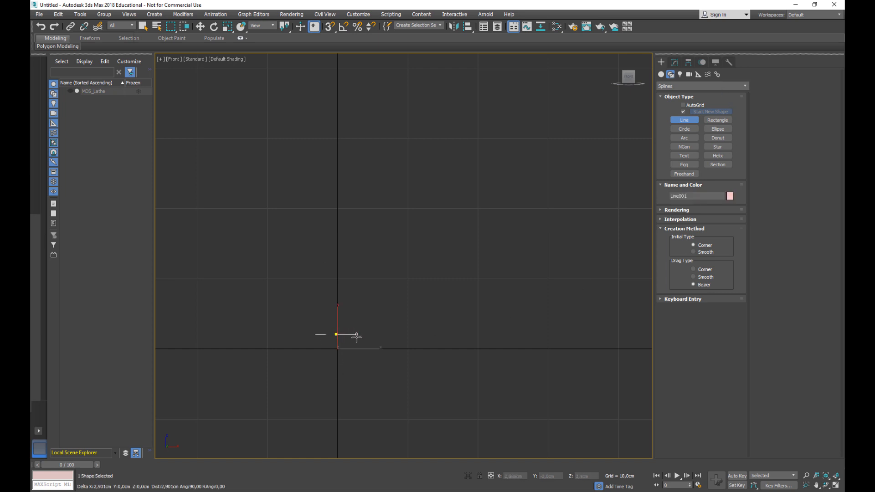
{"action": "left_click_drag", "start_coordinate": [459, 342], "coordinate": [496, 349]}
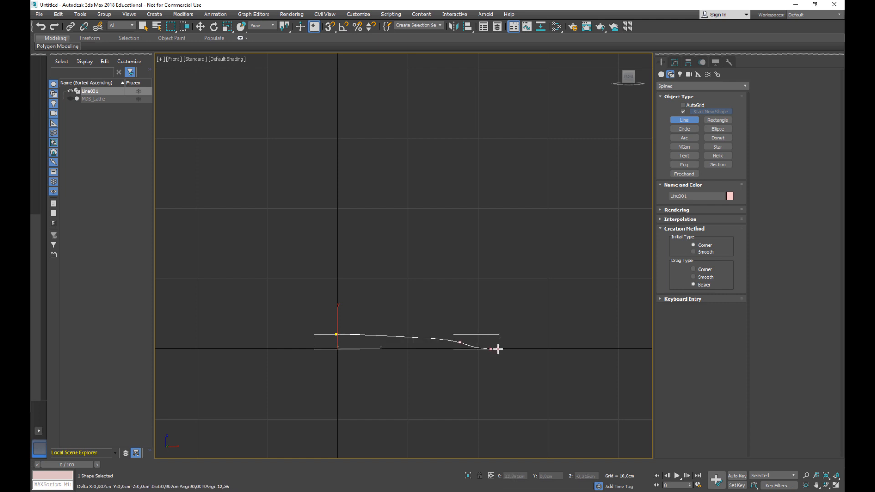
{"action": "left_click_drag", "start_coordinate": [502, 349], "coordinate": [512, 335]}
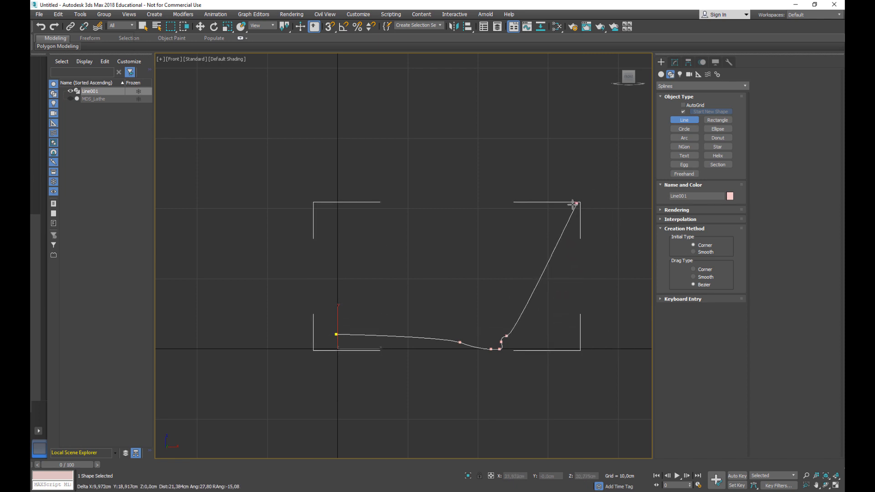
{"action": "left_click", "coordinate": [577, 160]}
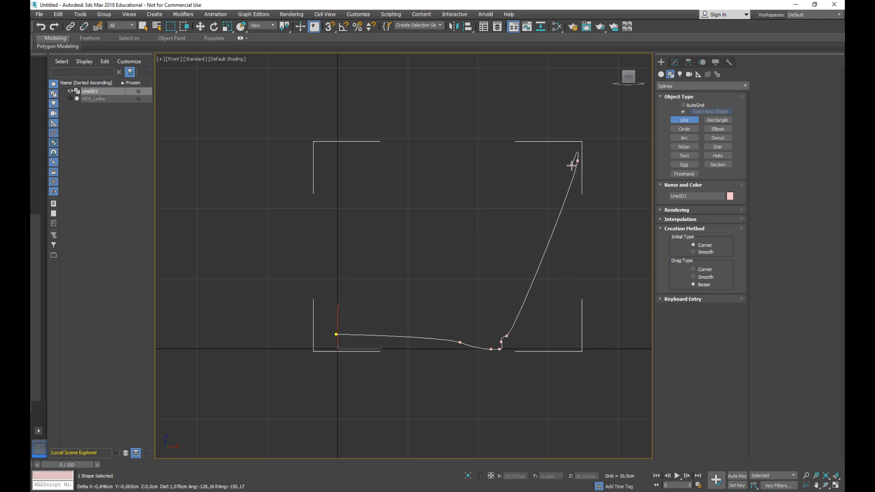
{"action": "left_click", "coordinate": [572, 161]}
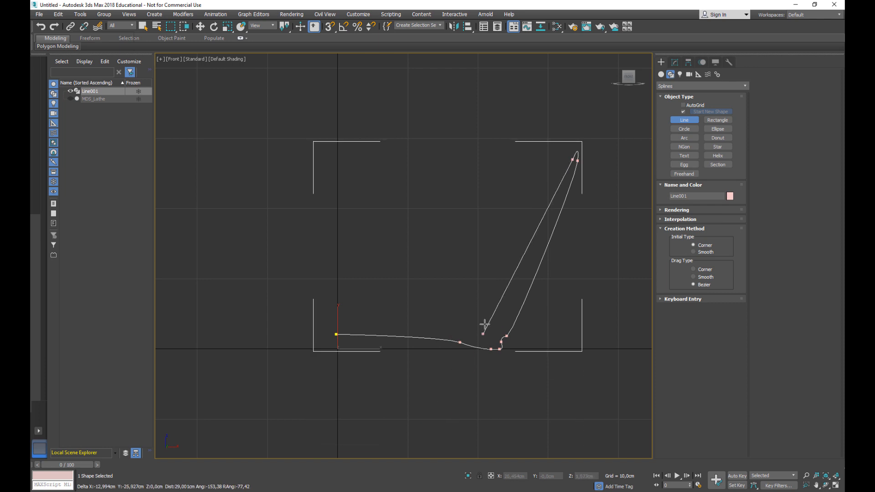
{"action": "left_click", "coordinate": [505, 324]}
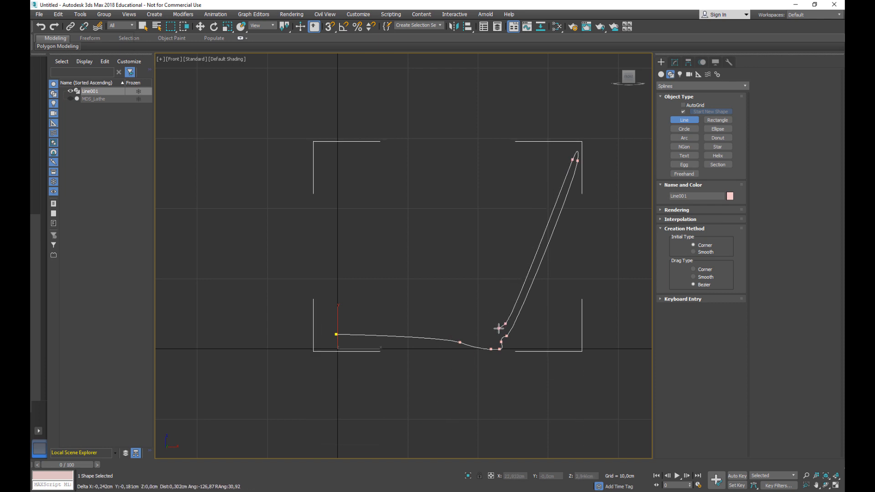
{"action": "left_click", "coordinate": [337, 326]}
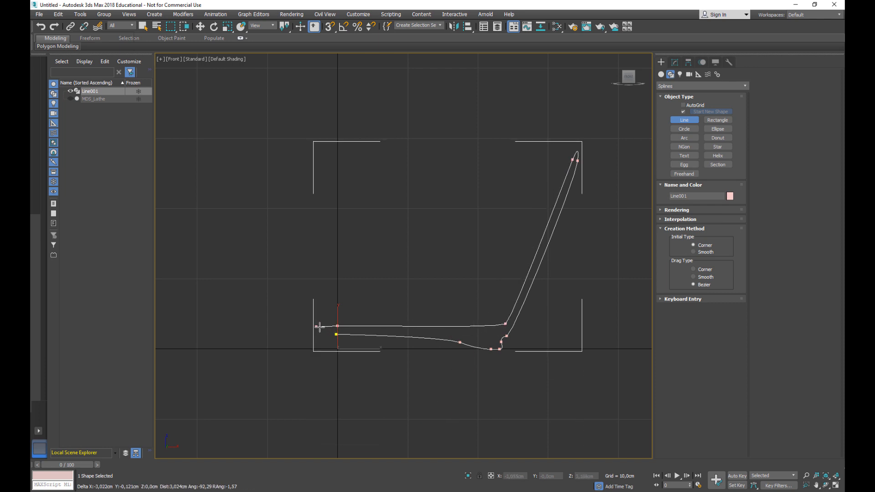
{"action": "right_click", "coordinate": [318, 325]}
{"action": "scroll", "coordinate": [533, 257], "scroll_direction": "up", "scroll_amount": 3}
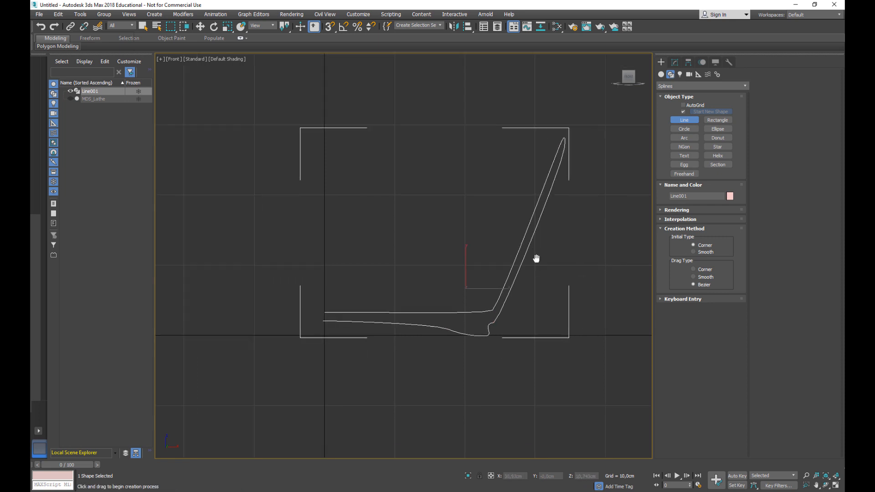
Edit the profile's vertices and adjust the Bezier handles of the two rim vertices to round off the wall's upper tip
{"action": "left_click", "coordinate": [676, 62]}
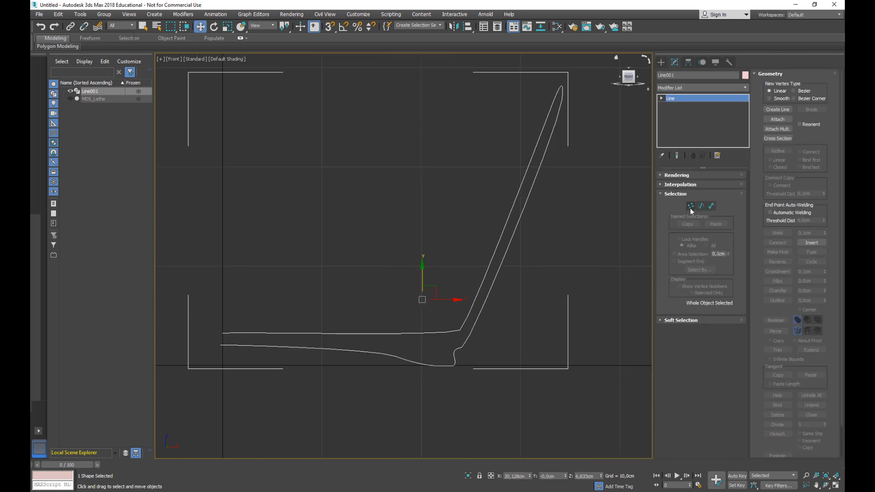
{"action": "left_click", "coordinate": [691, 208]}
{"action": "left_click_drag", "start_coordinate": [441, 310], "coordinate": [434, 354]}
{"action": "scroll", "coordinate": [472, 234], "scroll_direction": "up", "scroll_amount": 3}
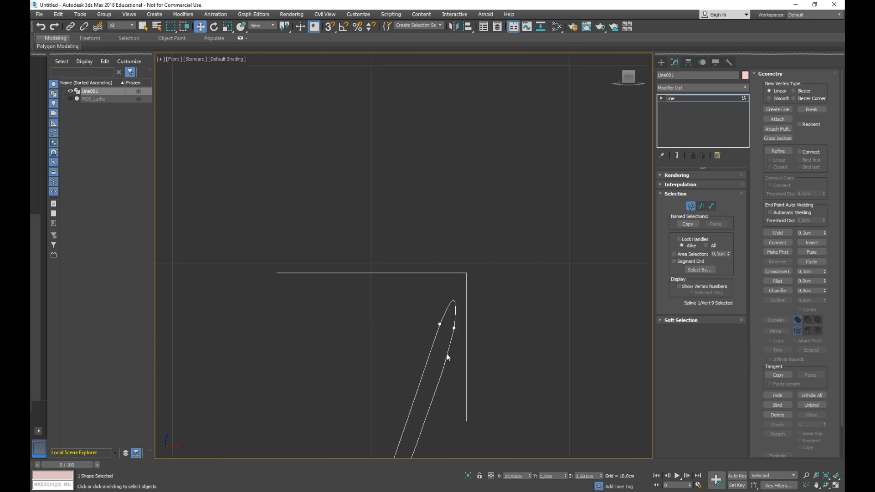
{"action": "scroll", "coordinate": [447, 358], "scroll_direction": "up", "scroll_amount": 4}
{"action": "left_click", "coordinate": [450, 196]}
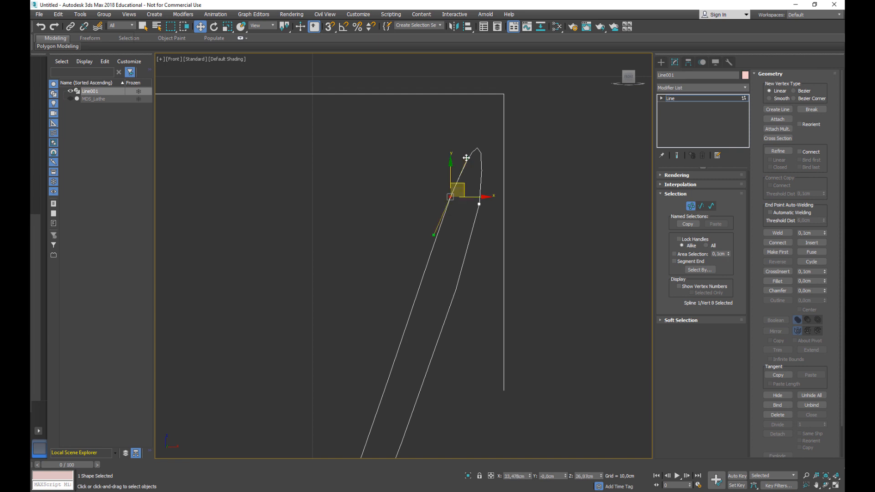
{"action": "left_click_drag", "start_coordinate": [466, 158], "coordinate": [456, 181]}
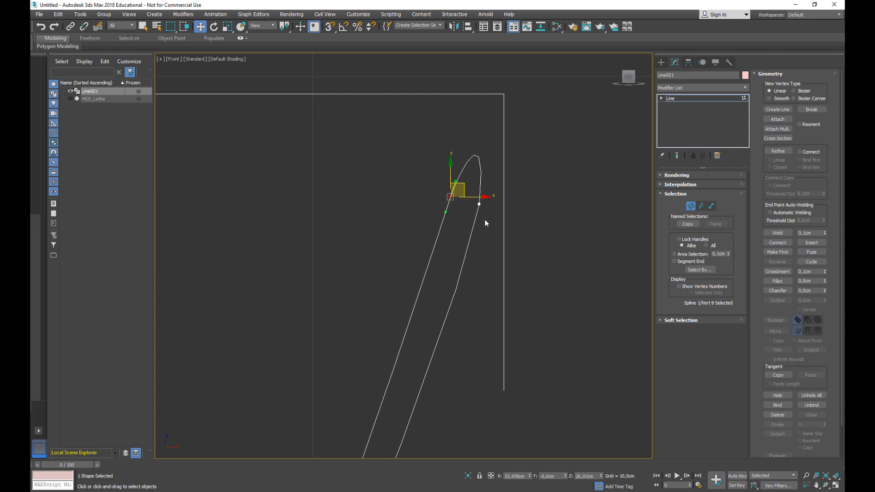
{"action": "left_click", "coordinate": [479, 205]}
{"action": "left_click_drag", "start_coordinate": [488, 108], "coordinate": [486, 173]}
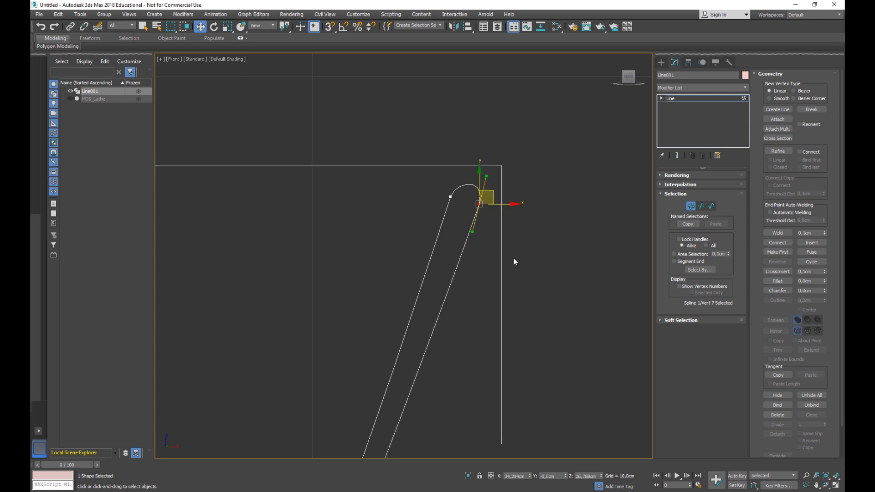
Adjust the Bezier handles of the inner corner vertex so the bowl's floor curves smoothly into the wall
{"action": "middle_click_drag", "start_coordinate": [426, 350], "coordinate": [456, 296]}
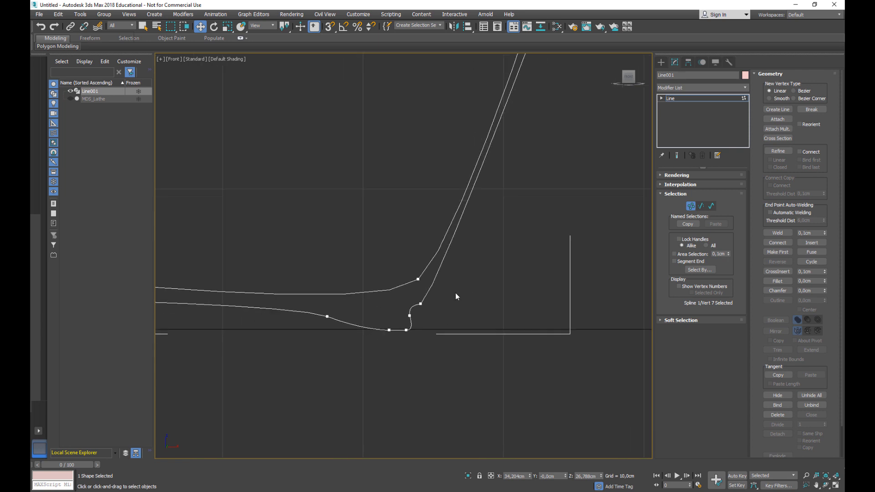
{"action": "left_click", "coordinate": [418, 279]}
{"action": "left_click_drag", "start_coordinate": [433, 272], "coordinate": [419, 273]}
{"action": "scroll", "coordinate": [440, 235], "scroll_direction": "down", "scroll_amount": 3}
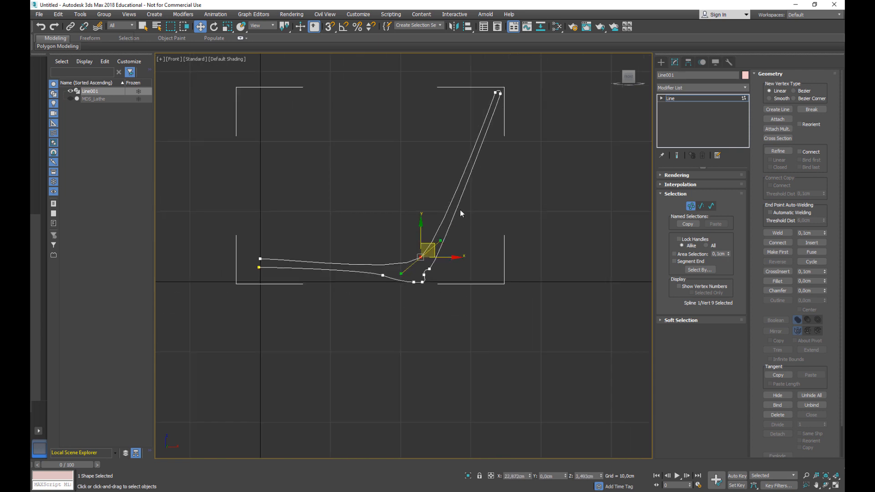
Convert the lower end vertex near the axis to Corner and move it onto the axis at about Z 1.6 cm
{"action": "scroll", "coordinate": [274, 287], "scroll_direction": "up", "scroll_amount": 4}
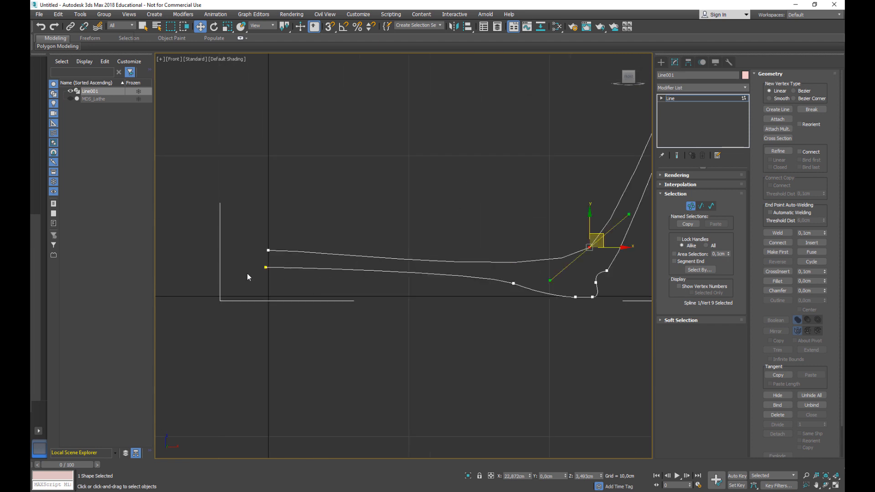
{"action": "left_click", "coordinate": [265, 268]}
{"action": "right_click", "coordinate": [262, 267]}
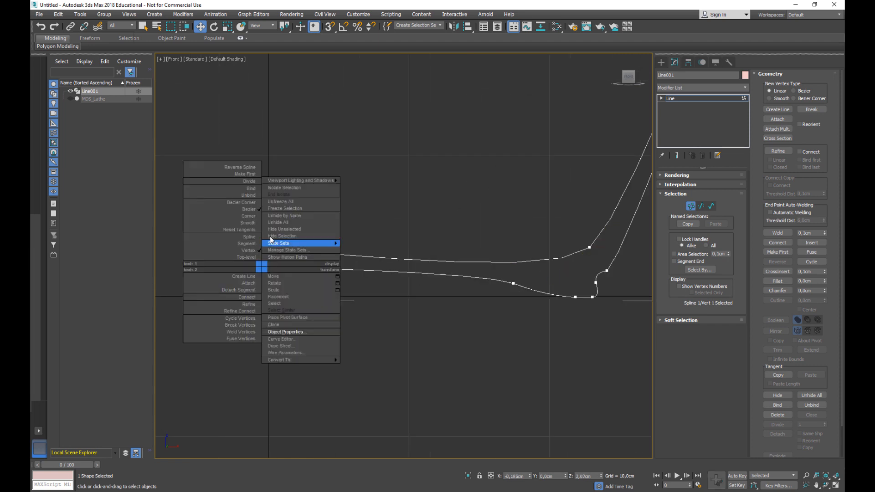
{"action": "left_click", "coordinate": [248, 216]}
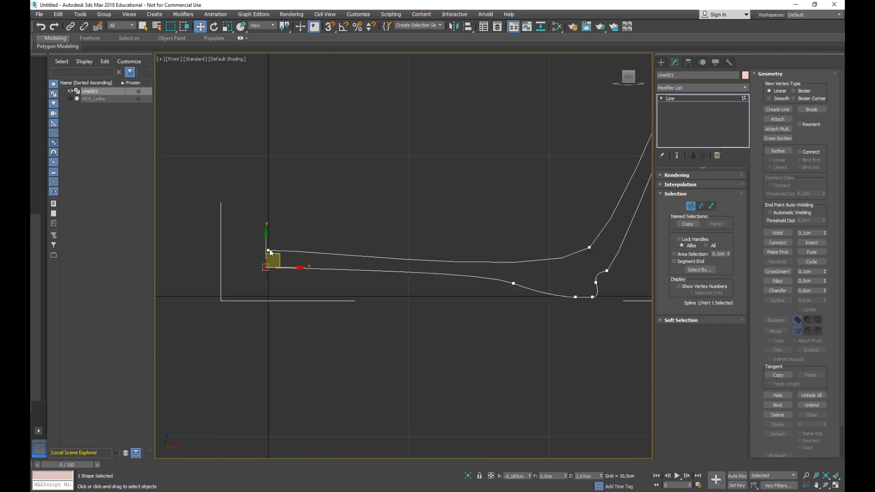
{"action": "left_click", "coordinate": [269, 249]}
{"action": "right_click", "coordinate": [269, 251]}
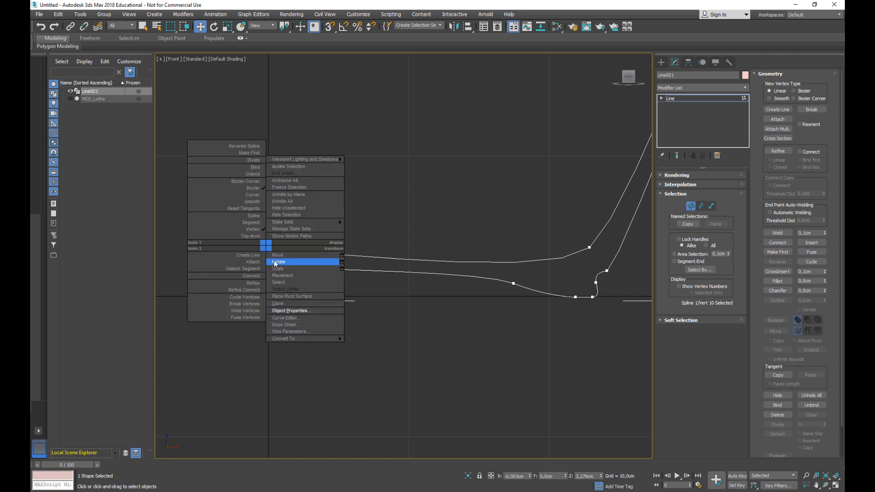
{"action": "left_click", "coordinate": [275, 263]}
{"action": "left_click", "coordinate": [264, 267]}
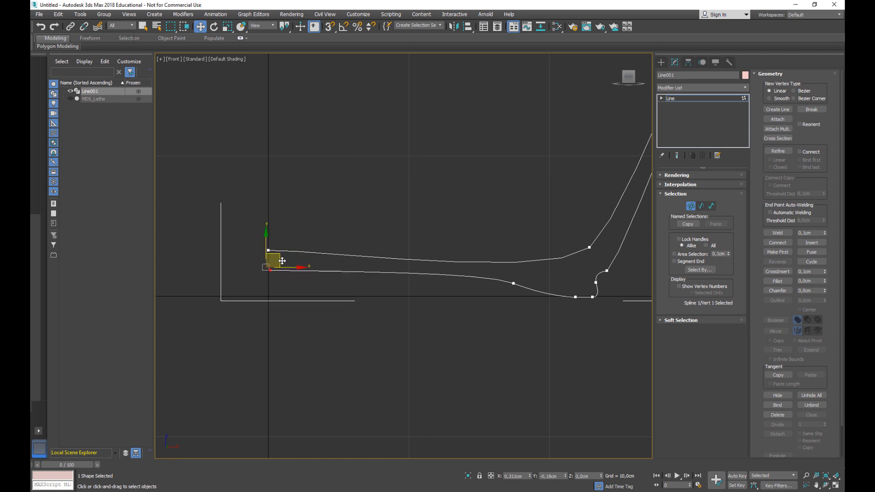
{"action": "left_click_drag", "start_coordinate": [276, 256], "coordinate": [282, 263]}
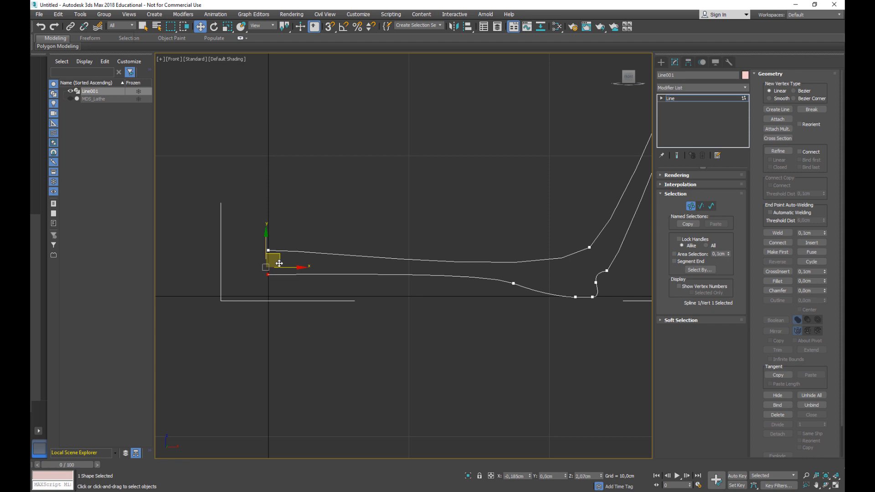
Refine the underside curve with a new vertex before the foot and move it down to the ground line as the foot's inner bottom corner
{"action": "scroll", "coordinate": [555, 314], "scroll_direction": "up", "scroll_amount": 4}
{"action": "middle_click_drag", "start_coordinate": [535, 273], "coordinate": [485, 282]}
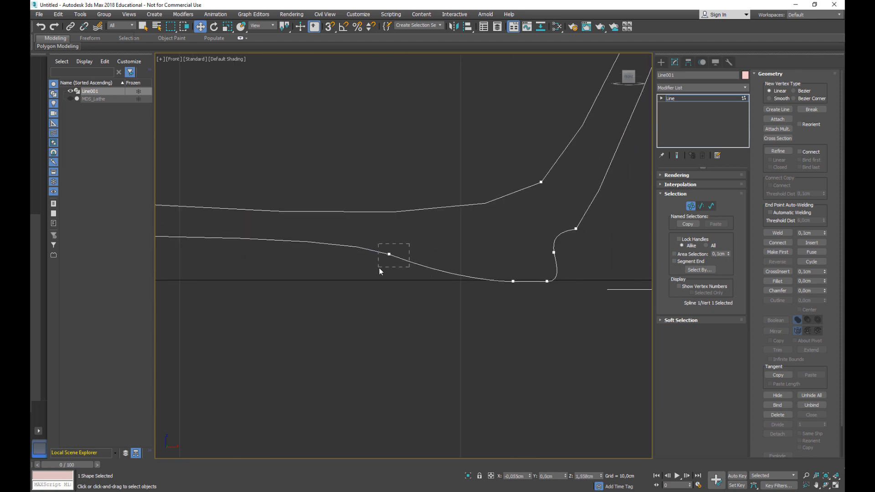
{"action": "left_click", "coordinate": [389, 254]}
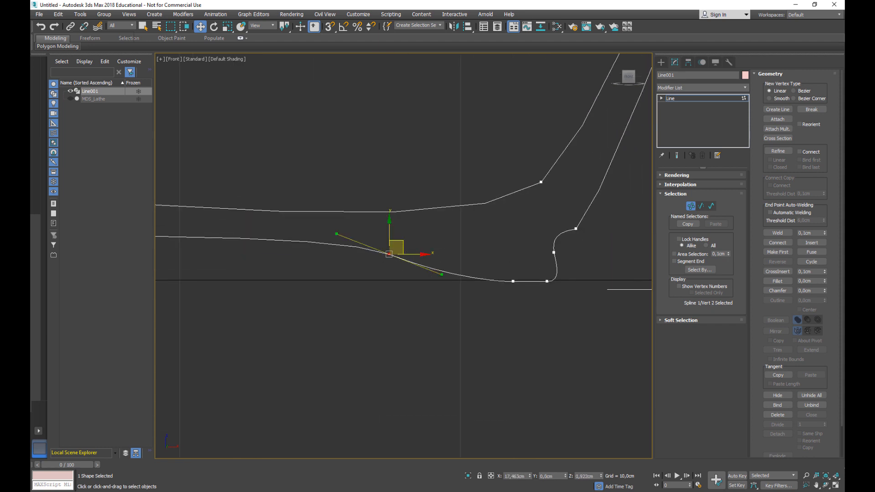
{"action": "left_click", "coordinate": [778, 150]}
{"action": "left_click", "coordinate": [426, 268]}
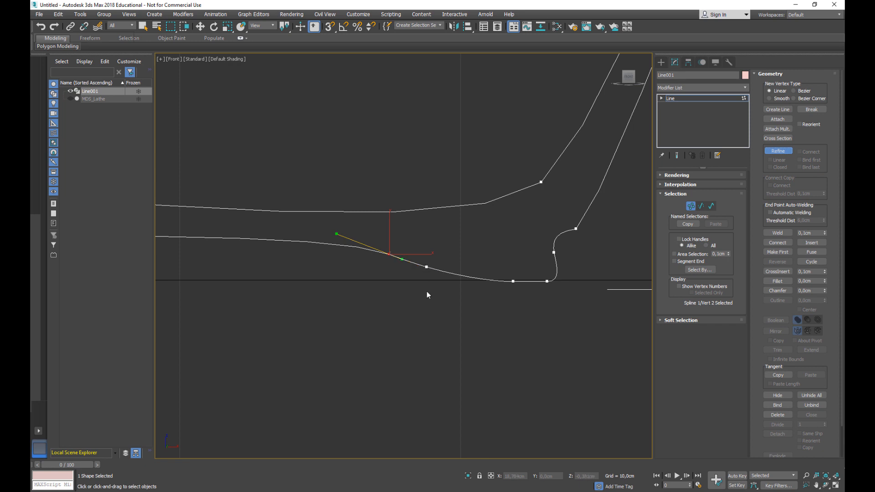
{"action": "right_click", "coordinate": [428, 294]}
{"action": "left_click", "coordinate": [426, 267]}
{"action": "left_click_drag", "start_coordinate": [441, 258], "coordinate": [447, 283]}
Delete the middle vertex on the foot's bottom edge and move the foot's outer vertices slightly inward
{"action": "left_click", "coordinate": [513, 281]}
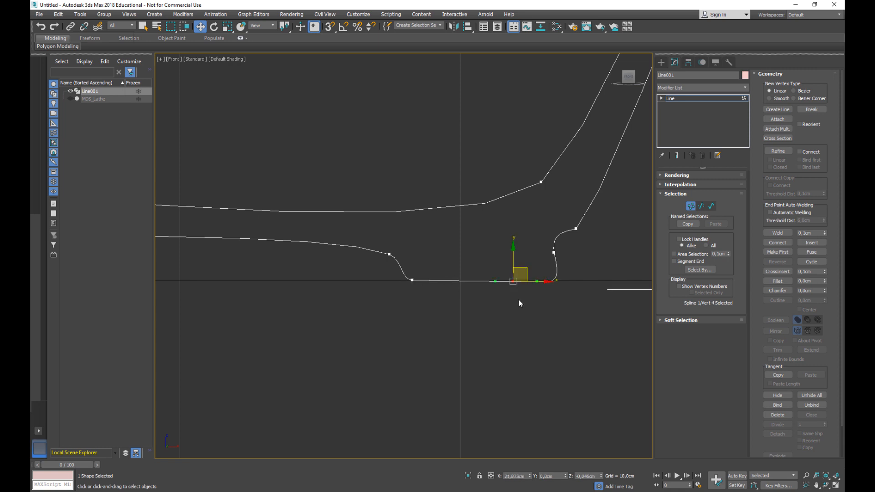
{"action": "key", "text": "Delete"}
{"action": "left_click_drag", "start_coordinate": [531, 249], "coordinate": [543, 229]}
Reshape the foot's inner side by moving its upper vertex to about X 17.8, Z 1.2 cm and flattening that vertex's Bezier handles
{"action": "left_click_drag", "start_coordinate": [438, 258], "coordinate": [409, 307]}
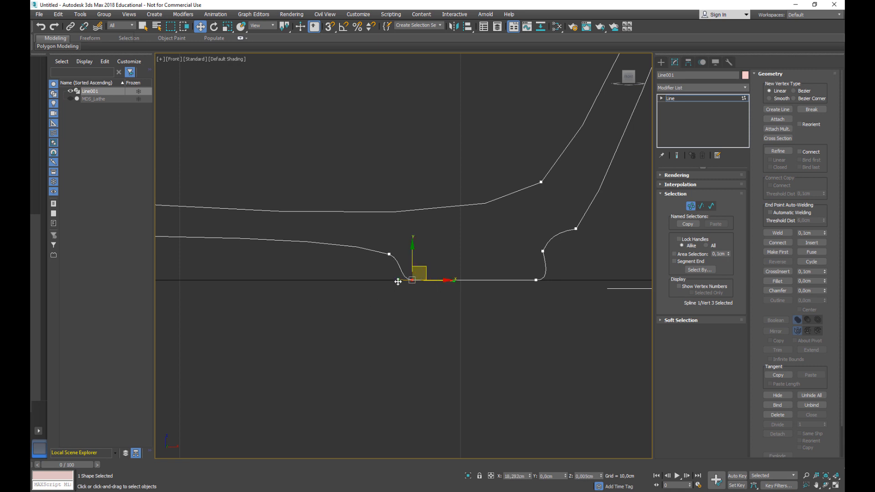
{"action": "left_click_drag", "start_coordinate": [397, 281], "coordinate": [403, 234]}
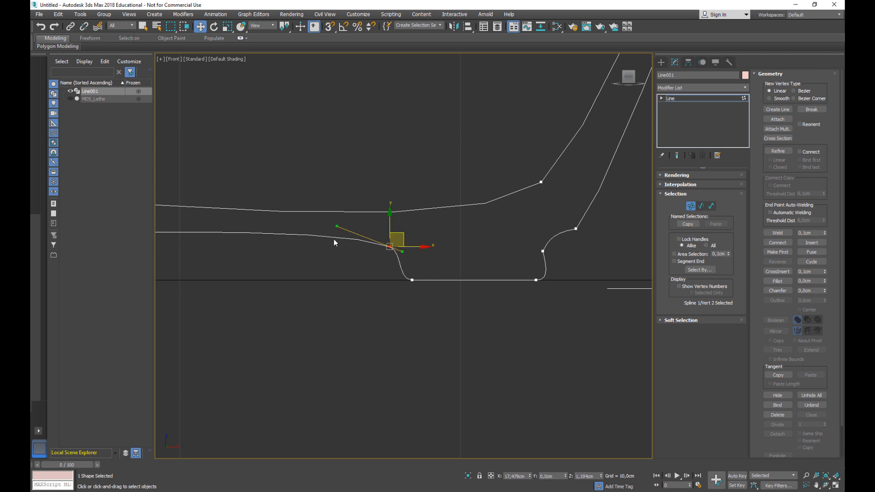
{"action": "left_click_drag", "start_coordinate": [336, 225], "coordinate": [333, 244]}
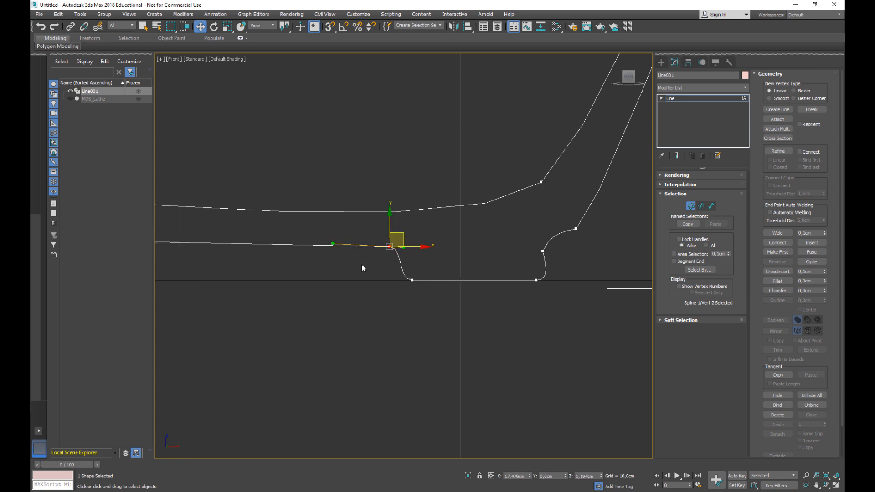
{"action": "left_click_drag", "start_coordinate": [422, 247], "coordinate": [429, 247]}
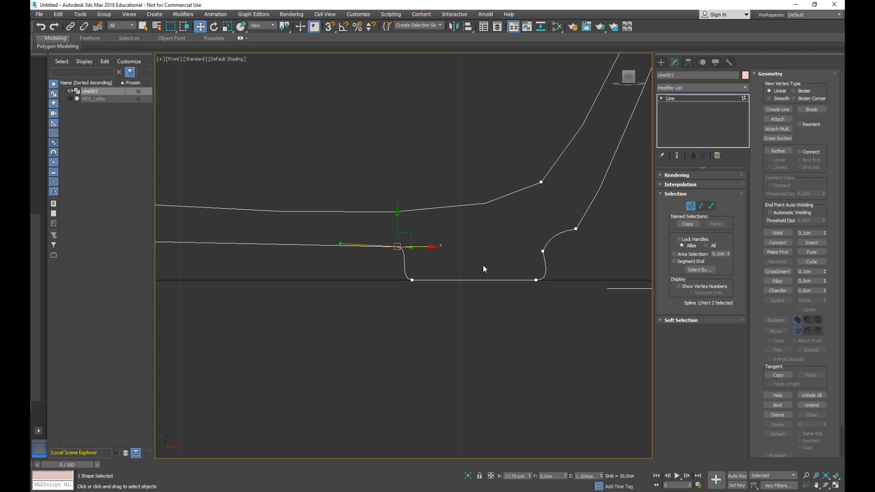
Convert the vertex on the foot's outer side to Bezier and adjust its lower handle to straighten that side
{"action": "left_click", "coordinate": [543, 251]}
{"action": "right_click", "coordinate": [543, 250]}
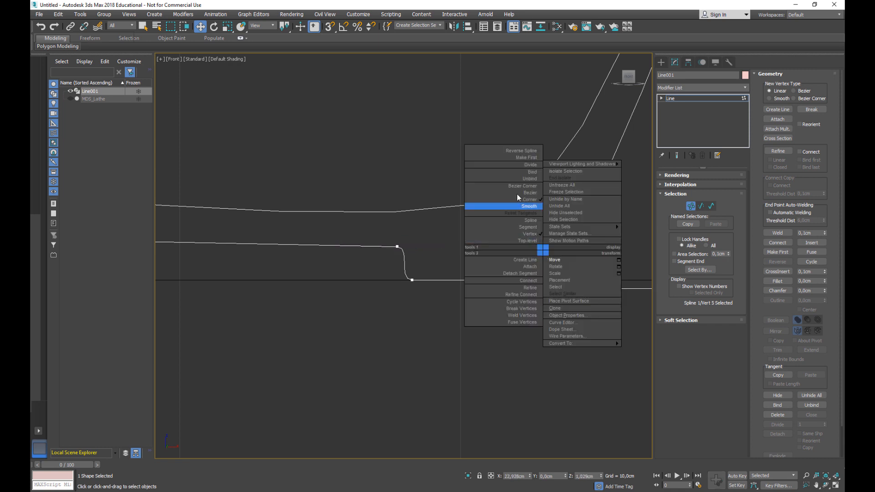
{"action": "left_click", "coordinate": [523, 193]}
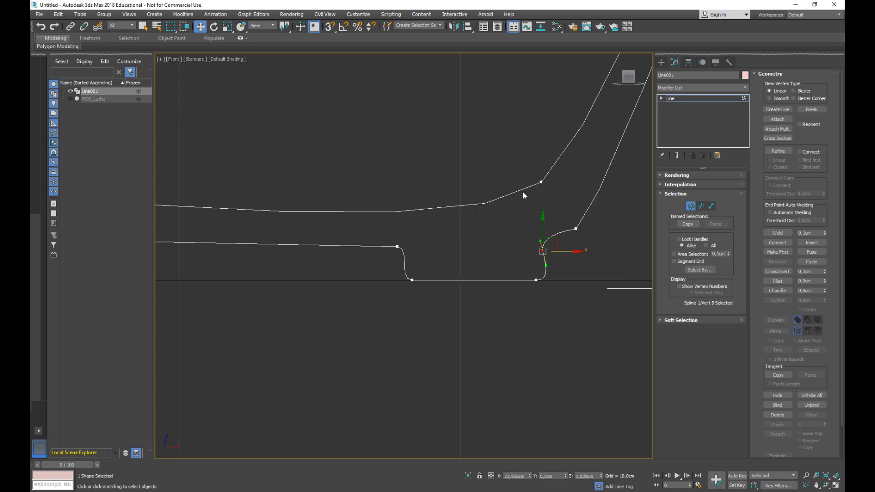
{"action": "left_click_drag", "start_coordinate": [546, 264], "coordinate": [537, 265]}
Convert the vertex where the foot meets the outer wall to Bezier Corner
{"action": "left_click", "coordinate": [576, 229]}
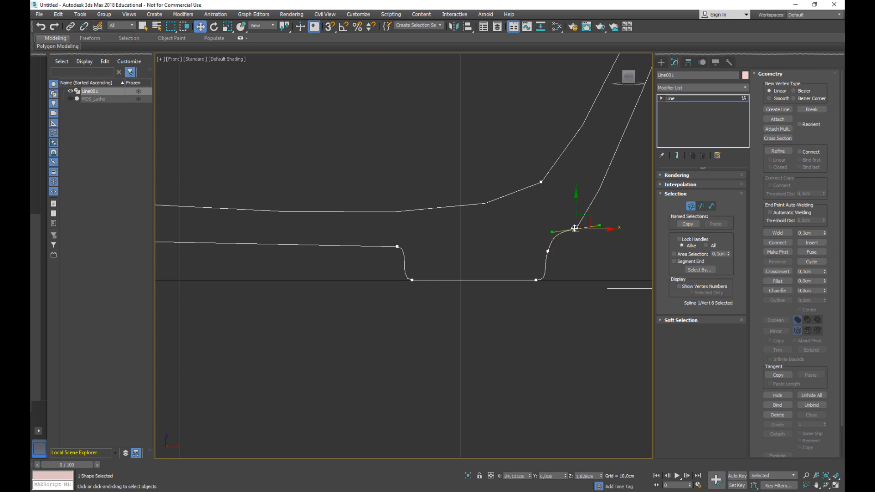
{"action": "middle_click_drag", "start_coordinate": [583, 221], "coordinate": [512, 252]}
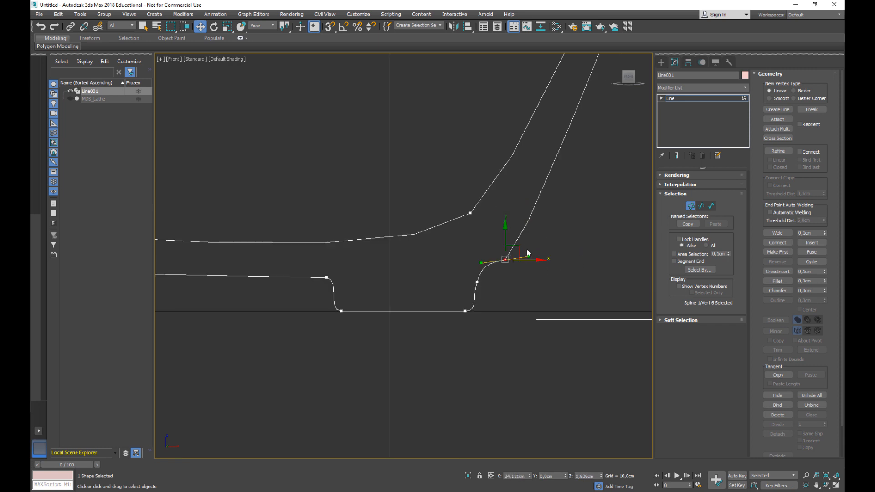
{"action": "right_click", "coordinate": [505, 261]}
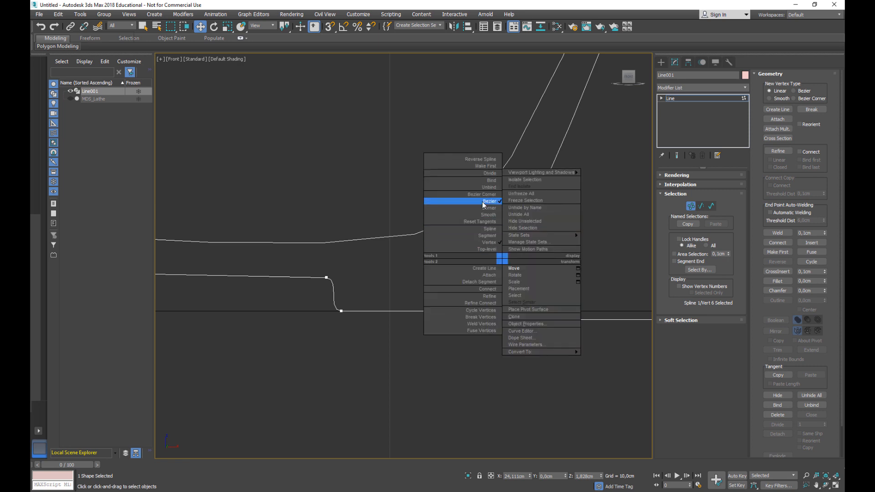
{"action": "left_click", "coordinate": [488, 195]}
{"action": "left_click", "coordinate": [514, 249]}
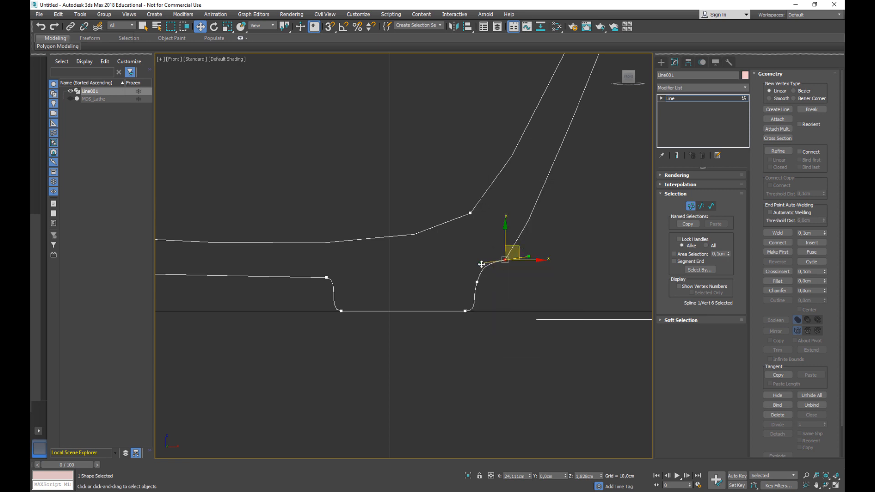
Raise the vertex where the foot meets the outer wall, and angle its and the outer foot vertex's Bezier handles to straighten the transition
{"action": "left_click_drag", "start_coordinate": [482, 264], "coordinate": [509, 233]}
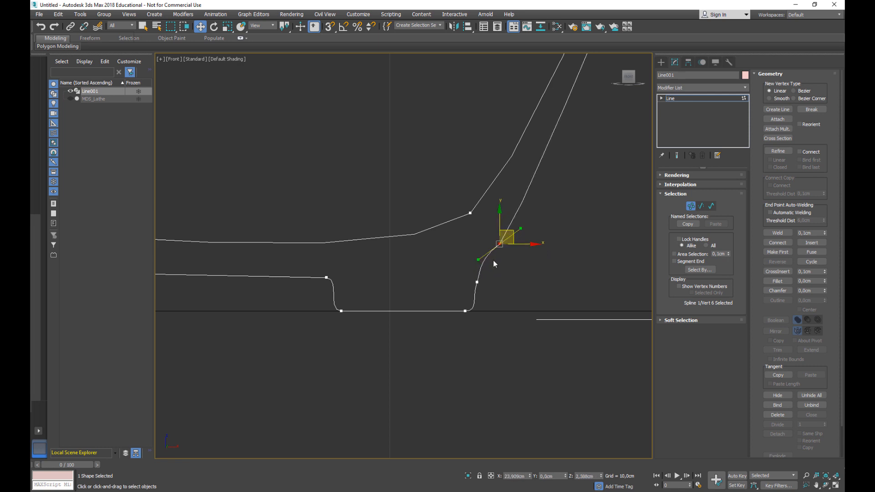
{"action": "left_click_drag", "start_coordinate": [477, 258], "coordinate": [485, 266]}
{"action": "left_click_drag", "start_coordinate": [514, 233], "coordinate": [514, 222]}
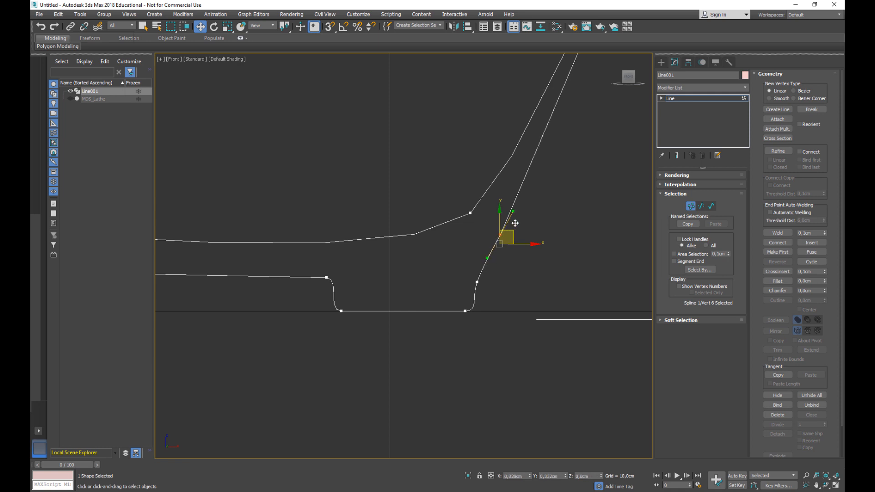
{"action": "left_click", "coordinate": [476, 285]}
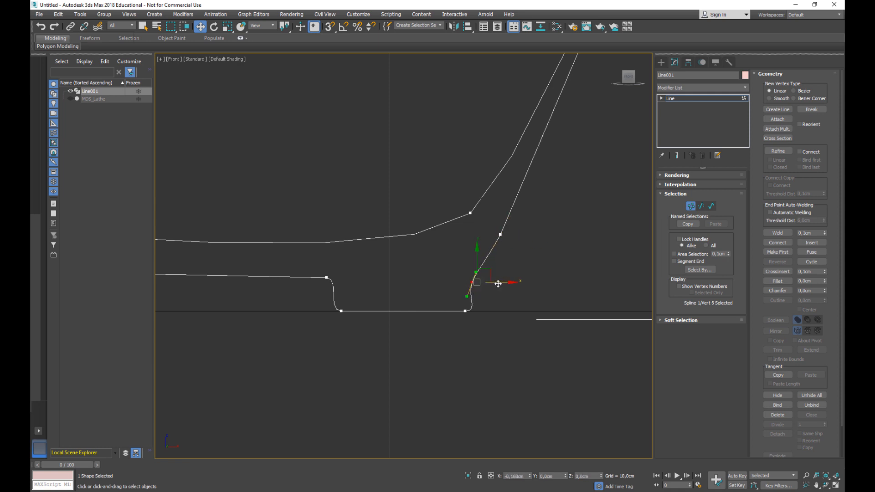
{"action": "left_click_drag", "start_coordinate": [474, 270], "coordinate": [474, 265]}
Move the vertex at the inner wall's lower bend slightly toward the centre, to about X 21.9, Z 3.4 cm
{"action": "scroll", "coordinate": [476, 284], "scroll_direction": "down", "scroll_amount": 3}
{"action": "scroll", "coordinate": [476, 284], "scroll_direction": "down", "scroll_amount": 5}
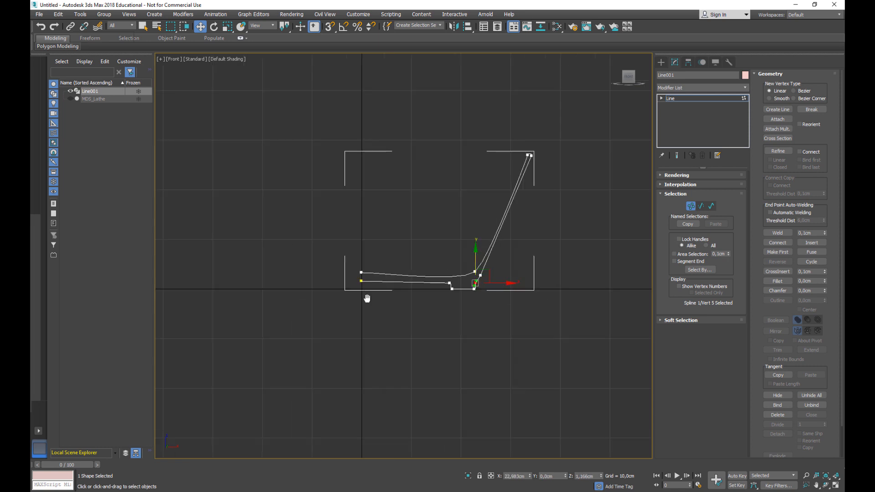
{"action": "middle_click_drag", "start_coordinate": [367, 299], "coordinate": [373, 322]}
{"action": "scroll", "coordinate": [373, 322], "scroll_direction": "up", "scroll_amount": 2}
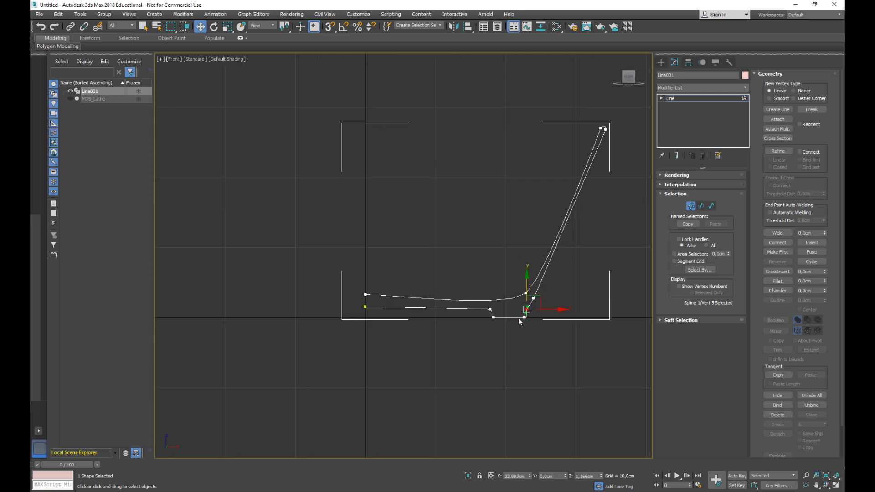
{"action": "left_click", "coordinate": [520, 293]}
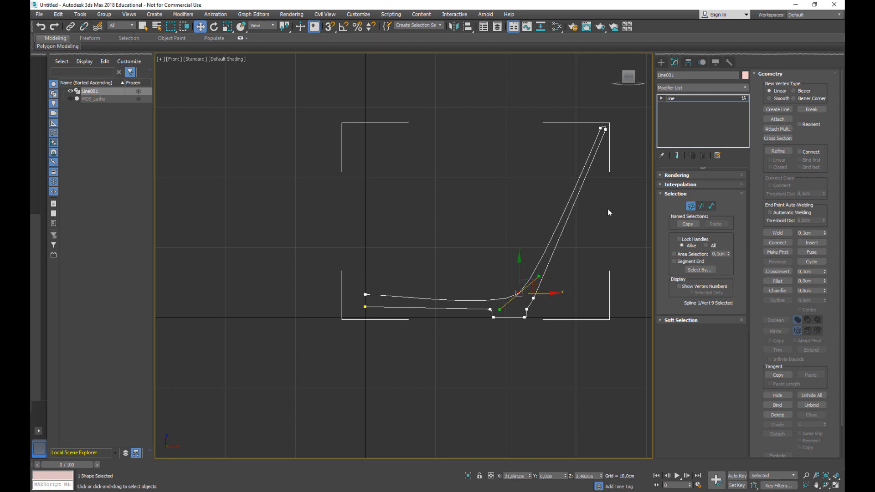
Shift the upper end vertex of the bowl's inside floor outward from the centre axis and leave vertex editing
{"action": "left_click", "coordinate": [691, 206]}
{"action": "left_click", "coordinate": [690, 206]}
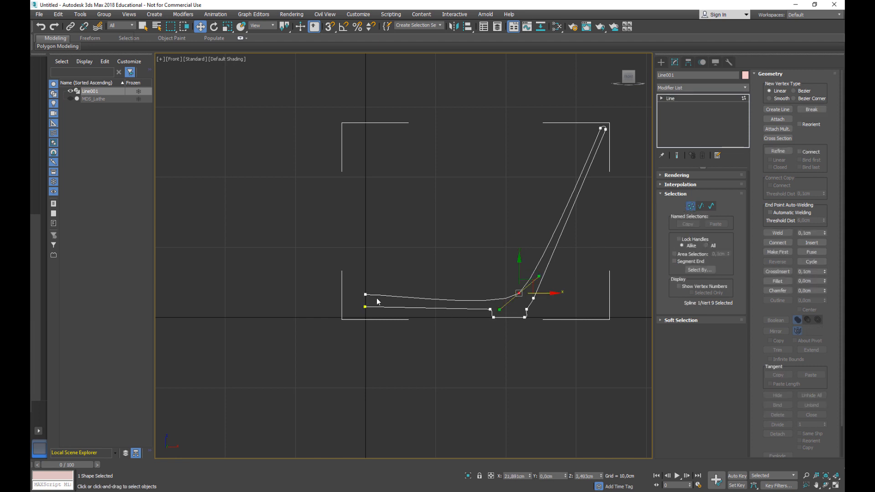
{"action": "left_click_drag", "start_coordinate": [376, 285], "coordinate": [360, 327]}
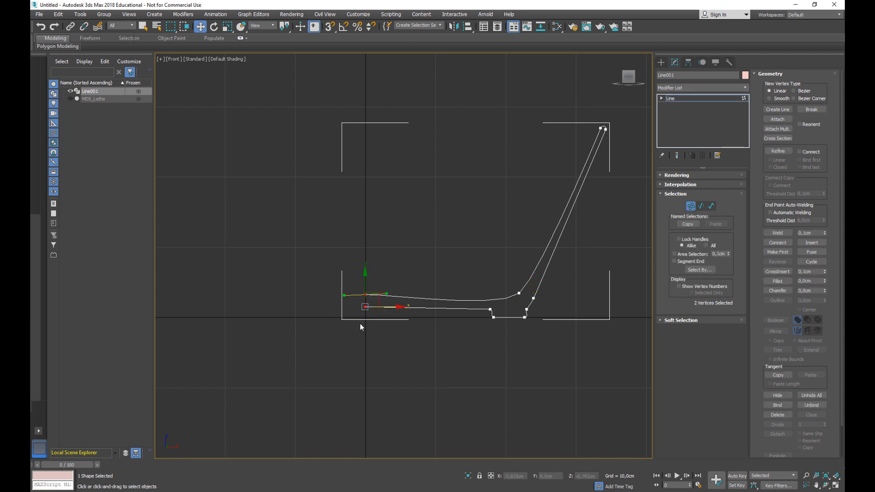
{"action": "left_click_drag", "start_coordinate": [356, 301], "coordinate": [408, 296]}
{"action": "left_click", "coordinate": [694, 207]}
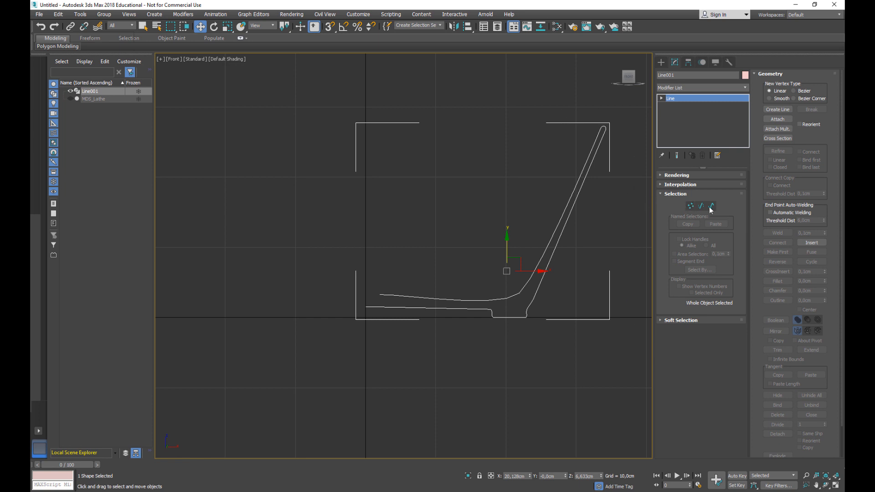
Apply a Lathe modifier to the profile and move its axis along X to about 0.1 cm, checking it in wireframe
{"action": "left_click", "coordinate": [716, 87]}
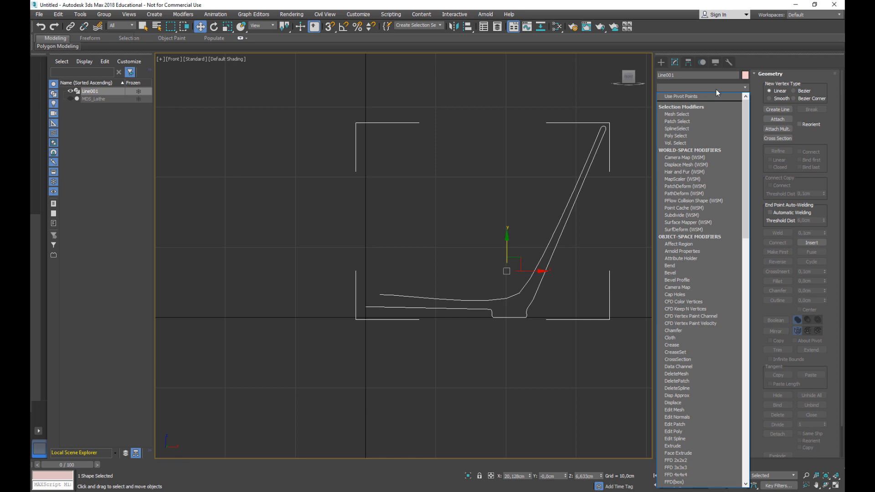
{"action": "key", "text": "l"}
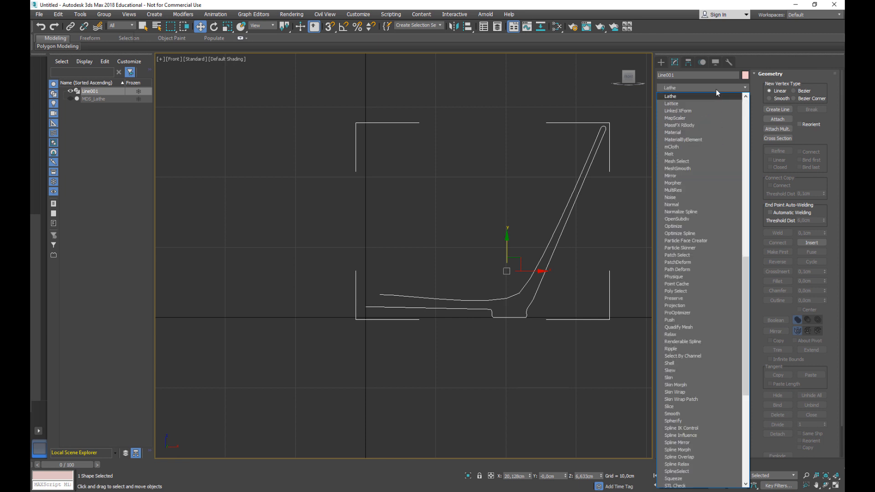
{"action": "left_click", "coordinate": [687, 97]}
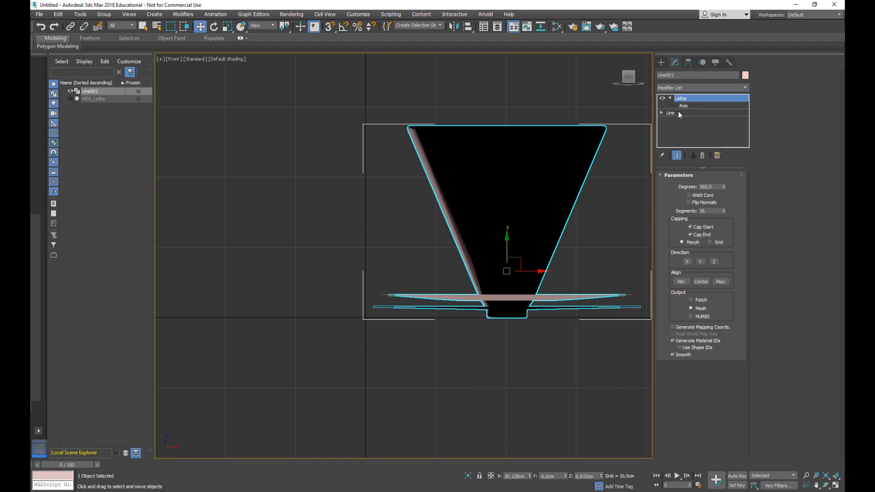
{"action": "left_click", "coordinate": [683, 105]}
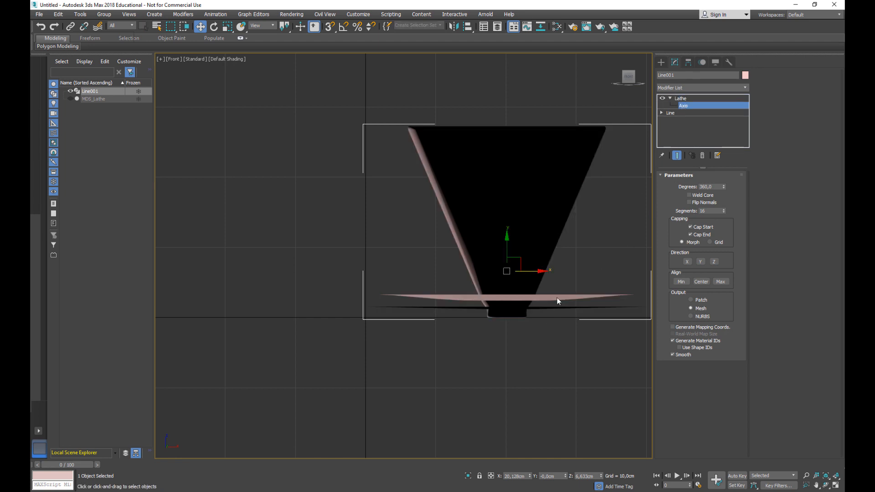
{"action": "key", "text": "F3"}
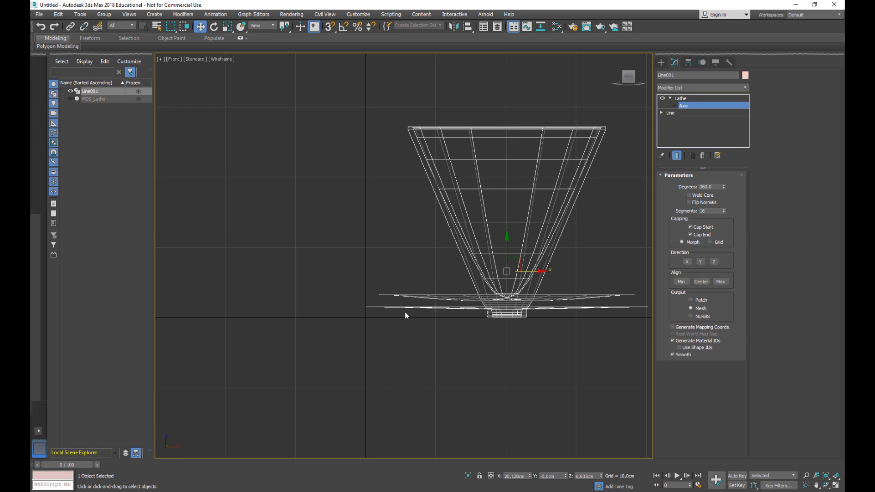
{"action": "left_click_drag", "start_coordinate": [540, 271], "coordinate": [401, 285]}
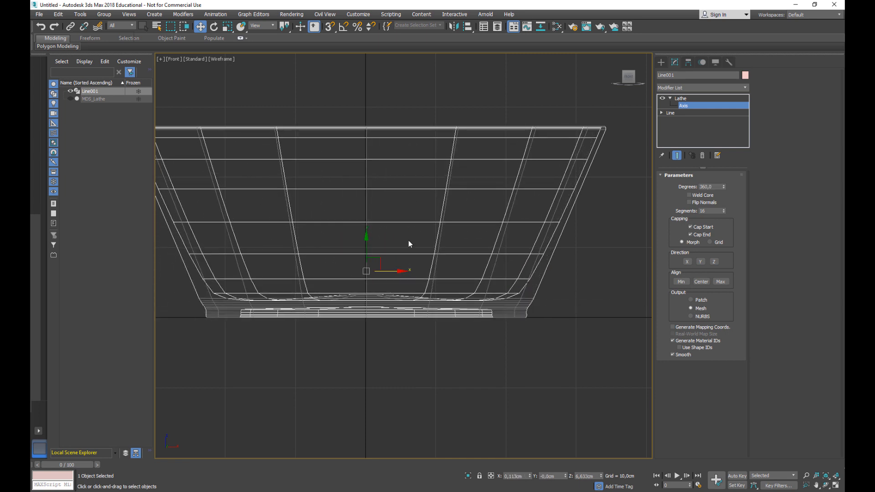
Switch to the Perspective view and flip the normals of the lathed bowl
{"action": "mouse_move", "coordinate": [473, 302]}
{"action": "middle_mouse_down"}
{"action": "mouse_move", "coordinate": [487, 313]}
{"action": "mouse_move", "coordinate": [437, 286]}
{"action": "middle_mouse_up"}
{"action": "key", "text": "p"}
{"action": "left_click", "coordinate": [689, 203]}
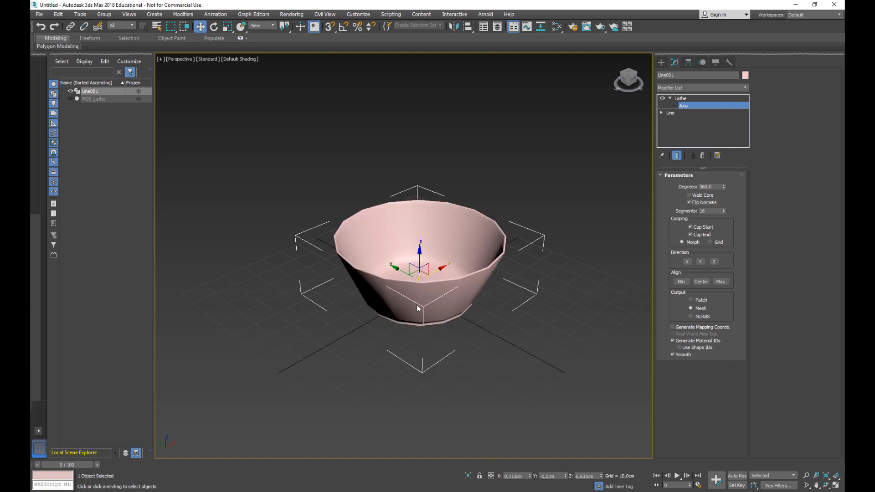
{"action": "middle_click_drag", "start_coordinate": [417, 305], "coordinate": [423, 315]}
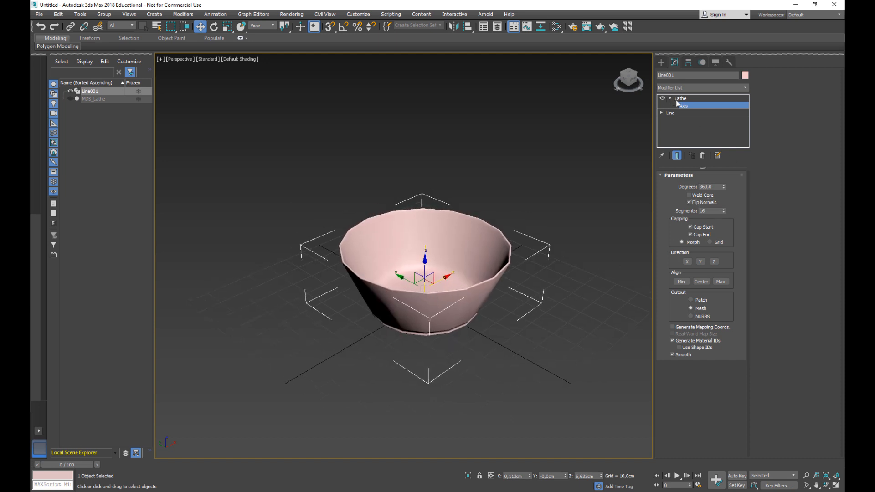
Reduce the Lathe's Degrees to 0, raise them to 4.5, and bring them back to 360
{"action": "right_click", "coordinate": [724, 186]}
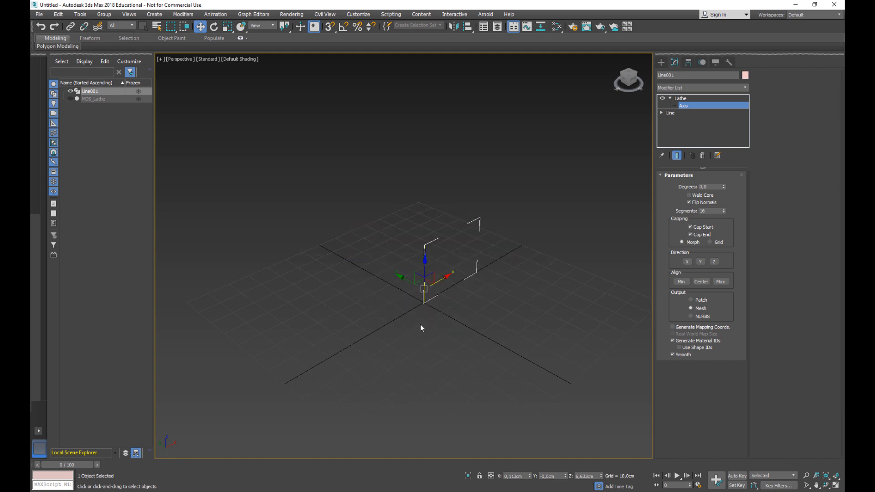
{"action": "scroll", "coordinate": [426, 313], "scroll_direction": "up", "scroll_amount": 1}
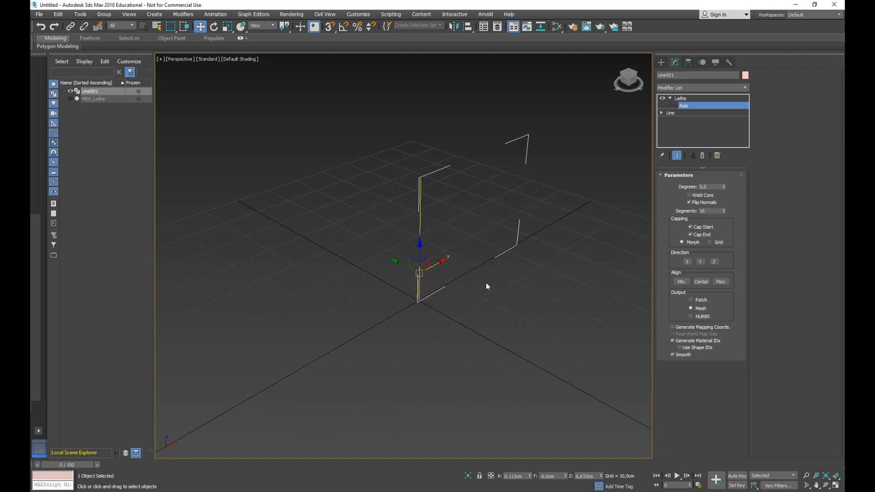
{"action": "middle_click_drag", "start_coordinate": [486, 286], "coordinate": [448, 290], "text": "alt"}
{"action": "left_click_drag", "start_coordinate": [724, 186], "coordinate": [725, 180]}
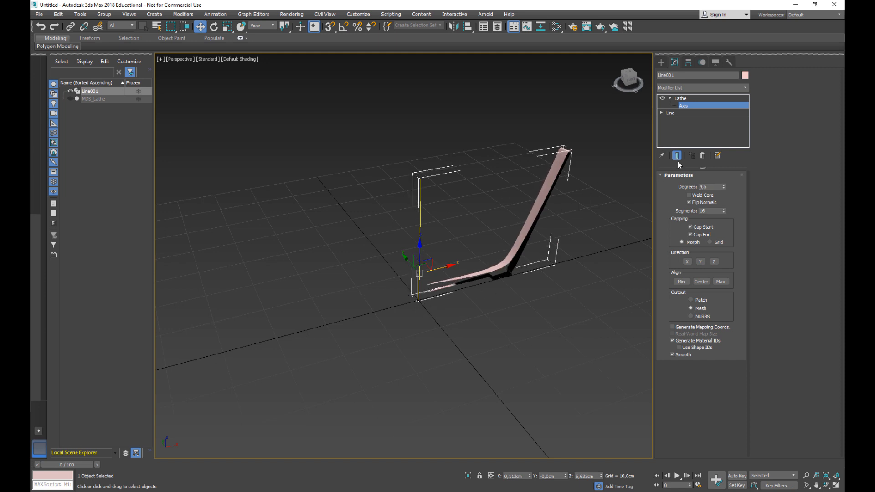
{"action": "left_click_drag", "start_coordinate": [725, 187], "coordinate": [706, 464]}
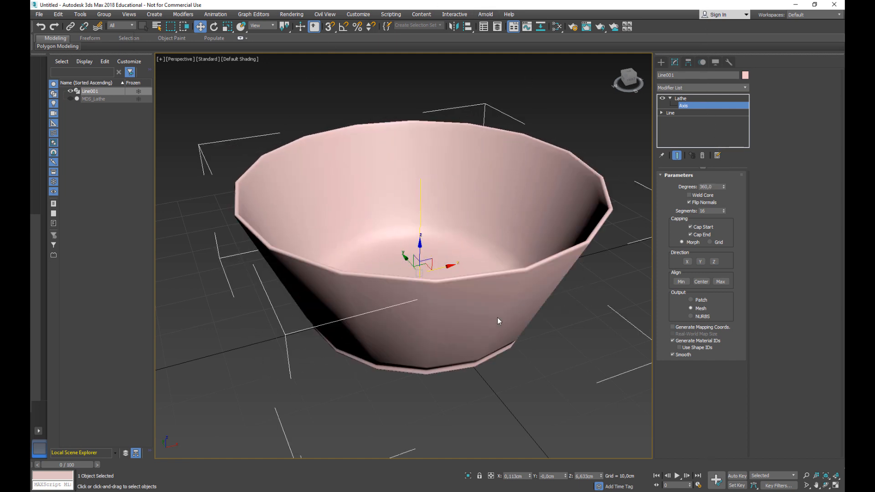
Hide the grid and turn on edged faces while examining the bowl's outside, underside and interior
{"action": "mouse_move", "coordinate": [460, 267]}
{"action": "middle_mouse_down", "text": "alt"}
{"action": "mouse_move", "coordinate": [471, 279]}
{"action": "mouse_move", "coordinate": [469, 218]}
{"action": "mouse_move", "coordinate": [447, 190]}
{"action": "mouse_move", "coordinate": [452, 256]}
{"action": "middle_mouse_up", "text": "alt"}
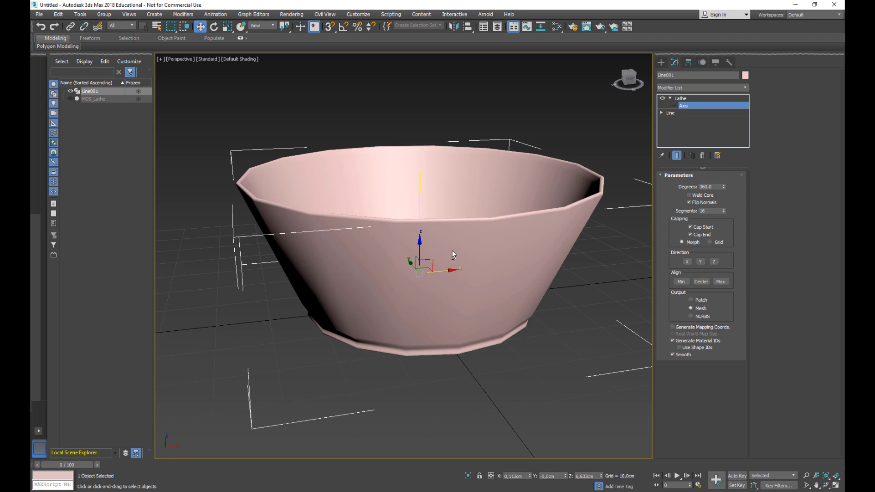
{"action": "mouse_move", "coordinate": [430, 291]}
{"action": "middle_mouse_down", "text": "alt"}
{"action": "mouse_move", "coordinate": [461, 237]}
{"action": "mouse_move", "coordinate": [533, 239]}
{"action": "mouse_move", "coordinate": [453, 232]}
{"action": "mouse_move", "coordinate": [441, 294]}
{"action": "middle_mouse_up", "text": "alt"}
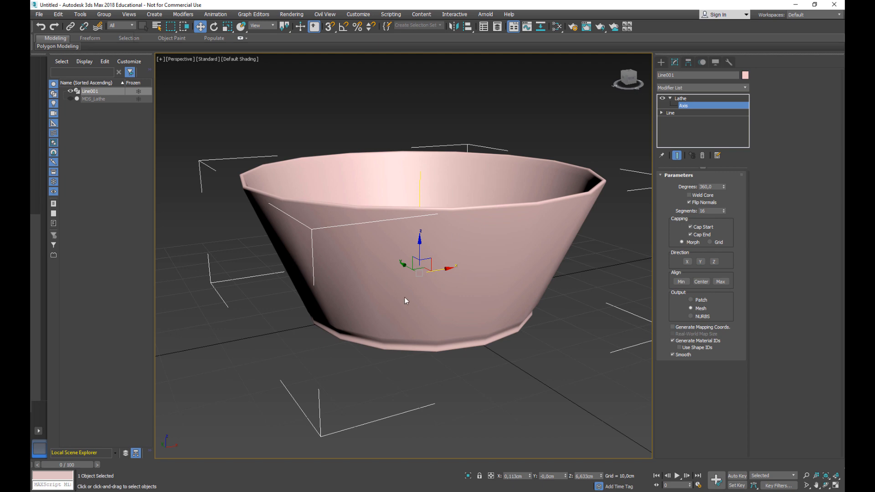
{"action": "middle_click_drag", "start_coordinate": [451, 307], "coordinate": [466, 250], "text": "alt"}
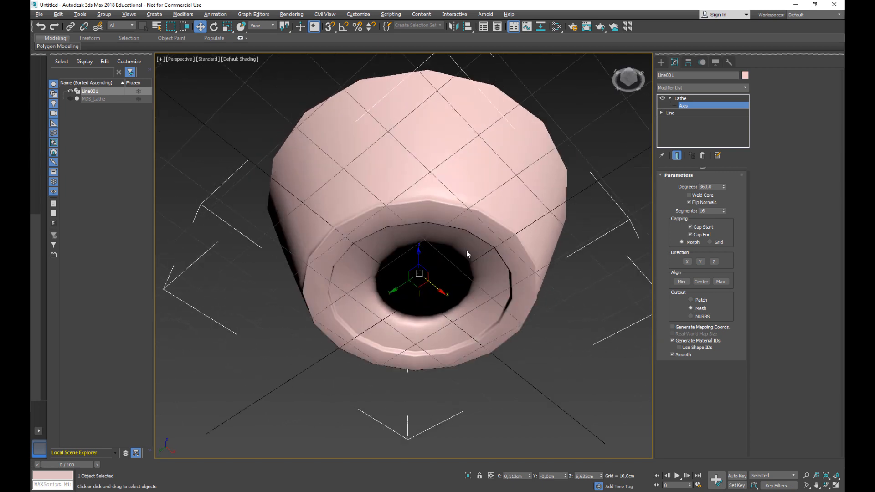
{"action": "key", "text": "g"}
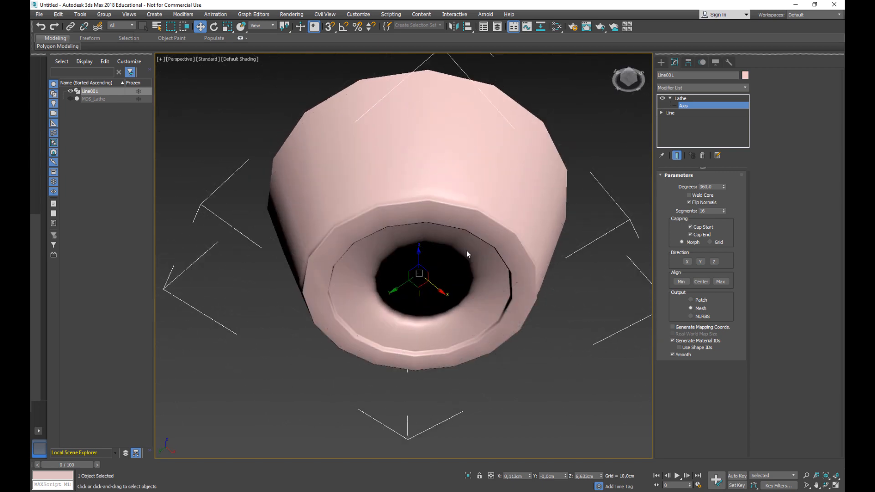
{"action": "key", "text": "F4"}
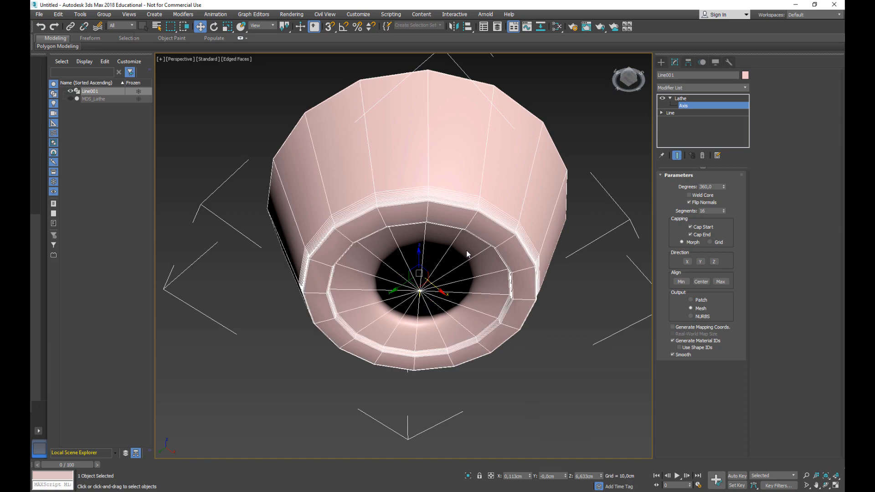
{"action": "middle_click_drag", "start_coordinate": [461, 261], "coordinate": [428, 305], "text": "alt"}
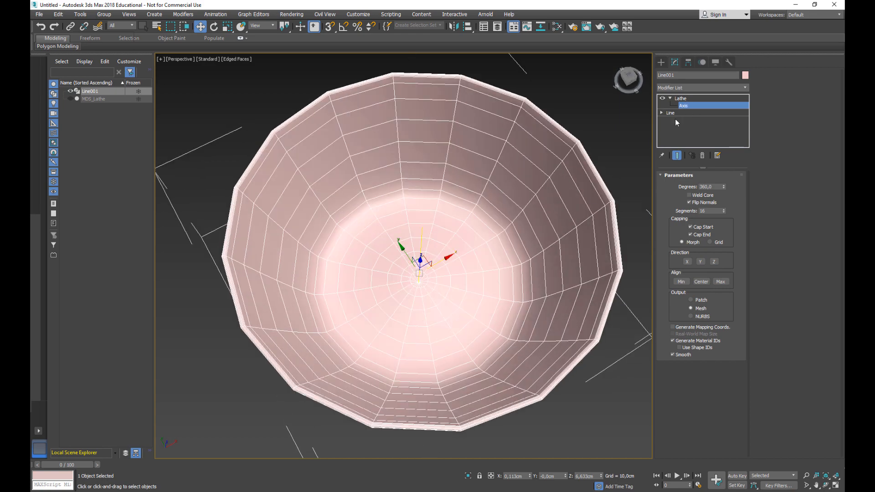
Move the Lathe axis along X to about -1.3 cm and inspect the bowl's centre from below and above
{"action": "left_click_drag", "start_coordinate": [446, 260], "coordinate": [438, 261]}
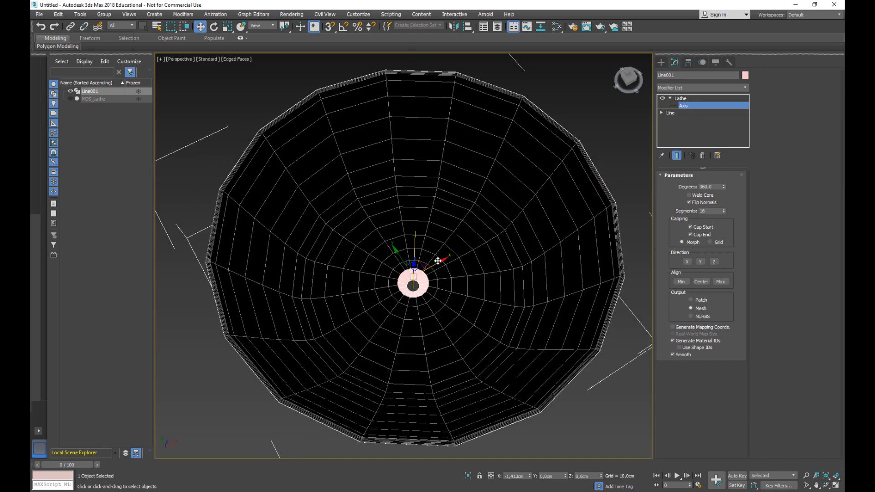
{"action": "middle_click_drag", "start_coordinate": [401, 322], "coordinate": [394, 239], "text": "alt"}
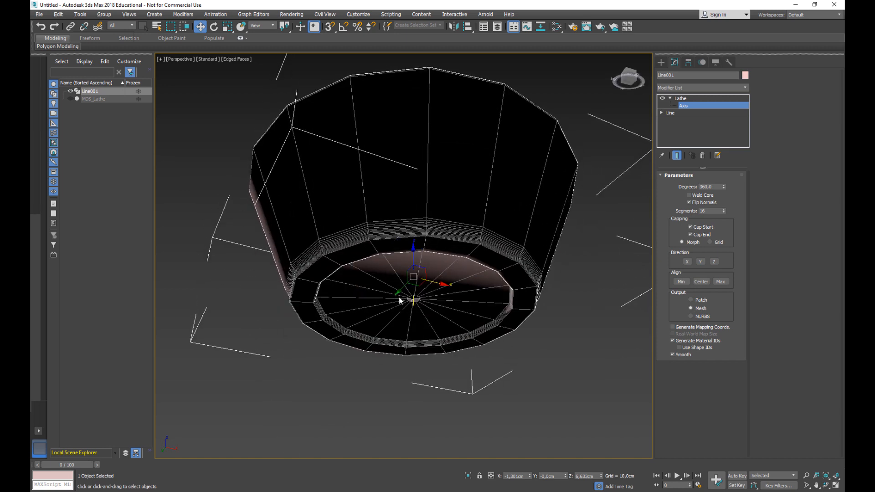
{"action": "middle_click_drag", "start_coordinate": [399, 297], "coordinate": [416, 351], "text": "alt"}
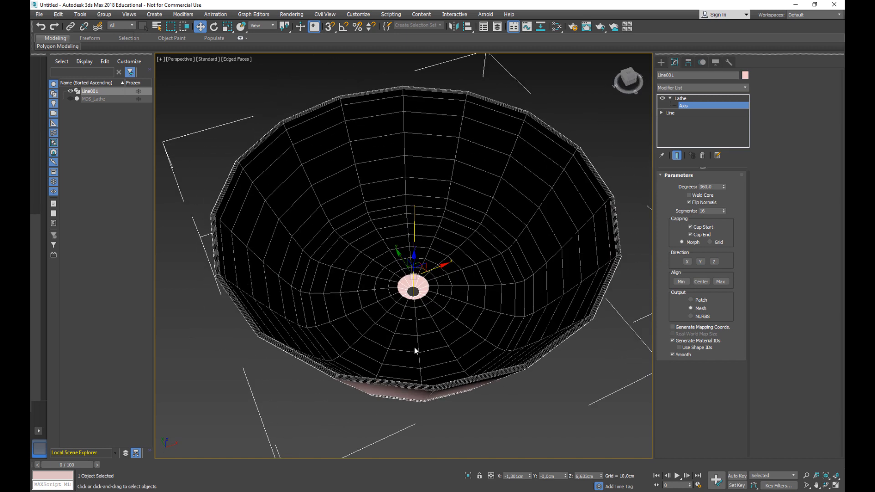
Compare the profile's open ends with the Lathe axis in the Front view by switching the modifier's effect off and on
{"action": "key", "text": "f"}
{"action": "left_click", "coordinate": [662, 99]}
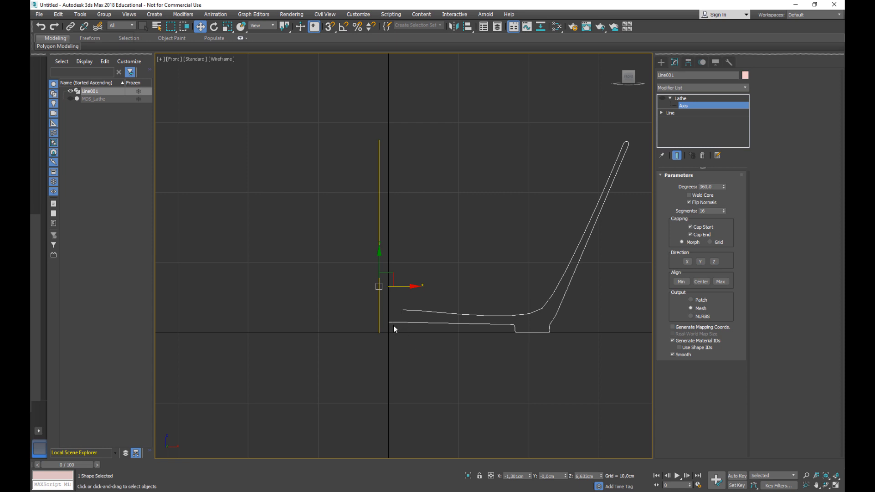
{"action": "left_click", "coordinate": [663, 98]}
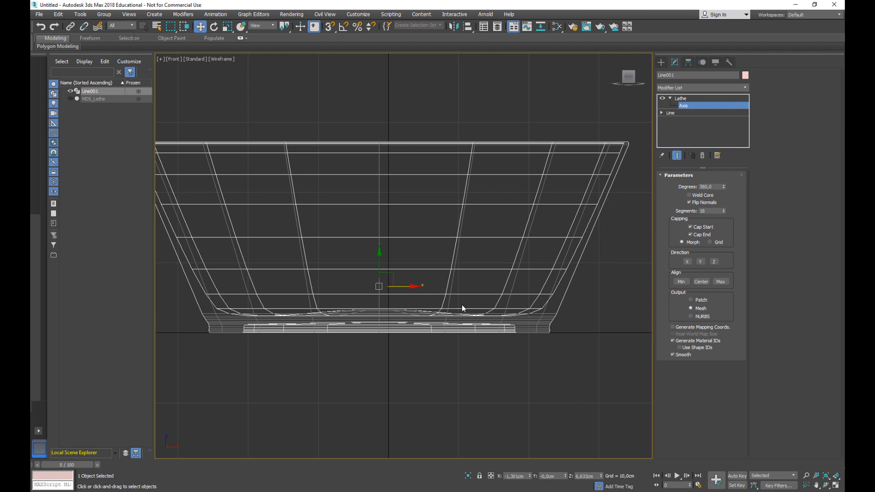
Return to the Perspective view and move the Lathe axis along X to about 3.16 cm, examining the bowl all around
{"action": "key", "text": "p"}
{"action": "left_click_drag", "start_coordinate": [454, 295], "coordinate": [455, 259]}
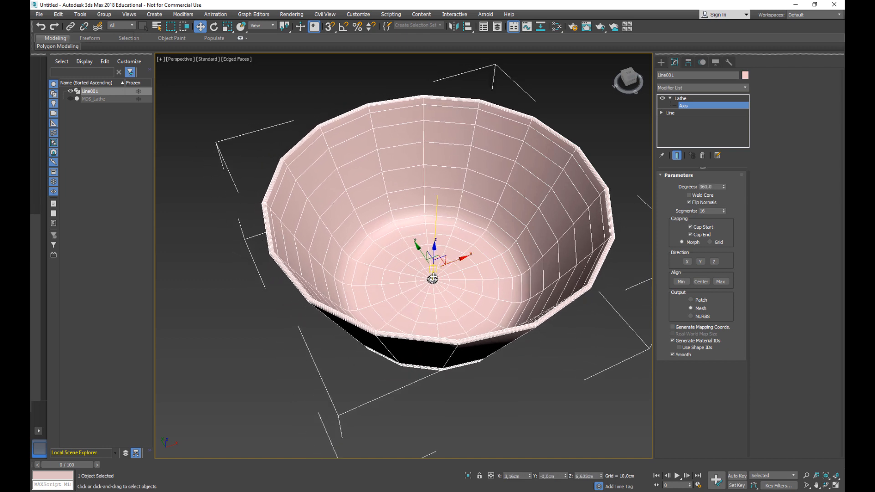
{"action": "middle_click_drag", "start_coordinate": [450, 299], "coordinate": [435, 260], "text": "alt"}
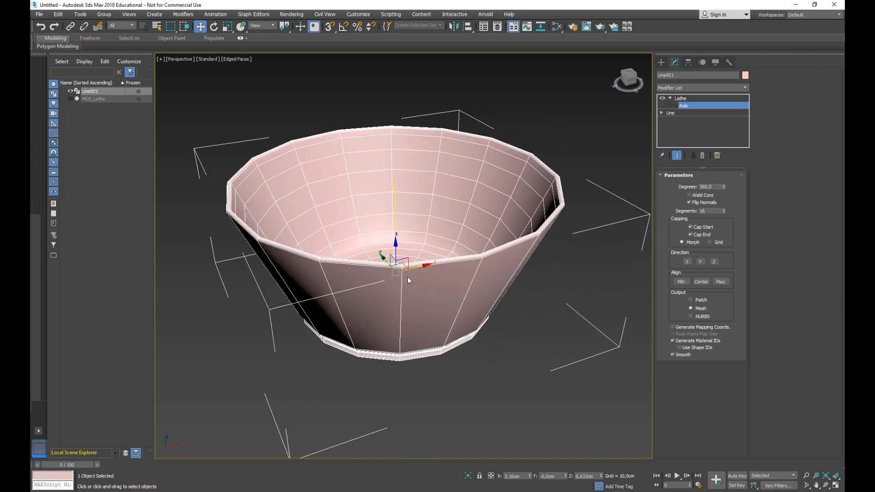
{"action": "scroll", "coordinate": [410, 274], "scroll_direction": "down", "scroll_amount": 4}
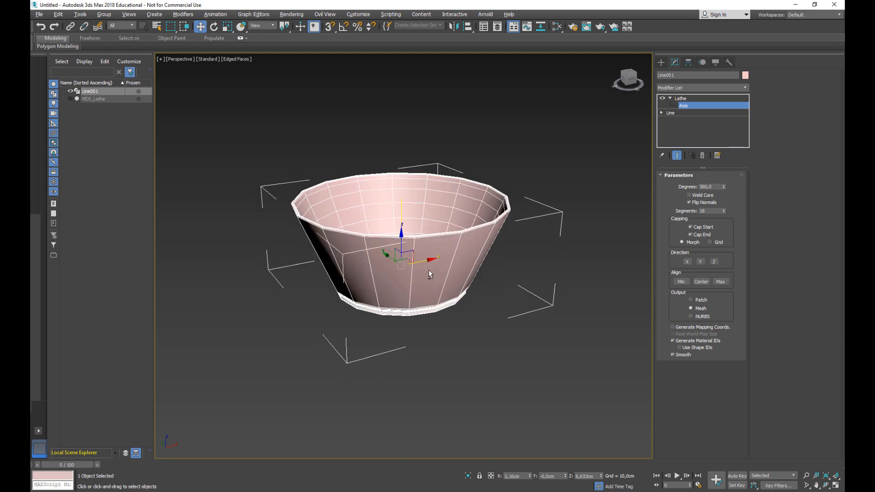
Set the Lathe modifier's segments to 35 for a rounder bowl and orbit to a side-on view
{"action": "mouse_move", "coordinate": [428, 269]}
{"action": "middle_mouse_down", "text": "alt"}
{"action": "mouse_move", "coordinate": [463, 225]}
{"action": "mouse_move", "coordinate": [423, 277]}
{"action": "middle_mouse_up", "text": "alt"}
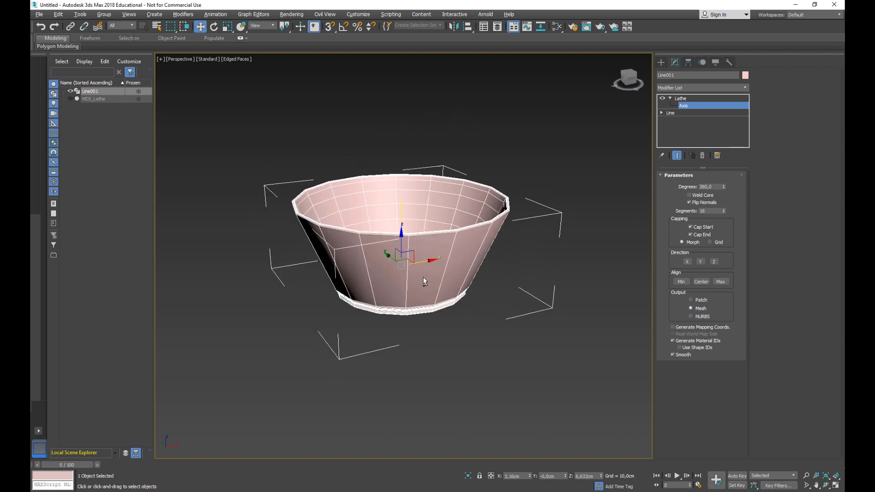
{"action": "double_click", "coordinate": [705, 211]}
{"action": "type", "text": "30"}
{"action": "key", "text": "Return"}
{"action": "left_click_drag", "start_coordinate": [724, 208], "coordinate": [723, 203]}
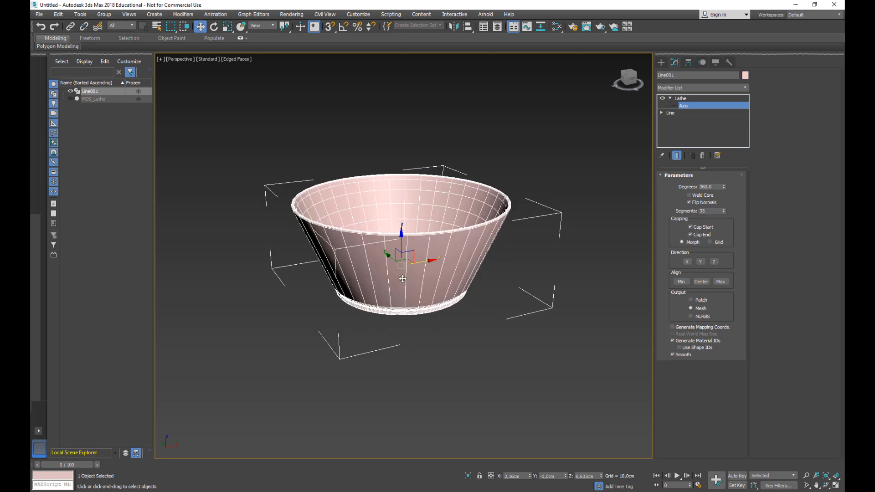
{"action": "middle_click_drag", "start_coordinate": [402, 278], "coordinate": [384, 265], "text": "alt"}
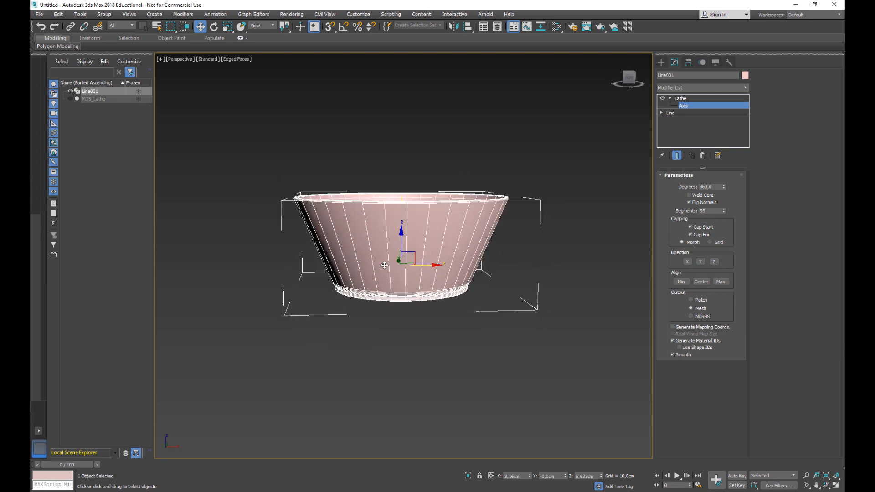
Clone the whole bowl in the Front view as one separate copy, about 85 cm along X from the original
{"action": "key", "text": "f"}
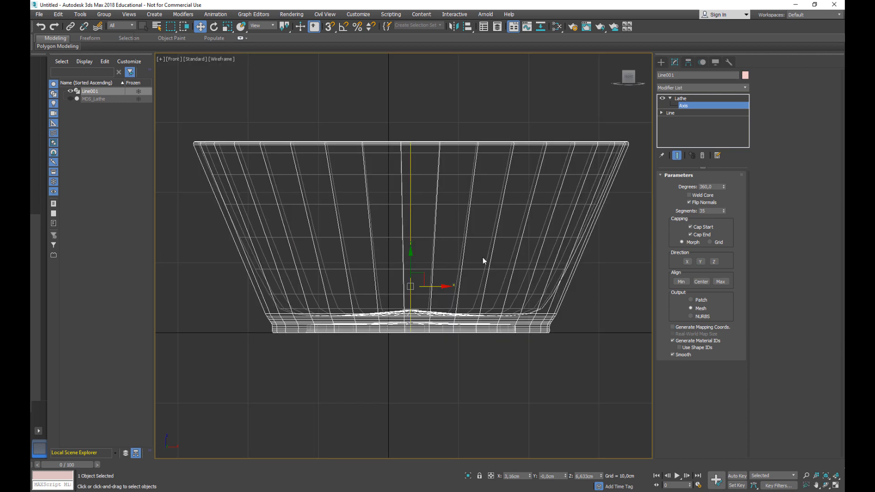
{"action": "scroll", "coordinate": [465, 264], "scroll_direction": "up", "scroll_amount": 1}
{"action": "scroll", "coordinate": [448, 274], "scroll_direction": "down", "scroll_amount": 3}
{"action": "key", "text": "alt+w"}
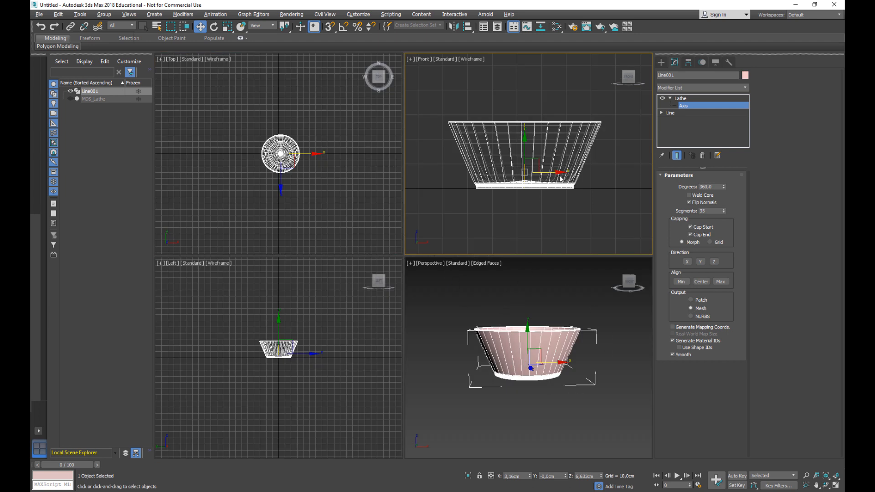
{"action": "middle_click_drag", "start_coordinate": [572, 171], "coordinate": [497, 173]}
{"action": "scroll", "coordinate": [497, 173], "scroll_direction": "down", "scroll_amount": 3}
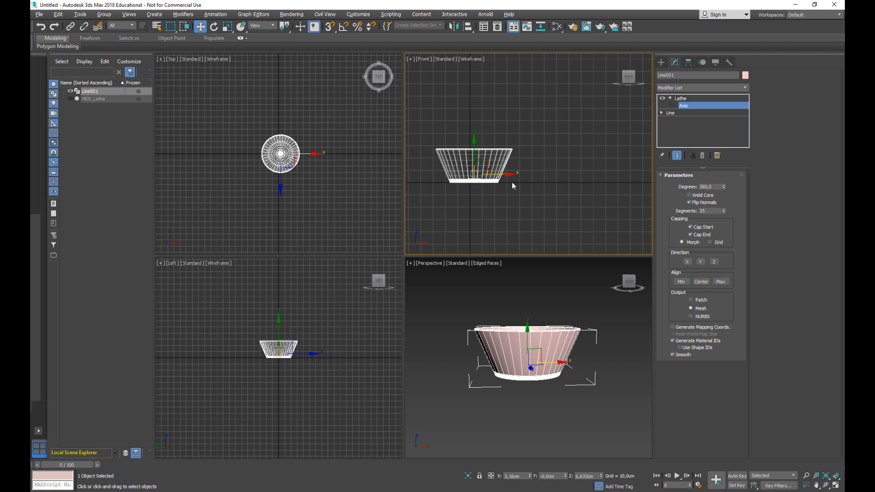
{"action": "left_click_drag", "start_coordinate": [506, 175], "coordinate": [609, 175]}
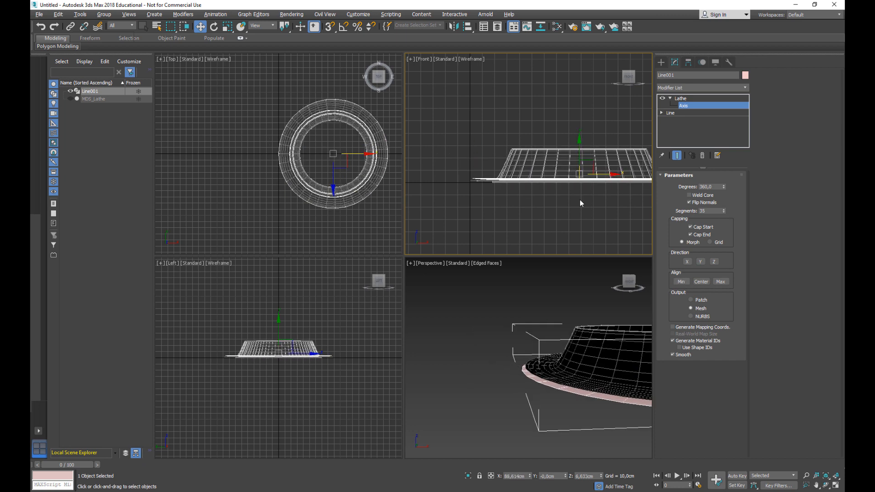
{"action": "key", "text": "ctrl+z"}
{"action": "left_click", "coordinate": [663, 99]}
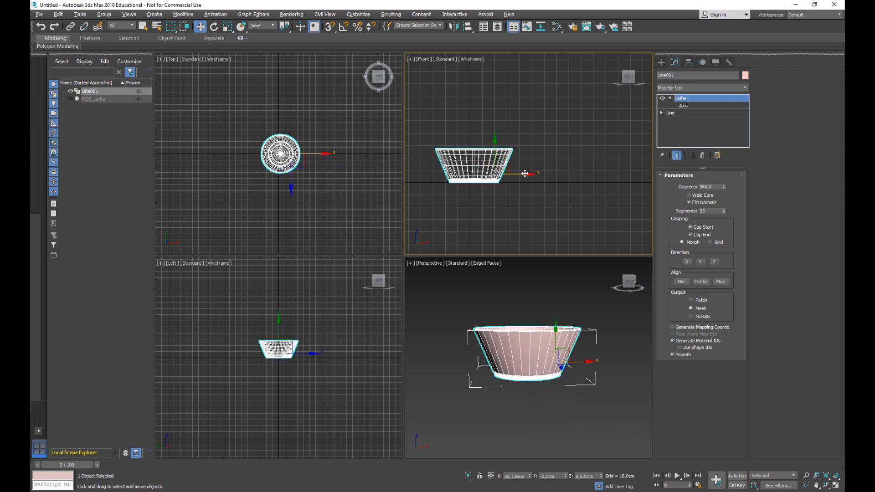
{"action": "left_click_drag", "start_coordinate": [528, 174], "coordinate": [630, 173], "text": "shift"}
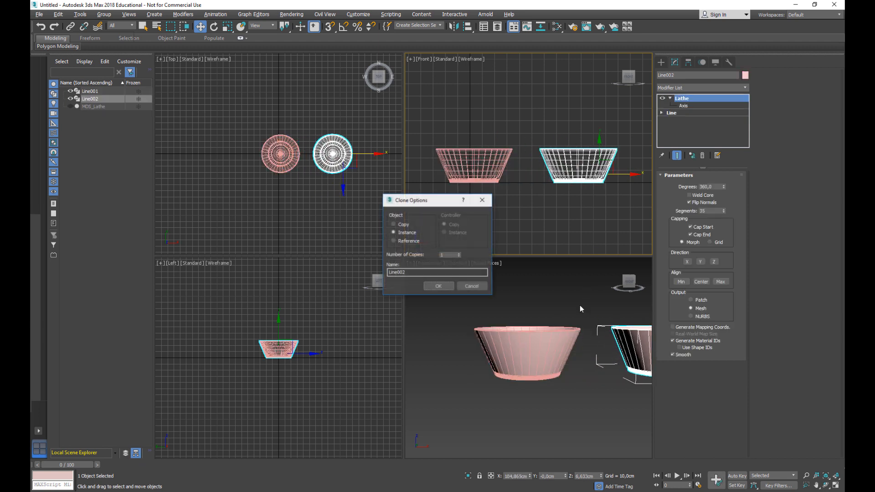
{"action": "left_click", "coordinate": [439, 286]}
Raise the original bowl's two rim vertices in the Front view and pull them inward along X to narrow the mouth
{"action": "left_click", "coordinate": [477, 157]}
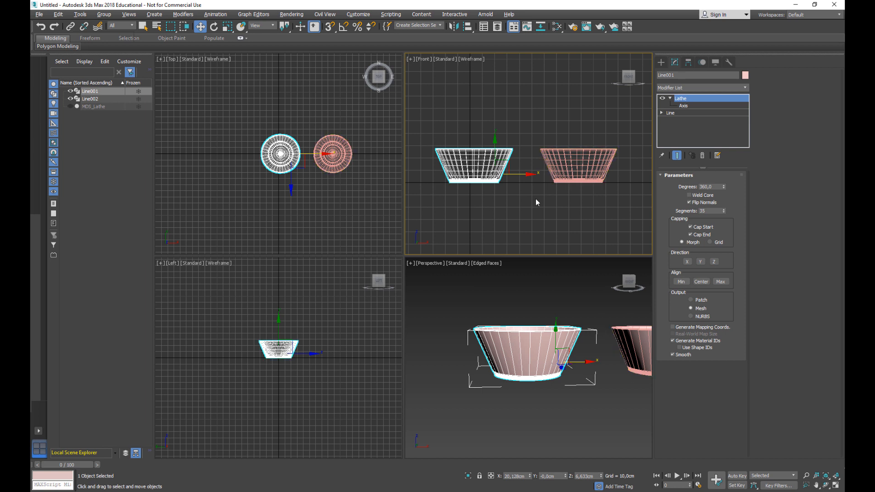
{"action": "key", "text": "alt+w"}
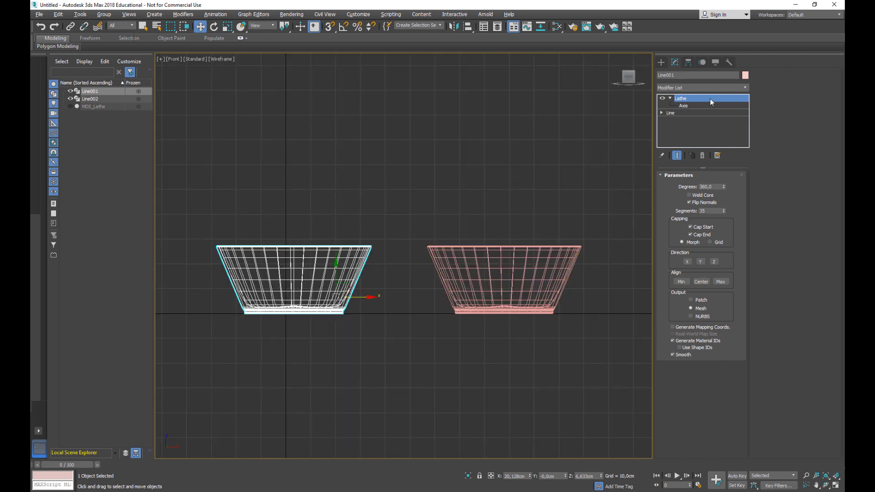
{"action": "left_click", "coordinate": [663, 113]}
{"action": "left_click", "coordinate": [678, 120]}
{"action": "left_click", "coordinate": [677, 155]}
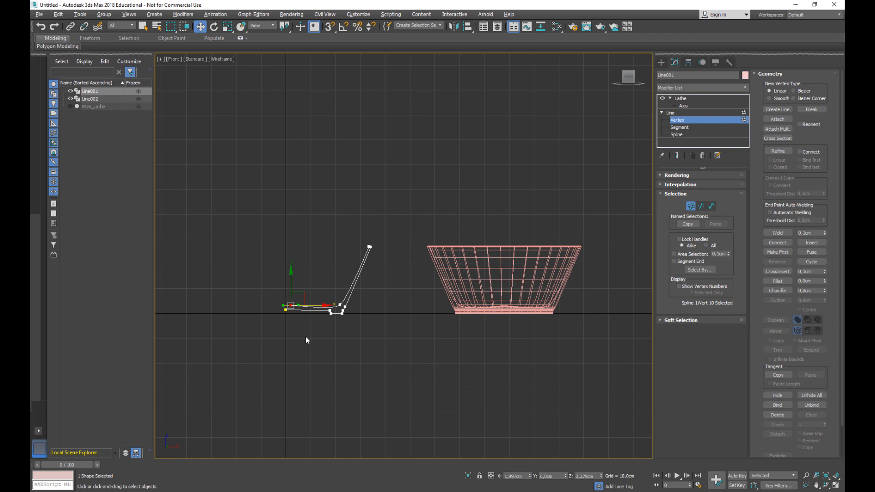
{"action": "left_click_drag", "start_coordinate": [395, 265], "coordinate": [382, 211]}
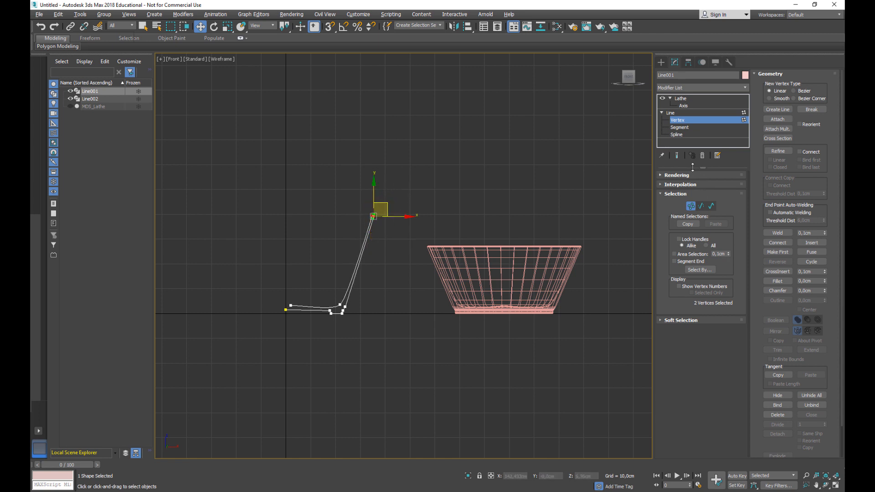
{"action": "left_click", "coordinate": [677, 155]}
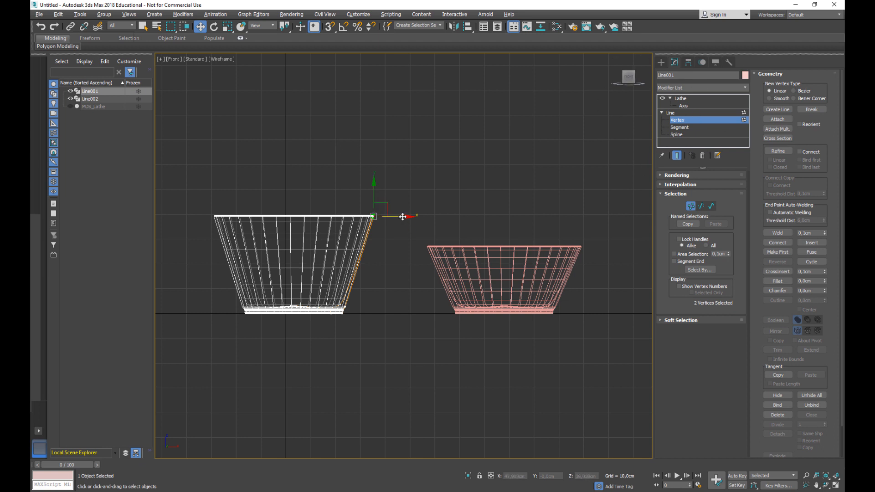
{"action": "left_click_drag", "start_coordinate": [404, 215], "coordinate": [351, 224]}
{"action": "scroll", "coordinate": [342, 248], "scroll_direction": "up", "scroll_amount": 5}
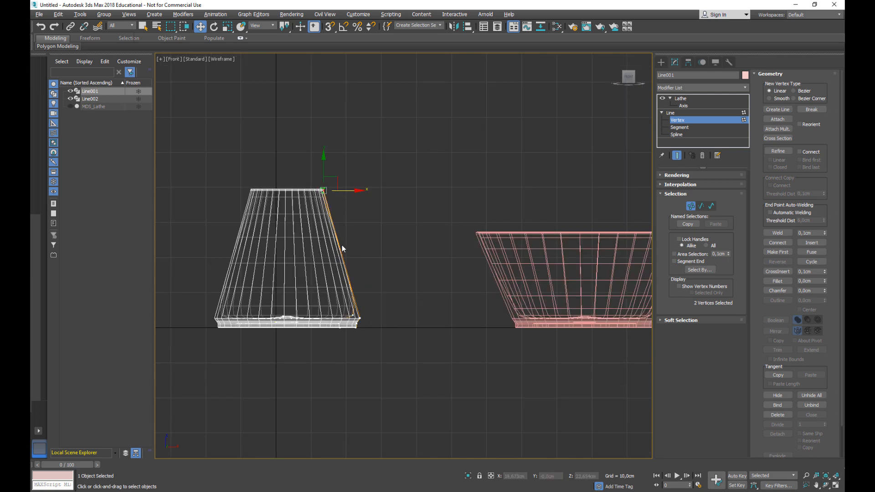
Hide the lathed result and nudge the profile's outer rim vertex to about X 14 cm, Z 39.2 cm
{"action": "left_click", "coordinate": [678, 156]}
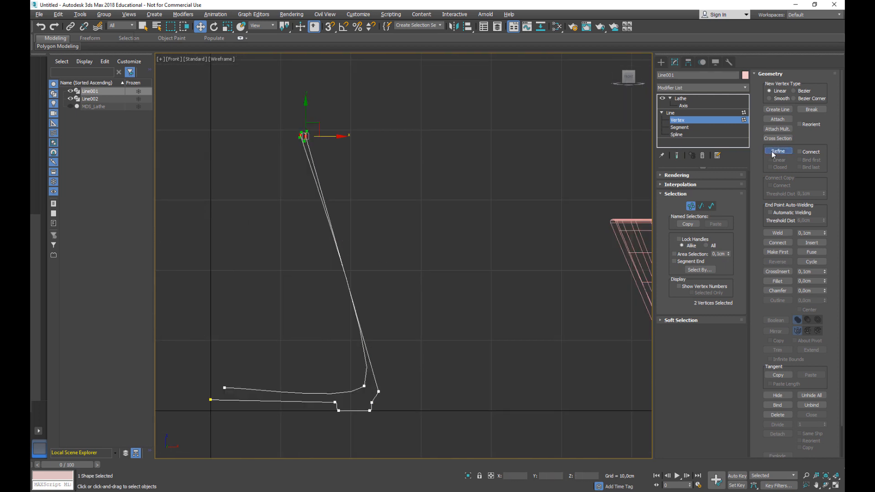
{"action": "left_click", "coordinate": [778, 151]}
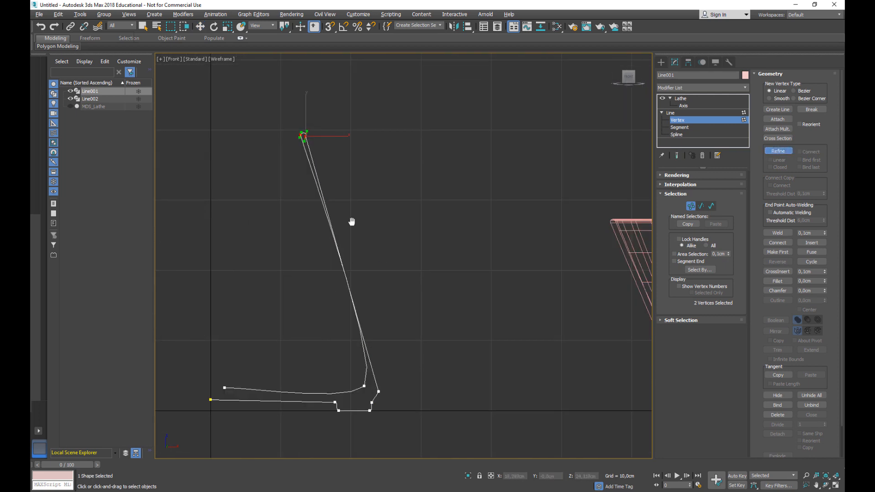
{"action": "middle_click_drag", "start_coordinate": [351, 221], "coordinate": [364, 184]}
{"action": "key", "text": "w"}
{"action": "left_click_drag", "start_coordinate": [326, 97], "coordinate": [341, 81]}
{"action": "left_click", "coordinate": [335, 98]}
{"action": "left_click", "coordinate": [327, 91]}
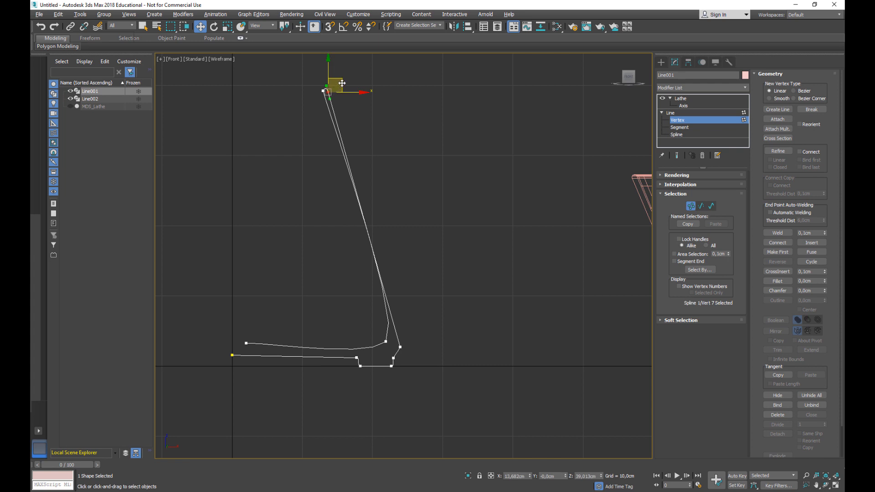
Refine the profile's outer wall with a mid-height vertex and move it outward to about X 26.6 cm, Z 22 cm
{"action": "left_click", "coordinate": [778, 151]}
{"action": "left_click", "coordinate": [367, 222]}
{"action": "right_click", "coordinate": [367, 222]}
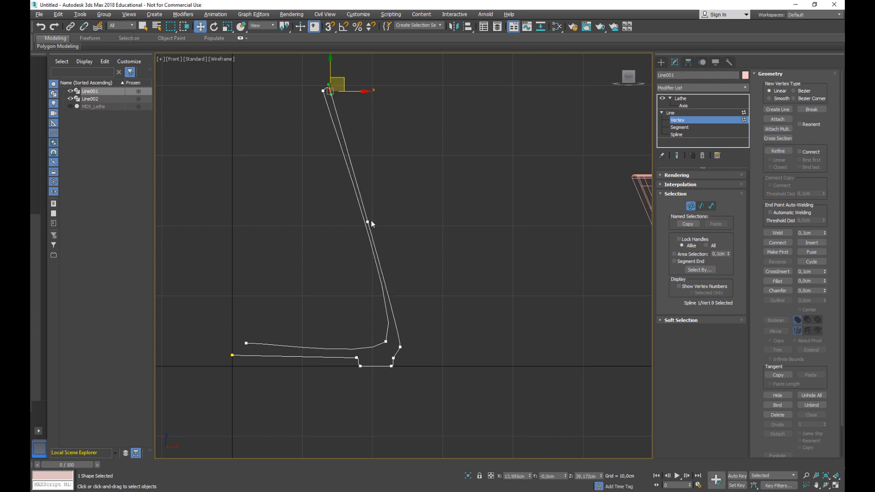
{"action": "left_click", "coordinate": [367, 222]}
{"action": "left_click_drag", "start_coordinate": [385, 210], "coordinate": [436, 199]}
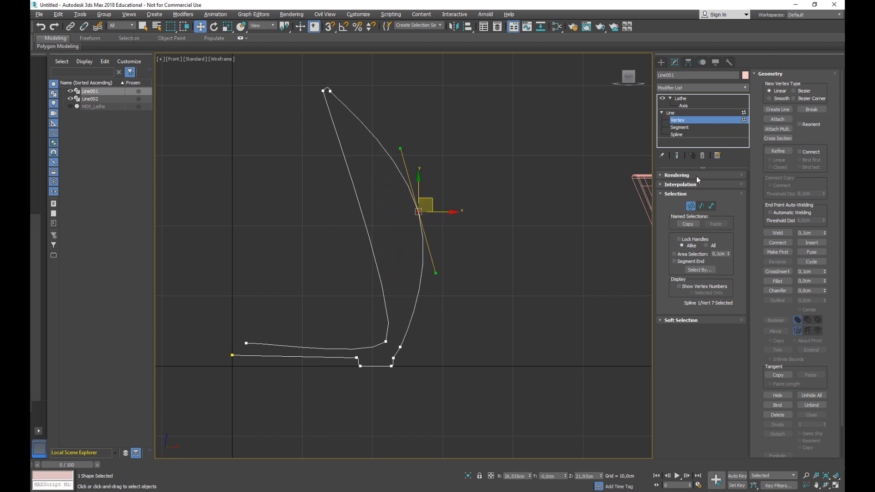
Refine the inner wall with a matching mid-height vertex and move it outward to about X 25.6 cm, Z 21.1 cm
{"action": "left_click", "coordinate": [778, 150]}
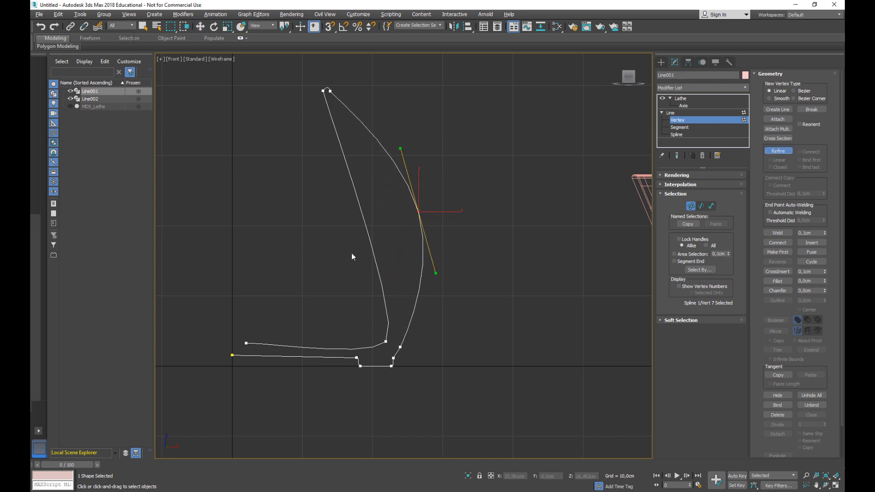
{"action": "left_click", "coordinate": [365, 223]}
{"action": "right_click", "coordinate": [365, 223]}
{"action": "left_click_drag", "start_coordinate": [345, 207], "coordinate": [398, 261]}
{"action": "left_click_drag", "start_coordinate": [379, 210], "coordinate": [425, 204]}
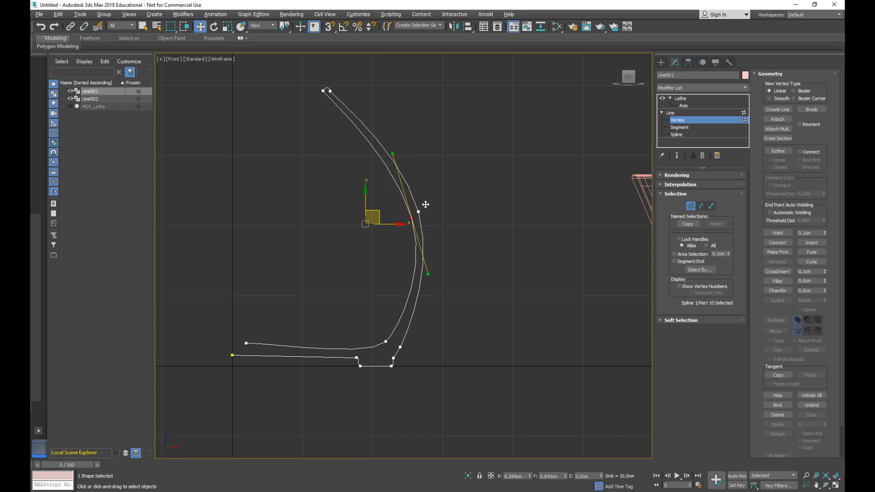
Show the lathed result again and shift both mid-wall vertices about 1 cm further outward along X in the Front view
{"action": "left_click", "coordinate": [678, 155]}
{"action": "scroll", "coordinate": [465, 333], "scroll_direction": "down", "scroll_amount": 4}
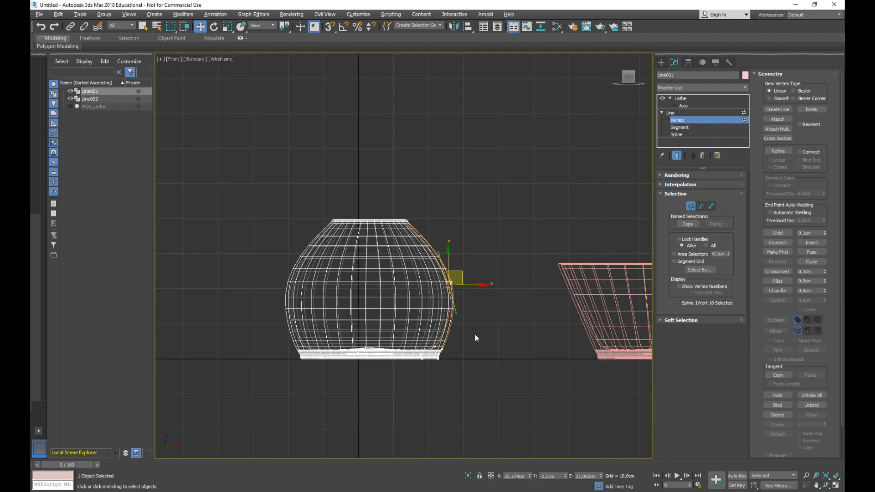
{"action": "middle_click_drag", "start_coordinate": [474, 336], "coordinate": [413, 312]}
{"action": "key", "text": "alt+w"}
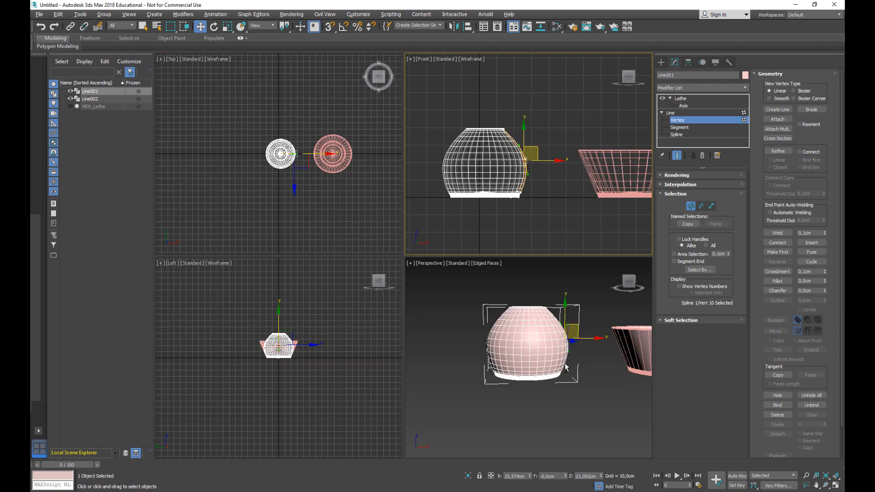
{"action": "middle_click_drag", "start_coordinate": [568, 368], "coordinate": [537, 378], "text": "alt"}
{"action": "middle_click_drag", "start_coordinate": [580, 335], "coordinate": [542, 335]}
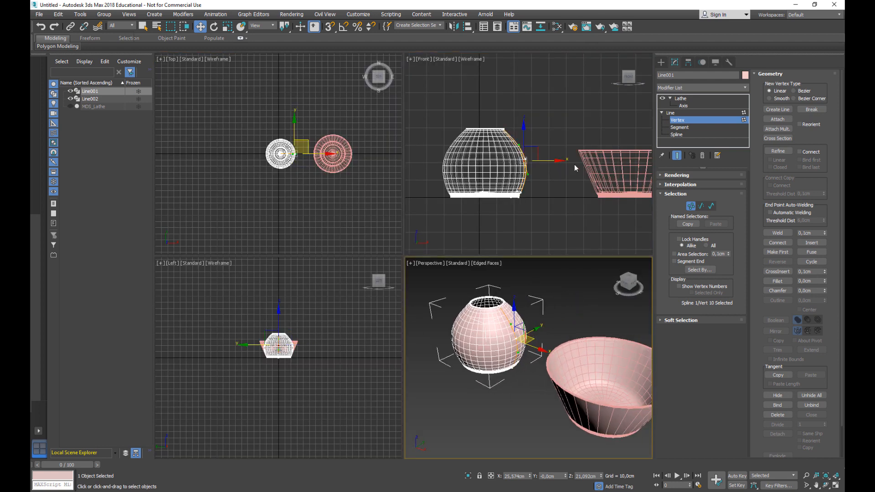
{"action": "left_click_drag", "start_coordinate": [518, 153], "coordinate": [555, 150]}
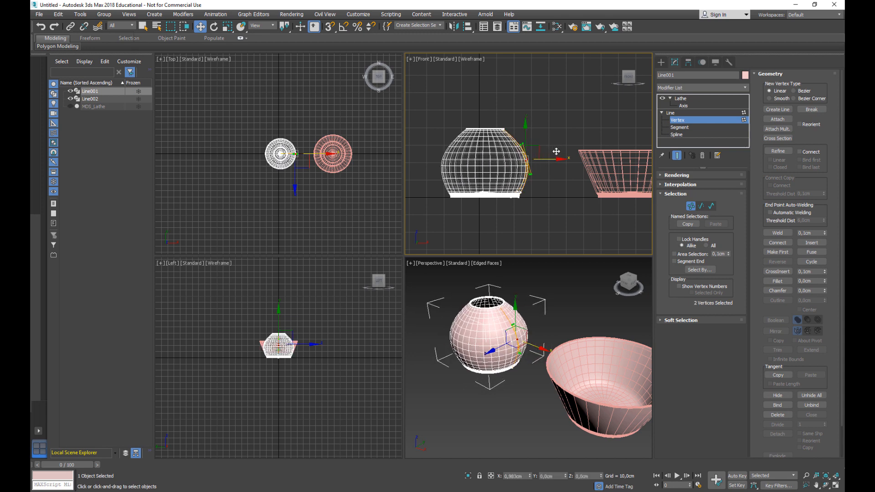
Leave vertex editing and delete both the round vessel and the copied bowl in the Perspective view
{"action": "scroll", "coordinate": [503, 123], "scroll_direction": "up", "scroll_amount": 5}
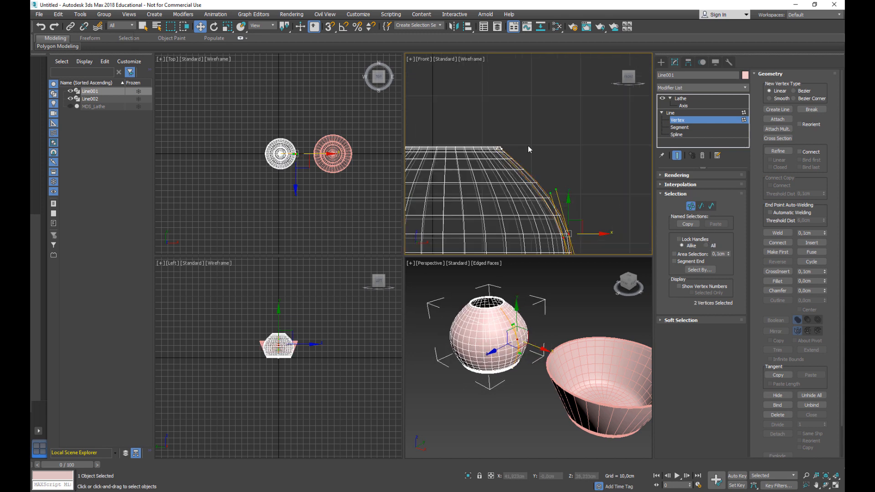
{"action": "scroll", "coordinate": [504, 143], "scroll_direction": "down", "scroll_amount": 5}
{"action": "scroll", "coordinate": [529, 356], "scroll_direction": "up", "scroll_amount": 3}
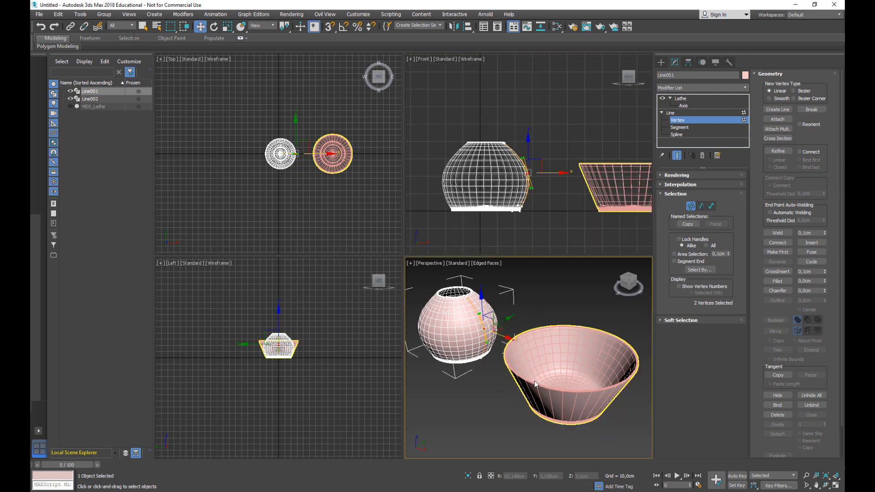
{"action": "key", "text": "alt+w"}
{"action": "scroll", "coordinate": [391, 276], "scroll_direction": "up", "scroll_amount": 3}
{"action": "middle_click_drag", "start_coordinate": [391, 276], "coordinate": [395, 298], "text": "alt"}
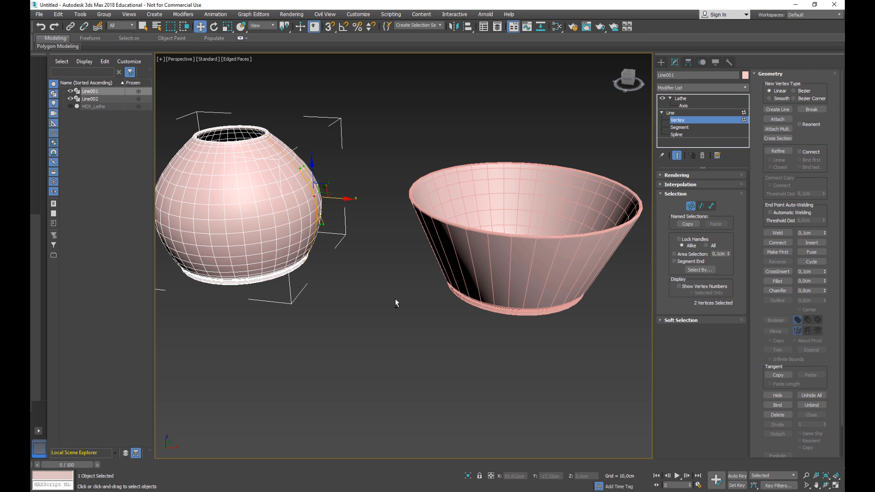
{"action": "left_click", "coordinate": [690, 205]}
{"action": "left_click_drag", "start_coordinate": [581, 347], "coordinate": [246, 135]}
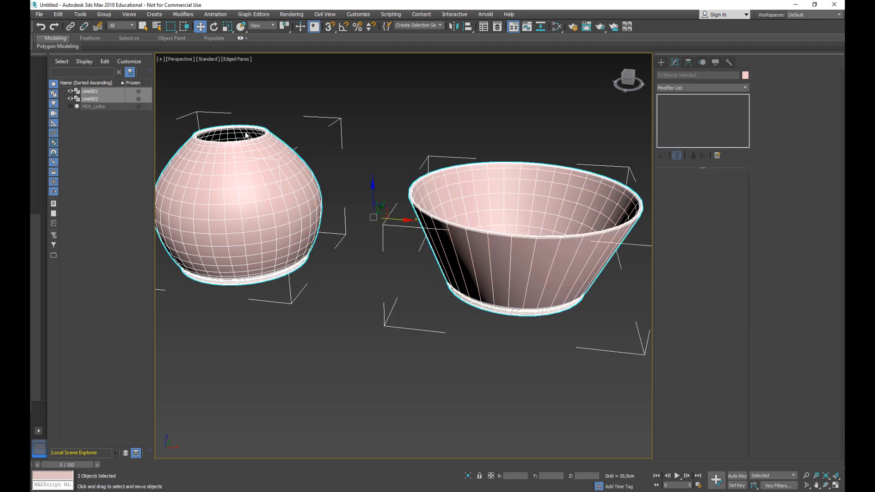
{"action": "key", "text": "Delete"}
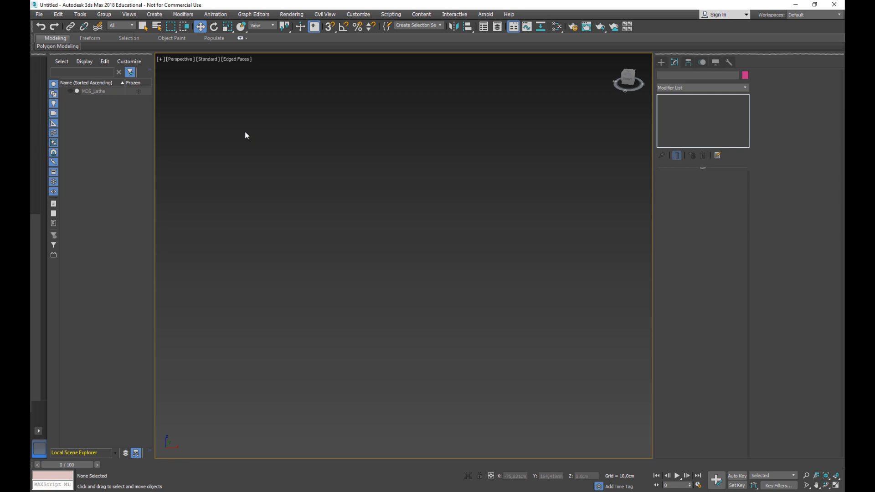
Return to the four-viewport layout and unhide the MDS_Lathe reference plane
{"action": "key", "text": "alt+w"}
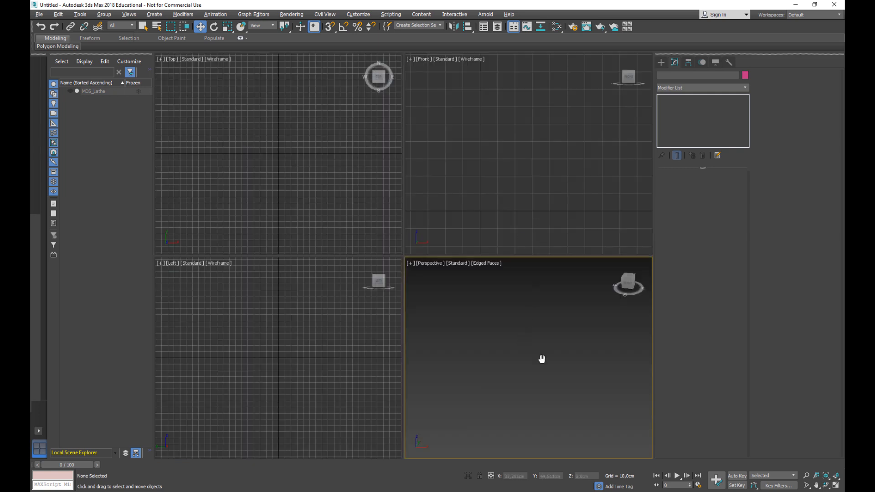
{"action": "middle_click_drag", "start_coordinate": [542, 360], "coordinate": [579, 347]}
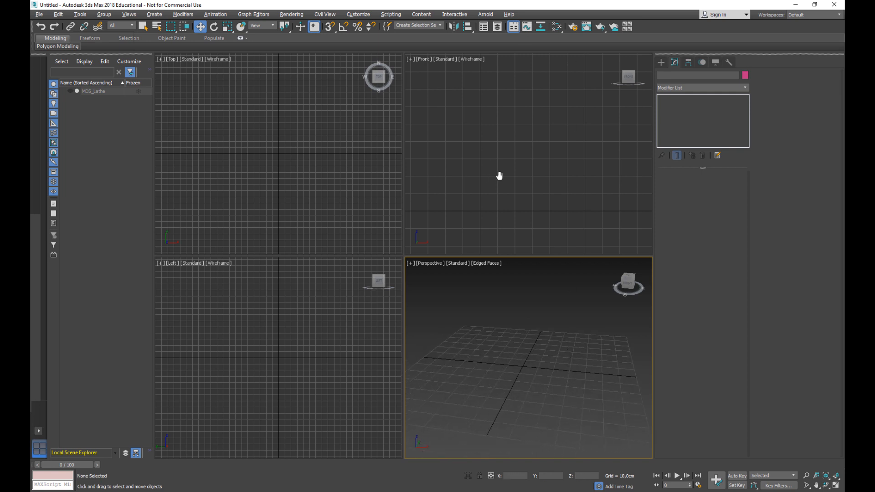
{"action": "middle_click_drag", "start_coordinate": [500, 176], "coordinate": [542, 170]}
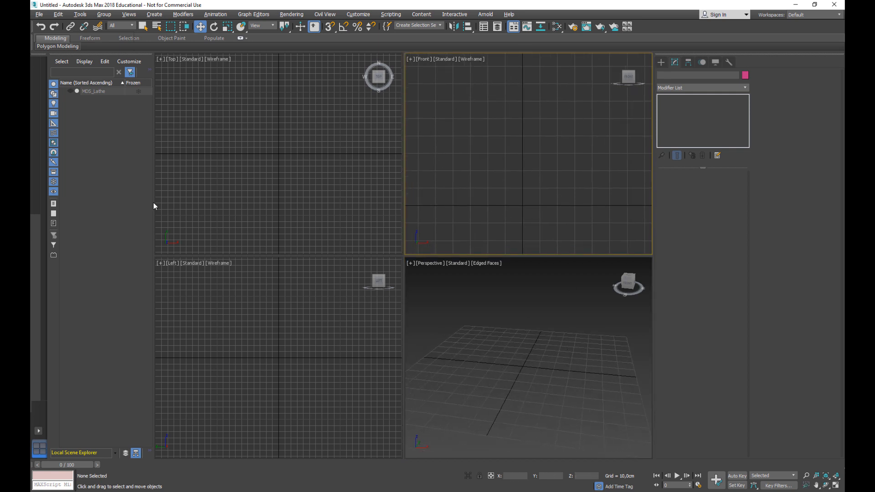
{"action": "left_click", "coordinate": [70, 91]}
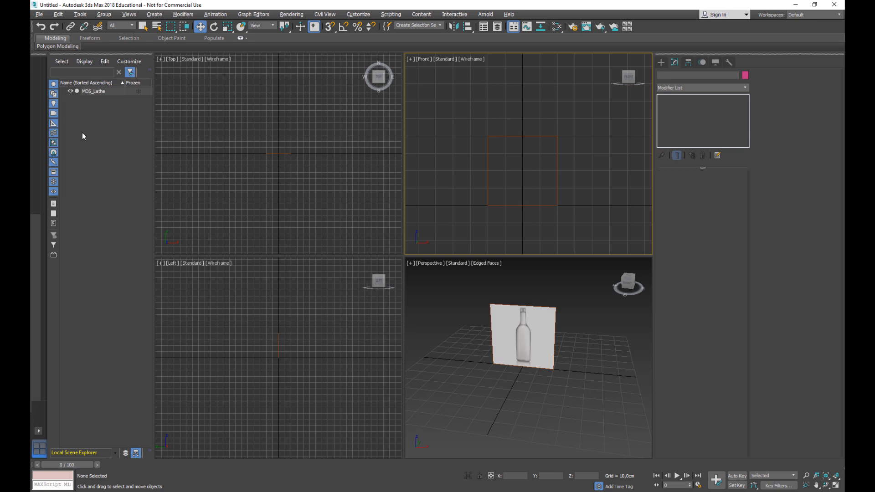
Shade the Front view so the bottle image shows, and maximize that view around the reference plane
{"action": "middle_click_drag", "start_coordinate": [512, 182], "coordinate": [513, 178]}
{"action": "key", "text": "F3"}
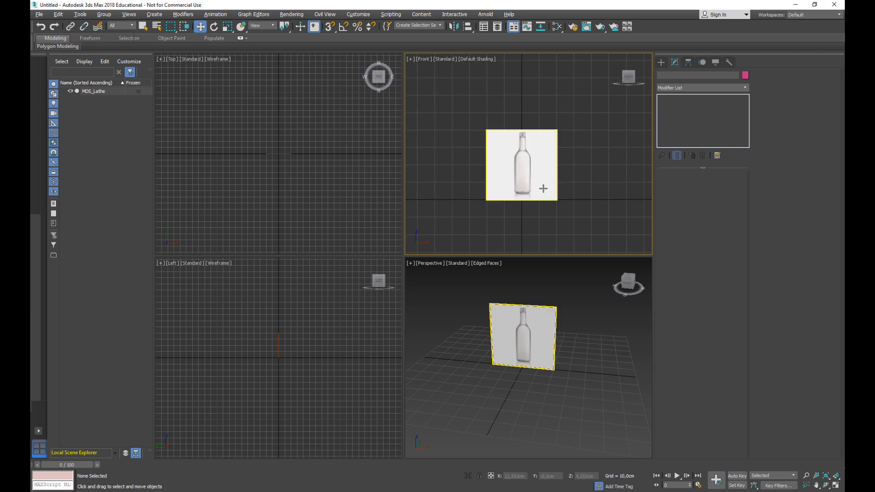
{"action": "scroll", "coordinate": [543, 188], "scroll_direction": "up", "scroll_amount": 5}
{"action": "middle_click_drag", "start_coordinate": [493, 118], "coordinate": [497, 135]}
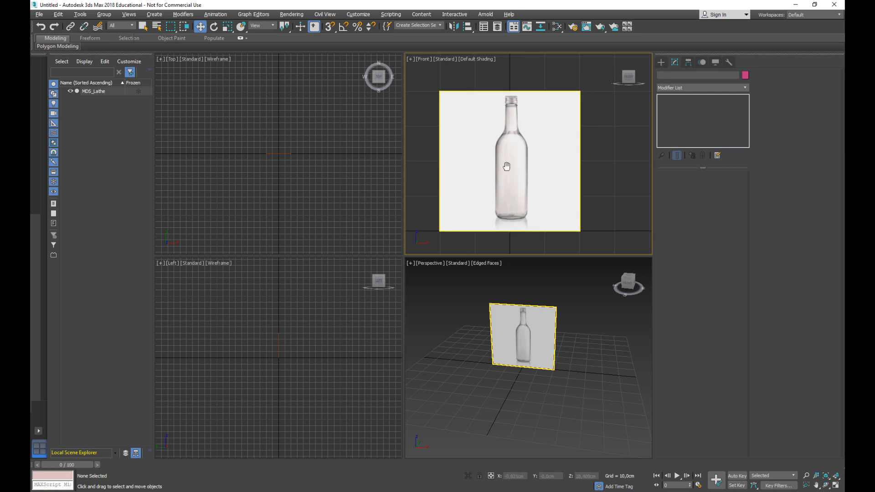
{"action": "key", "text": "alt+w"}
{"action": "middle_click_drag", "start_coordinate": [349, 285], "coordinate": [412, 239]}
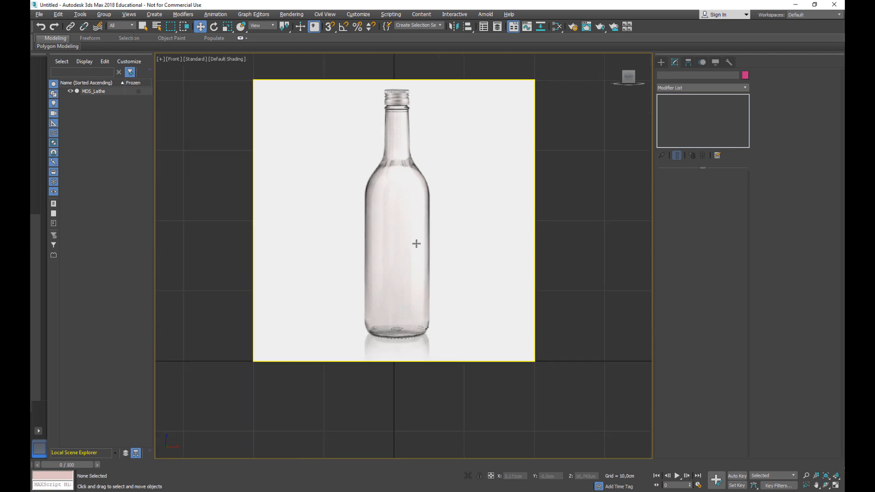
Turn off Show Frozen in Gray for the MDS_Lathe reference plane and freeze the plane
{"action": "left_click", "coordinate": [416, 243]}
{"action": "right_click", "coordinate": [416, 247]}
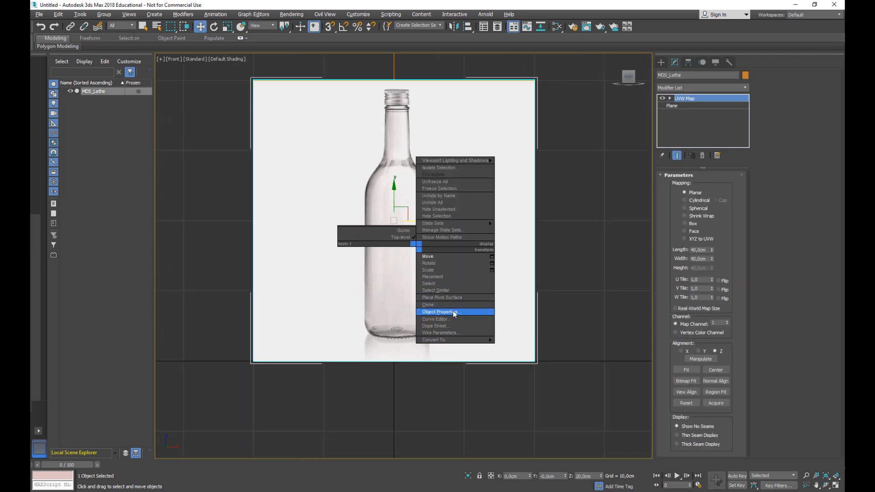
{"action": "left_click", "coordinate": [452, 311]}
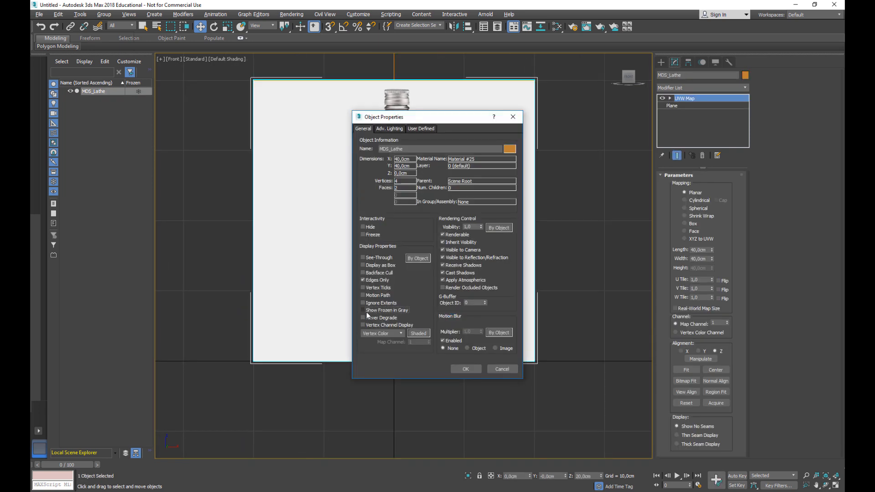
{"action": "left_click", "coordinate": [474, 368]}
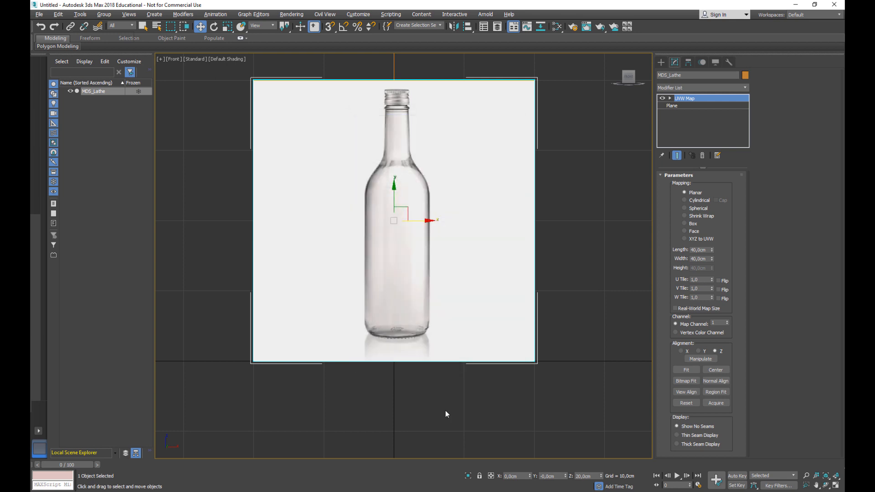
{"action": "left_click", "coordinate": [139, 92]}
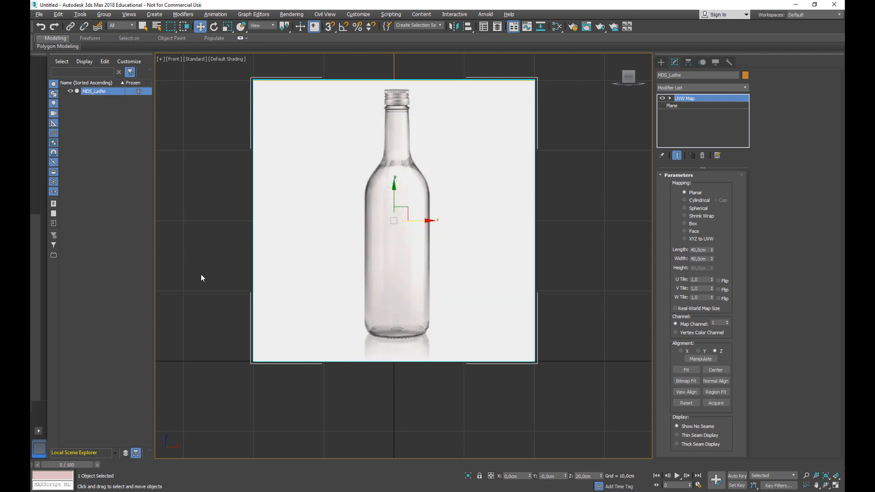
Start a Line at the bottle's bottom centre, extend it about 4.1 cm outward, and trace the base corner up to the side wall
{"action": "middle_click_drag", "start_coordinate": [423, 316], "coordinate": [421, 343]}
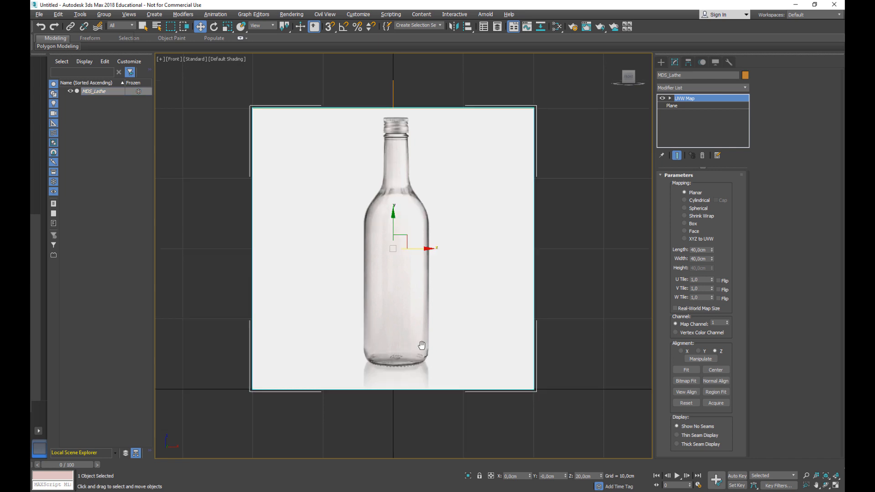
{"action": "scroll", "coordinate": [422, 342], "scroll_direction": "up", "scroll_amount": 2}
{"action": "middle_click_drag", "start_coordinate": [350, 231], "coordinate": [351, 260]}
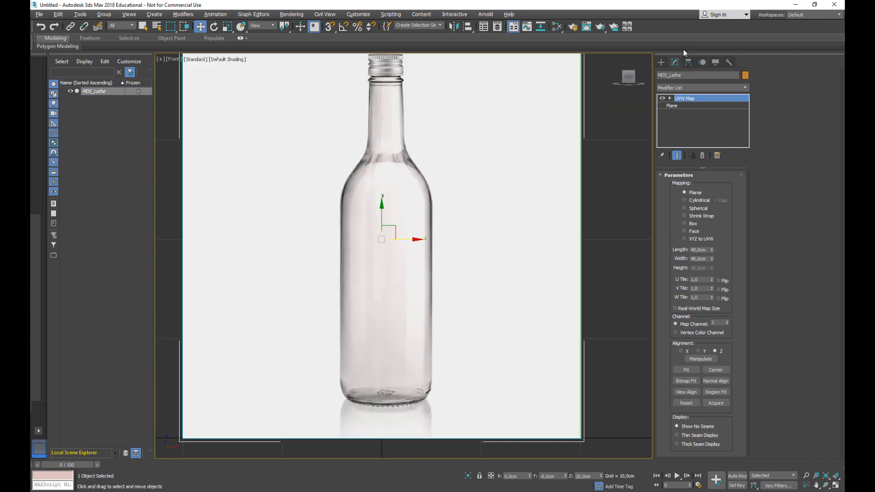
{"action": "left_click", "coordinate": [661, 62]}
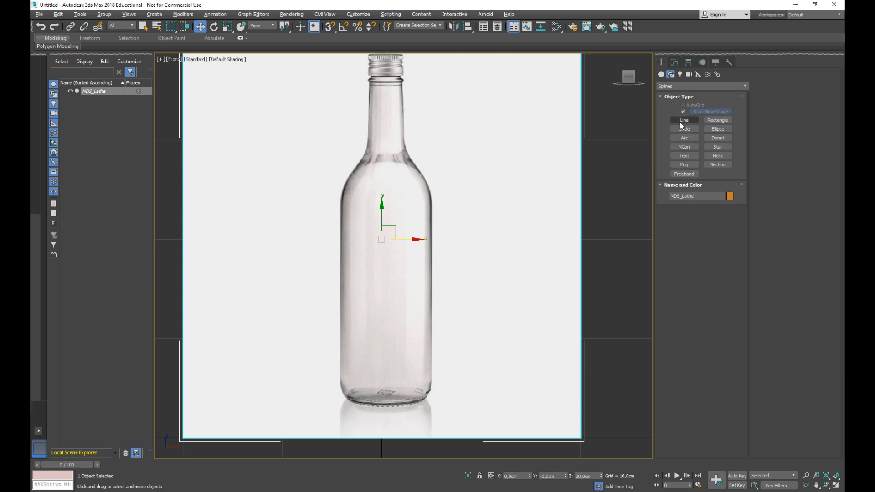
{"action": "left_click", "coordinate": [682, 121]}
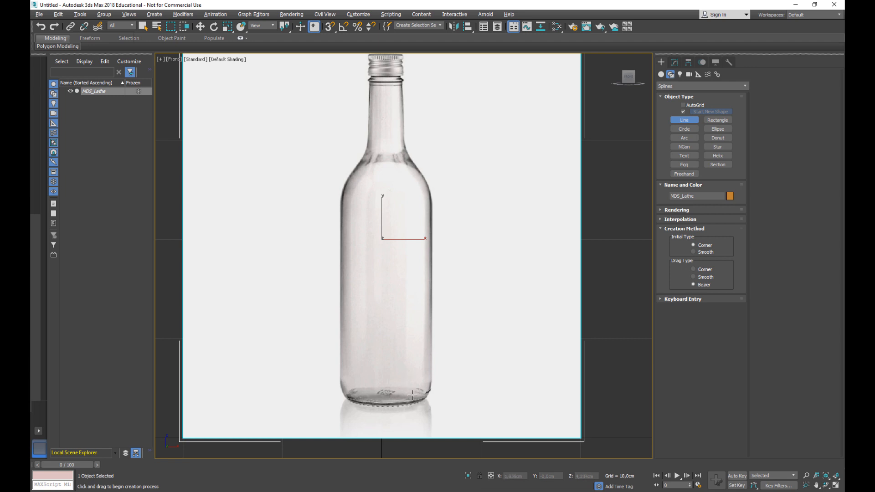
{"action": "left_click", "coordinate": [385, 397]}
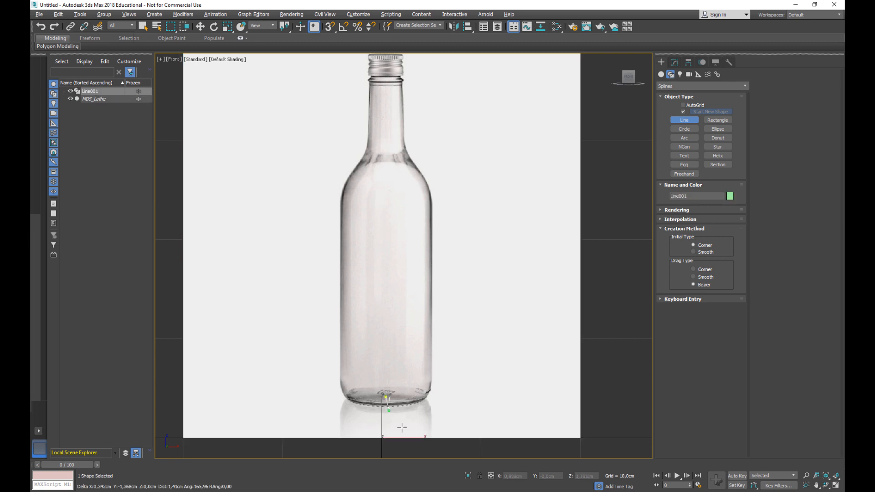
{"action": "scroll", "coordinate": [427, 397], "scroll_direction": "up", "scroll_amount": 7}
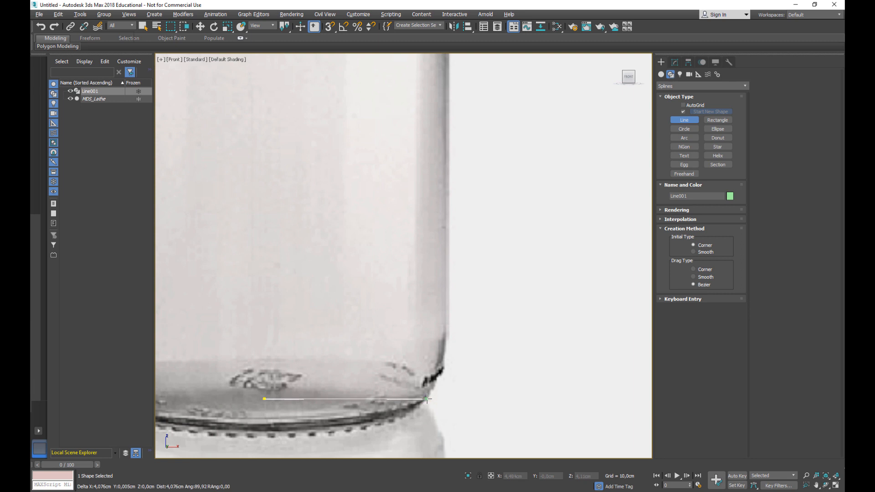
{"action": "left_click", "coordinate": [427, 399]}
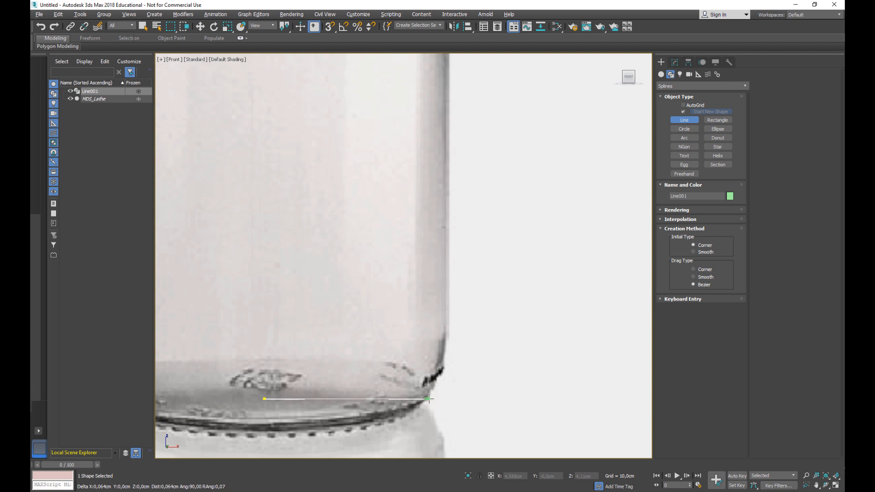
{"action": "left_click", "coordinate": [442, 372]}
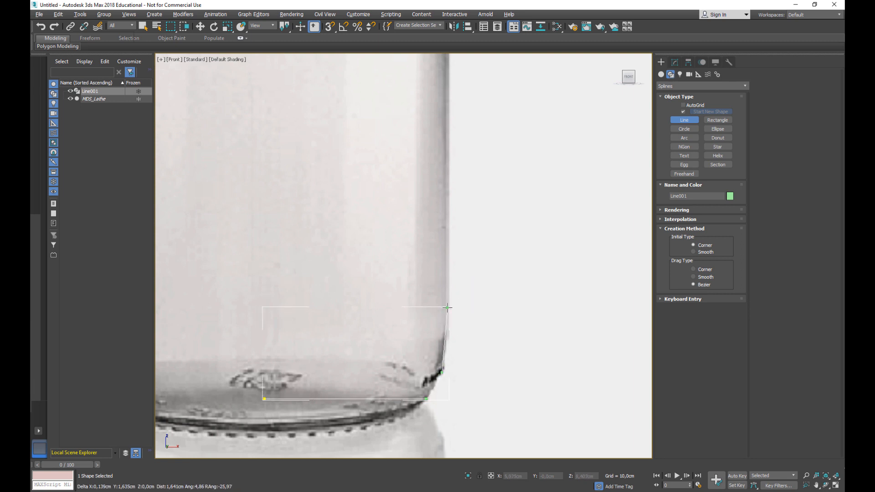
{"action": "left_click_drag", "start_coordinate": [447, 308], "coordinate": [446, 286]}
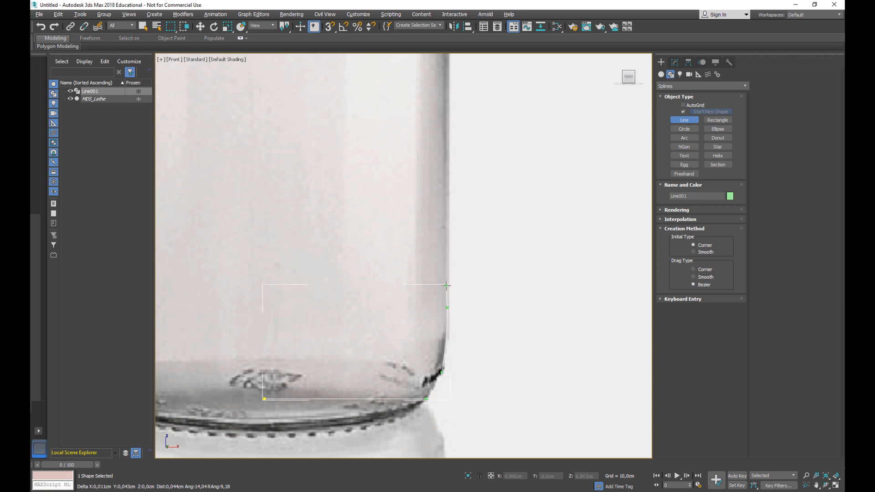
Continue the line about 18 cm up the bottle's straight side wall to where the shoulder begins to curve
{"action": "scroll", "coordinate": [446, 286], "scroll_direction": "down", "scroll_amount": 6}
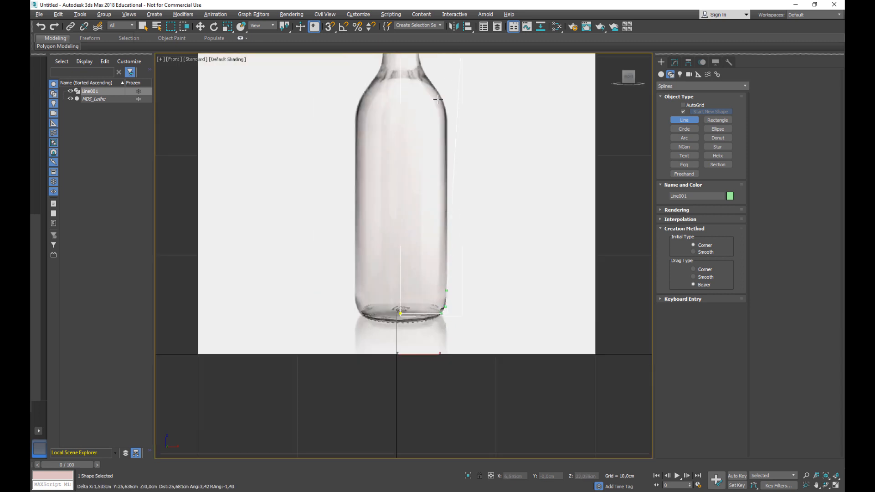
{"action": "scroll", "coordinate": [442, 114], "scroll_direction": "up", "scroll_amount": 6}
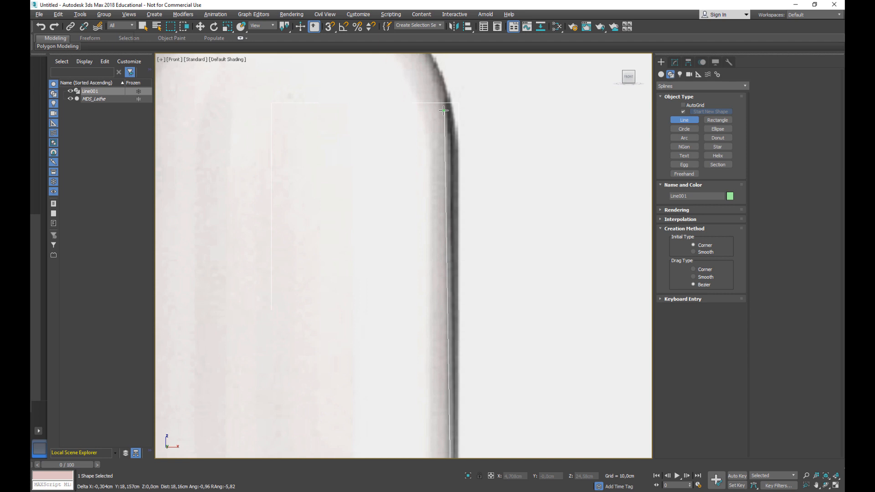
{"action": "left_click", "coordinate": [454, 133]}
{"action": "scroll", "coordinate": [449, 94], "scroll_direction": "down", "scroll_amount": 6}
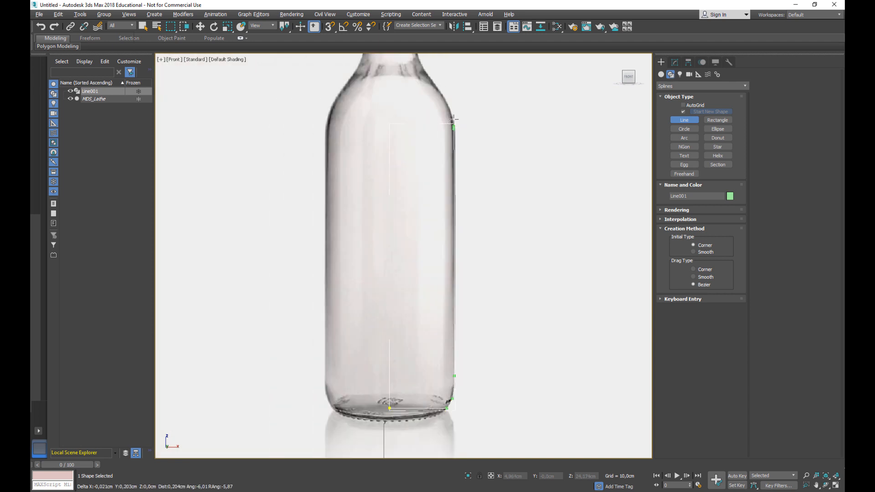
{"action": "scroll", "coordinate": [439, 91], "scroll_direction": "up", "scroll_amount": 6}
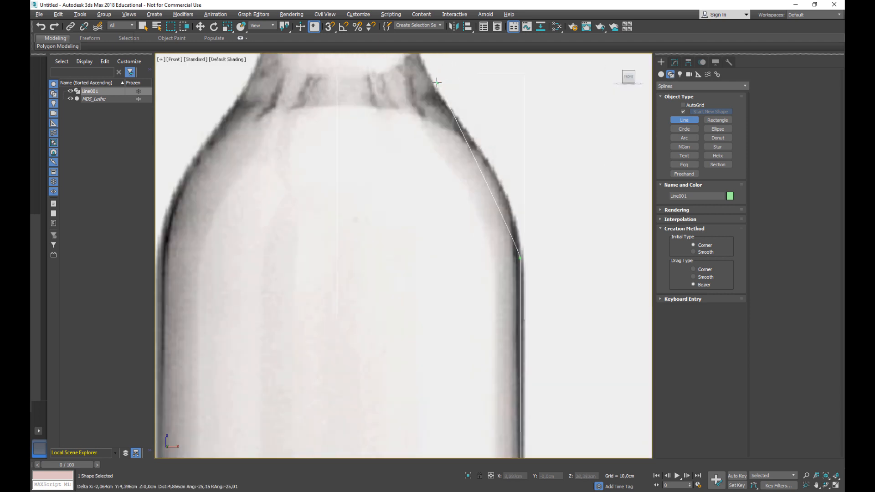
{"action": "left_click_drag", "start_coordinate": [437, 94], "coordinate": [409, 66]}
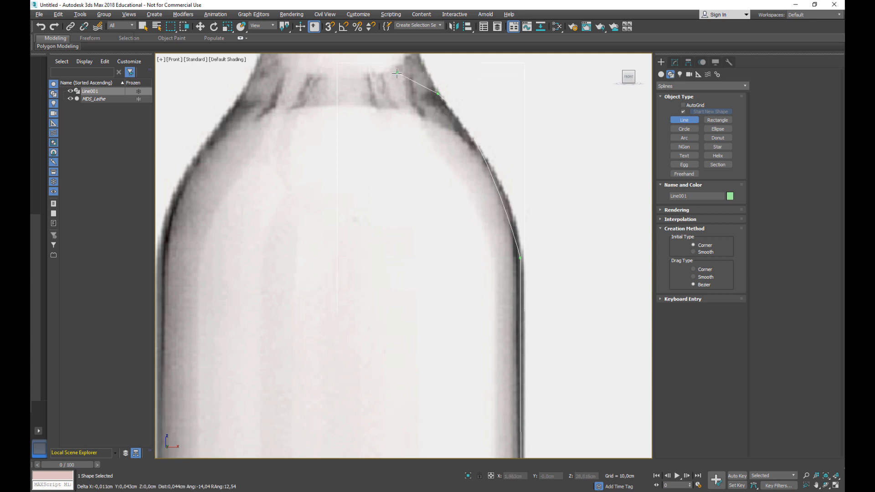
{"action": "left_click", "coordinate": [405, 74]}
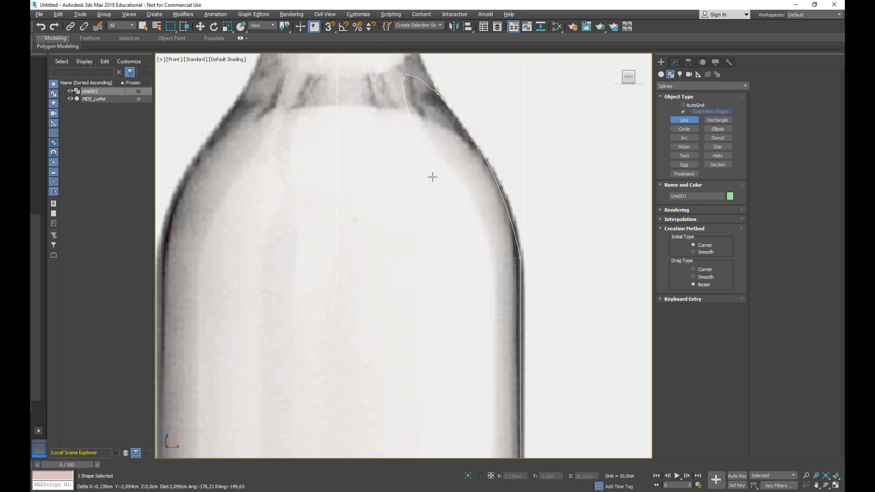
{"action": "key", "text": "BackSpace"}
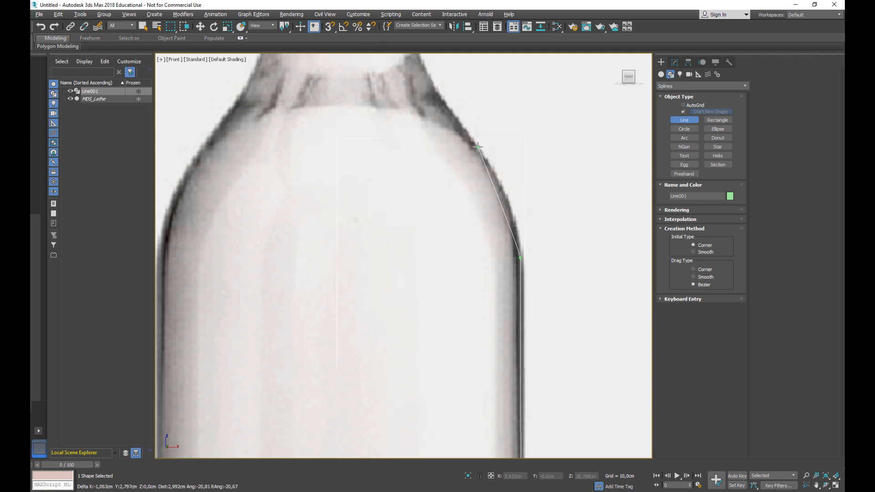
Trace the shoulder with Bezier vertices, one midway along its curve and one where it runs into the neck
{"action": "left_click_drag", "start_coordinate": [478, 146], "coordinate": [437, 91]}
{"action": "scroll", "coordinate": [437, 90], "scroll_direction": "down", "scroll_amount": 5}
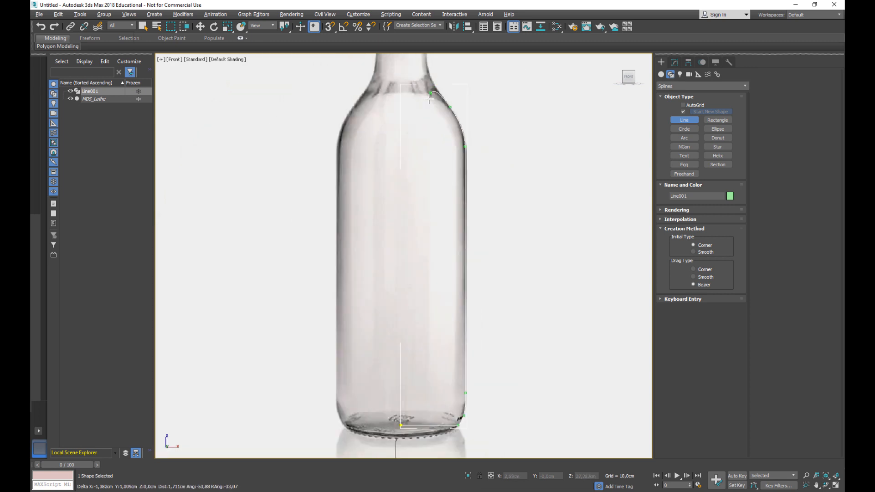
{"action": "scroll", "coordinate": [411, 241], "scroll_direction": "up", "scroll_amount": 4}
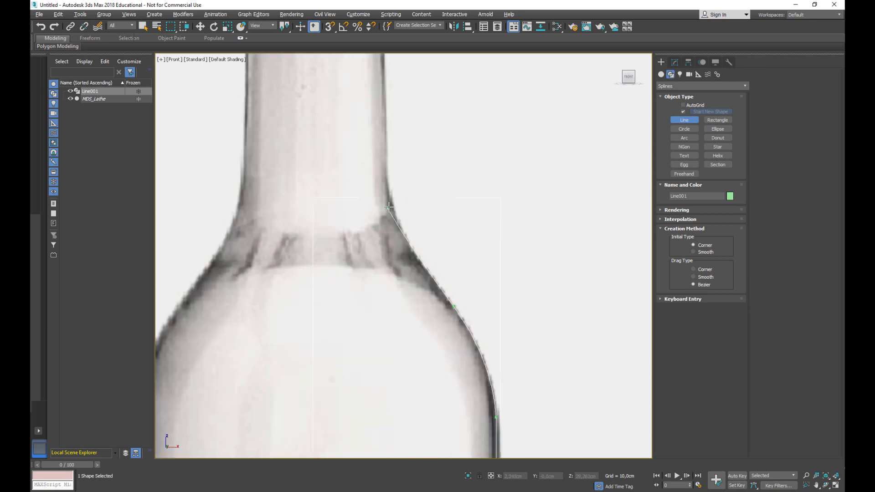
{"action": "left_click_drag", "start_coordinate": [389, 207], "coordinate": [391, 193]}
Continue the line about 6 cm up the neck to the underside of the protruding ring below the cap
{"action": "scroll", "coordinate": [391, 190], "scroll_direction": "down", "scroll_amount": 4}
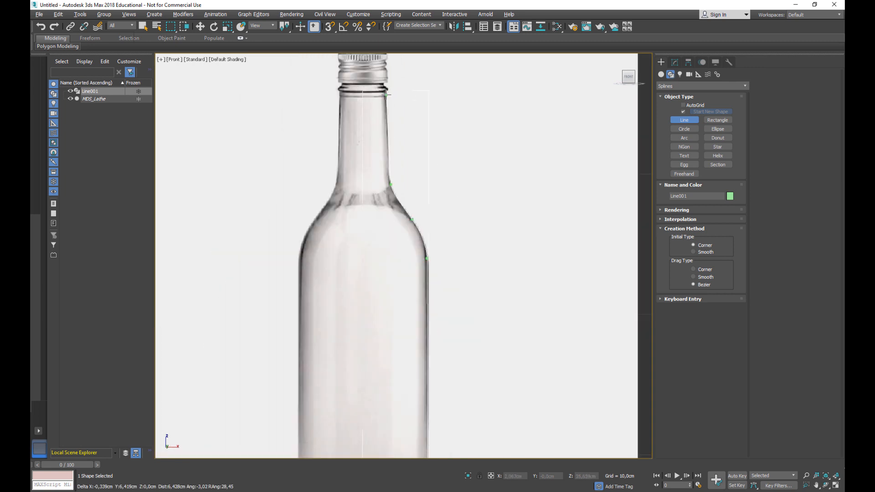
{"action": "scroll", "coordinate": [386, 91], "scroll_direction": "up", "scroll_amount": 2}
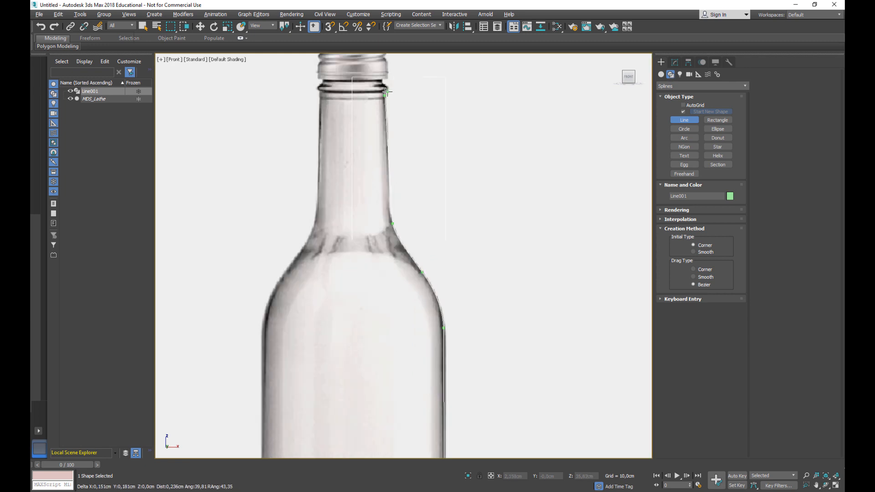
{"action": "scroll", "coordinate": [387, 92], "scroll_direction": "up", "scroll_amount": 2}
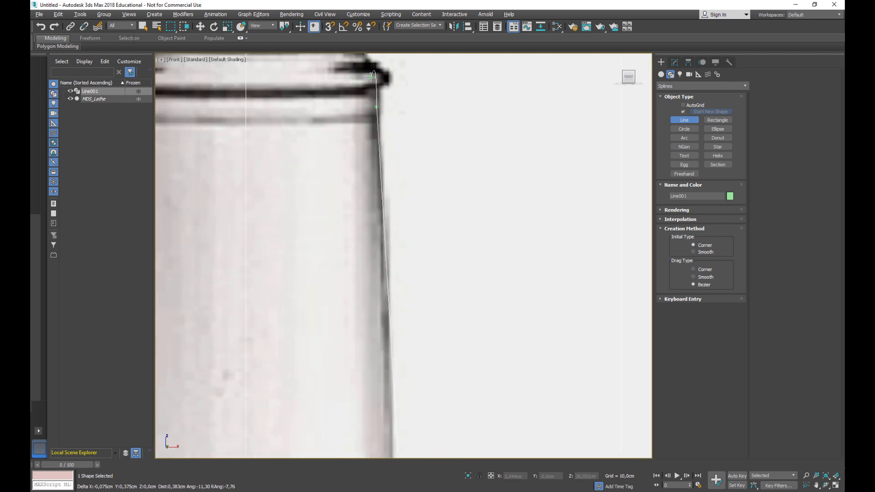
{"action": "middle_click_drag", "start_coordinate": [372, 77], "coordinate": [413, 255]}
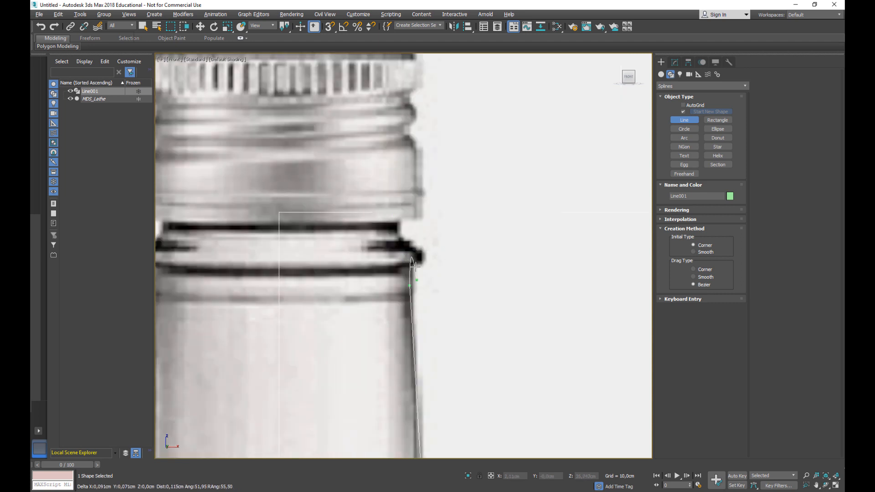
{"action": "mouse_move", "coordinate": [411, 260]}
{"action": "left_mouse_down"}
{"action": "mouse_move", "coordinate": [419, 258]}
{"action": "mouse_move", "coordinate": [411, 267]}
{"action": "left_mouse_up"}
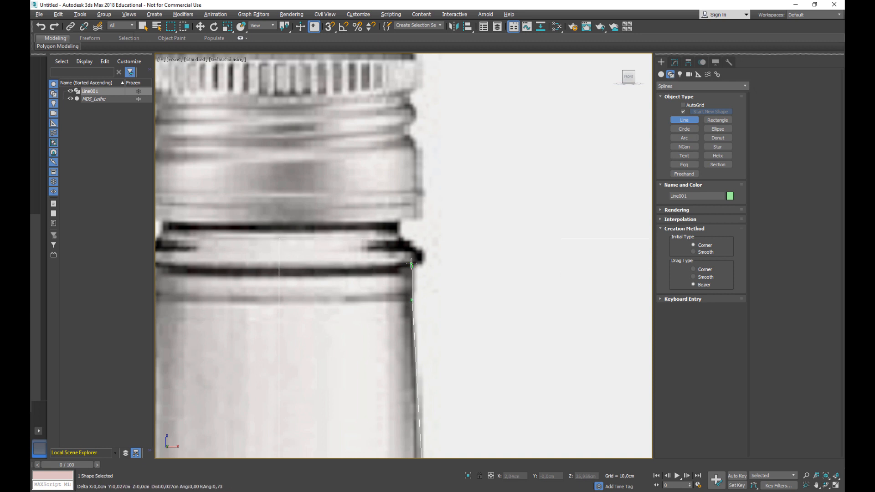
Trace the protruding ring below the cap and the recess above it up to the cap's lower edge
{"action": "left_click", "coordinate": [421, 263]}
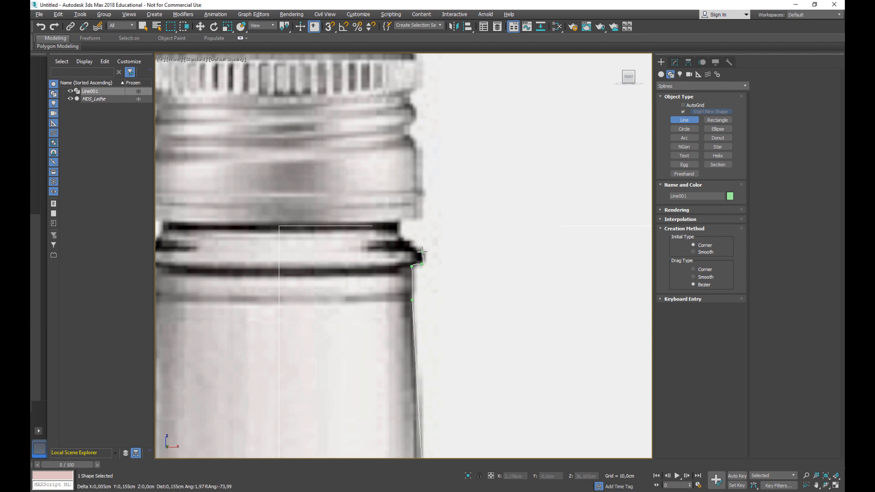
{"action": "left_click", "coordinate": [422, 252]}
{"action": "left_click", "coordinate": [401, 238]}
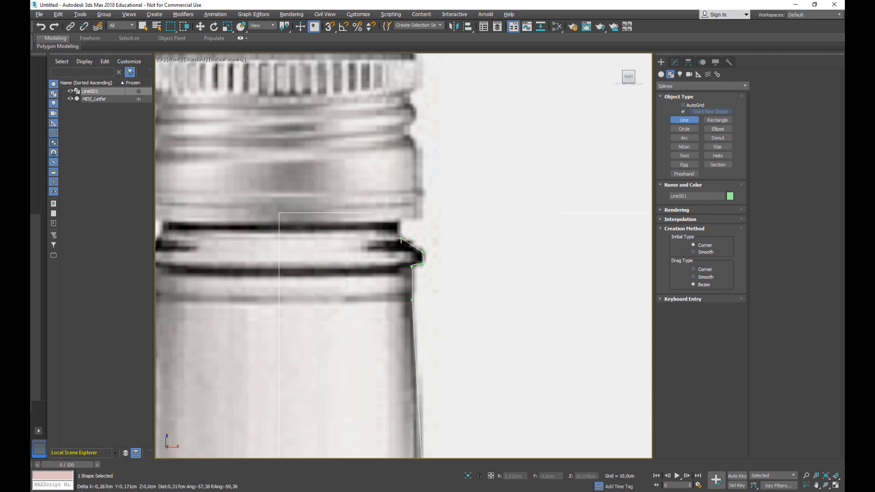
{"action": "left_click", "coordinate": [401, 220]}
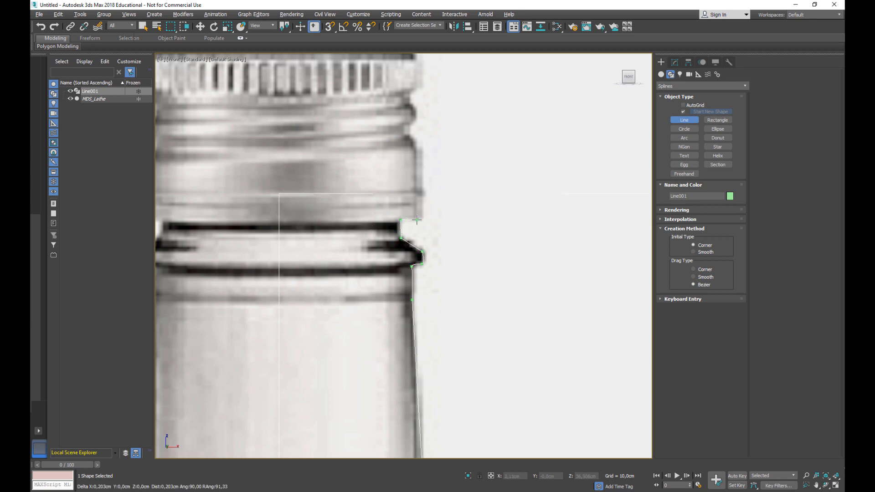
Trace the cap's lower skirt outward and upward, including its narrow raised band, to where the upper groove begins
{"action": "left_click", "coordinate": [417, 220]}
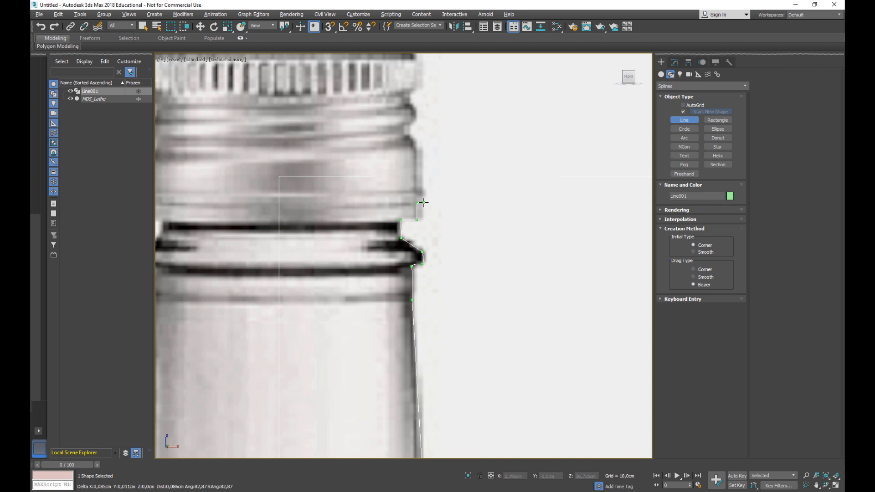
{"action": "left_click", "coordinate": [420, 202]}
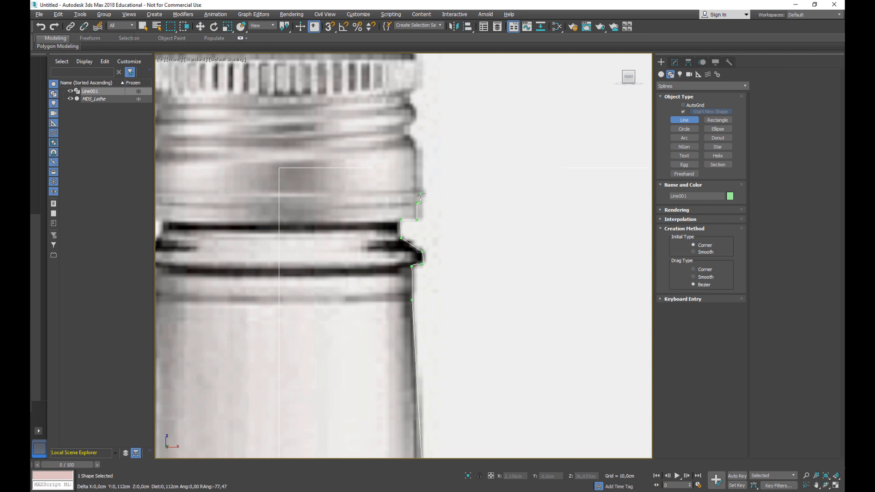
{"action": "left_click", "coordinate": [420, 193]}
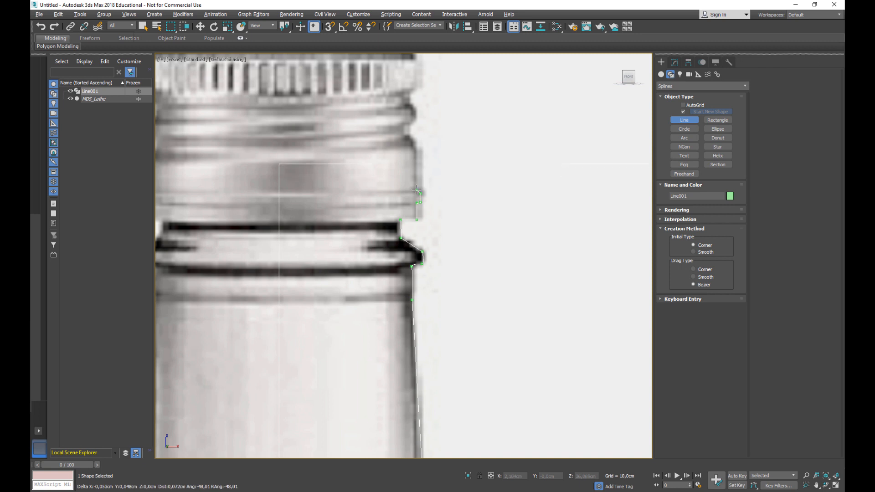
{"action": "left_click", "coordinate": [416, 147]}
Continue the line through the cap's groove and around the rounded ridge to just beneath the knurled rim
{"action": "left_click", "coordinate": [410, 135]}
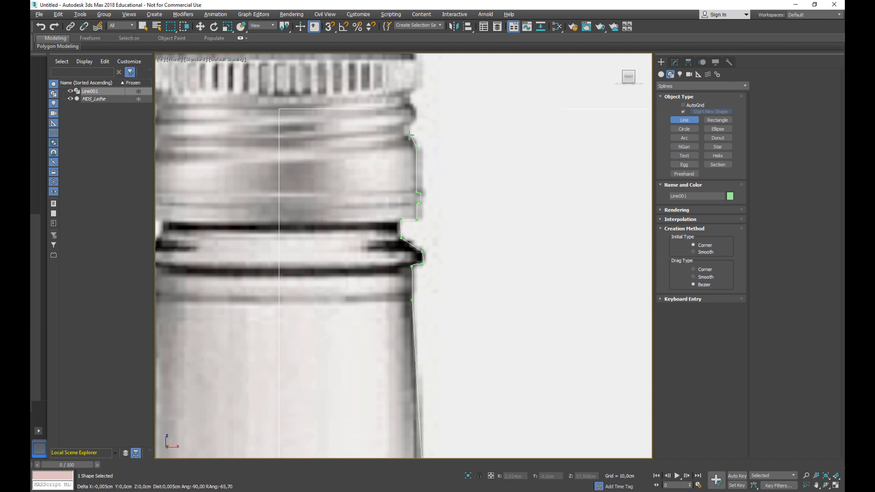
{"action": "left_click", "coordinate": [411, 124]}
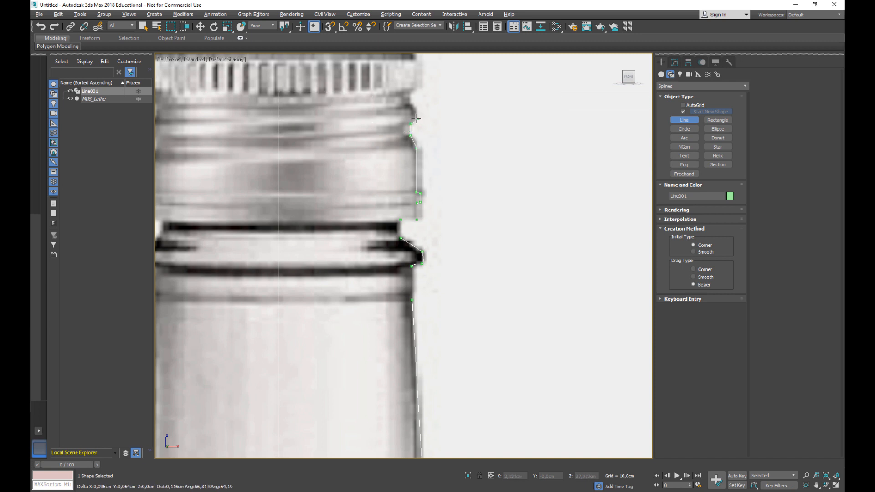
{"action": "left_click", "coordinate": [415, 114]}
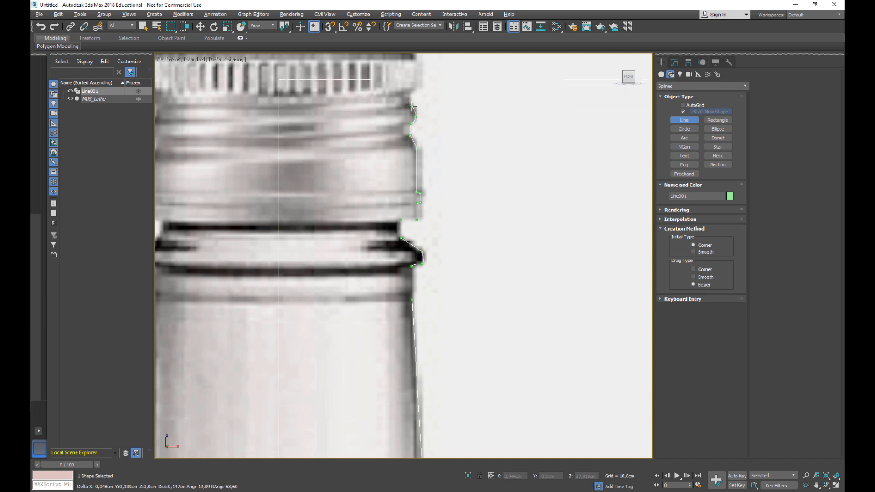
{"action": "left_click", "coordinate": [411, 104]}
{"action": "left_click", "coordinate": [410, 93]}
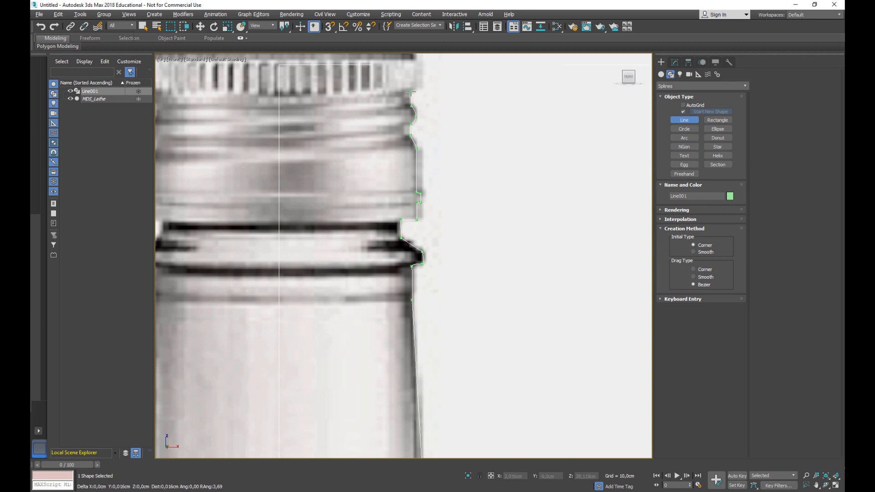
Trace the knurled rim and the cap's top edge, end the line at the bottle's centre axis, and finish it
{"action": "key", "text": "i"}
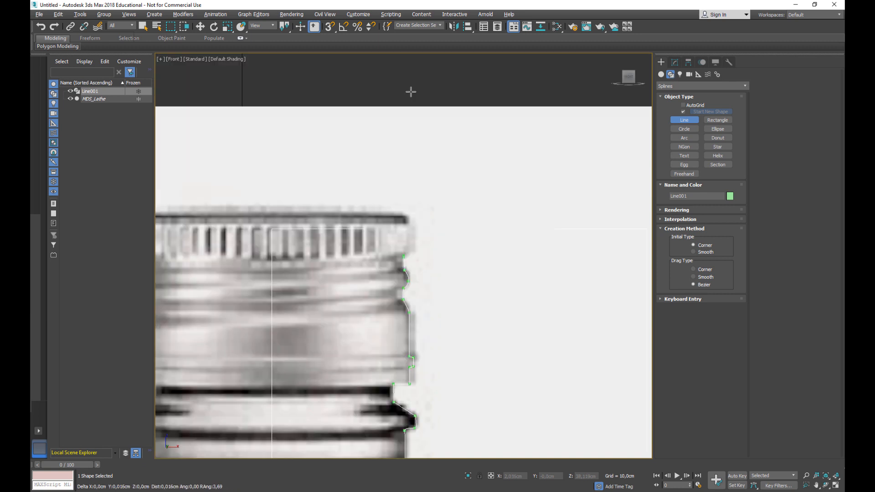
{"action": "left_click", "coordinate": [410, 249]}
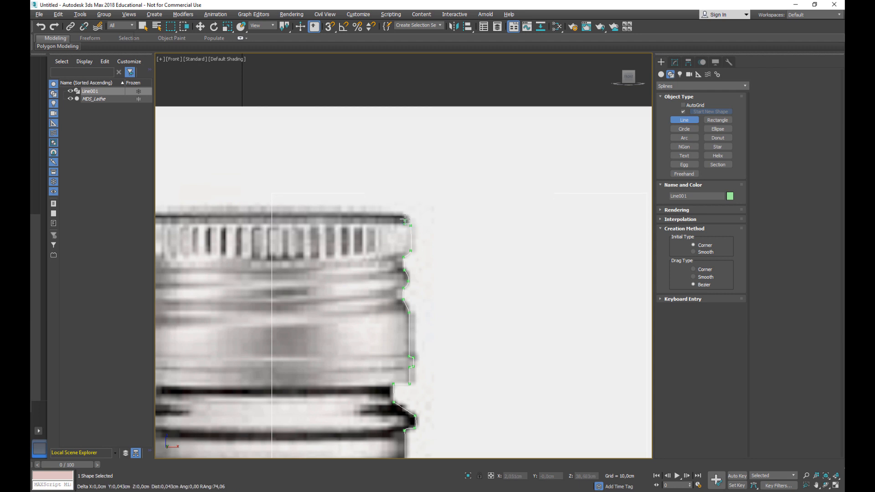
{"action": "left_click", "coordinate": [404, 218]}
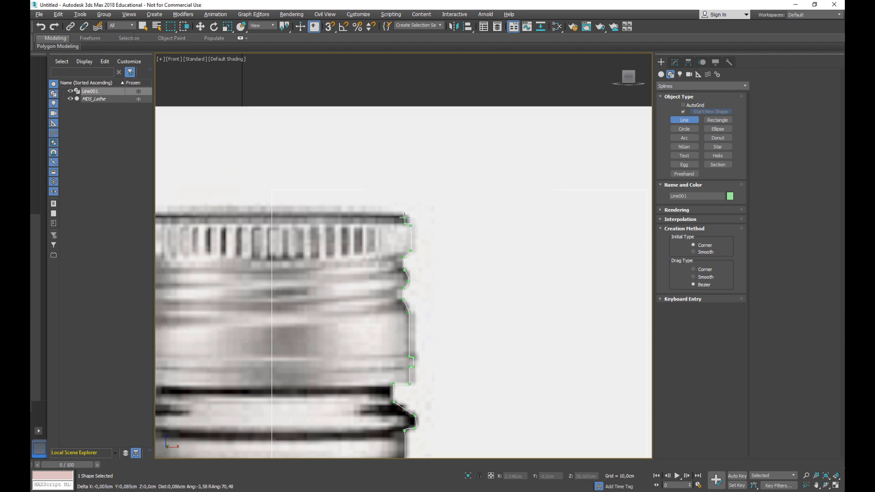
{"action": "left_click", "coordinate": [246, 218]}
{"action": "right_click", "coordinate": [287, 294]}
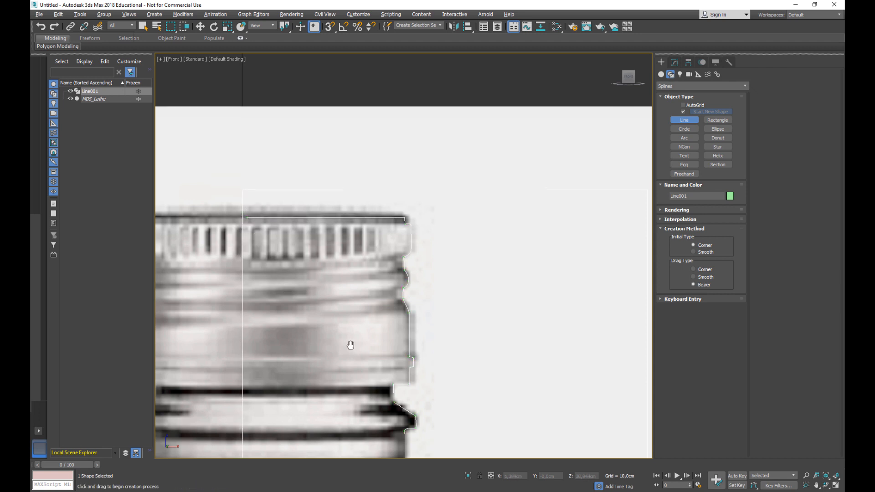
Edit the line's vertices and fit those directly below the knurled rim and around the rounded ridge to the reference
{"action": "middle_click_drag", "start_coordinate": [350, 345], "coordinate": [358, 291]}
{"action": "scroll", "coordinate": [423, 182], "scroll_direction": "up", "scroll_amount": 2}
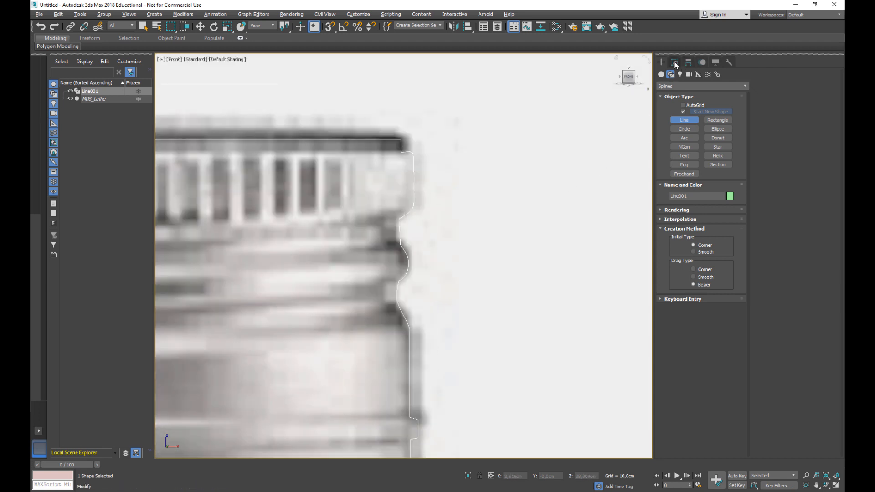
{"action": "left_click", "coordinate": [675, 63]}
{"action": "left_click", "coordinate": [690, 206]}
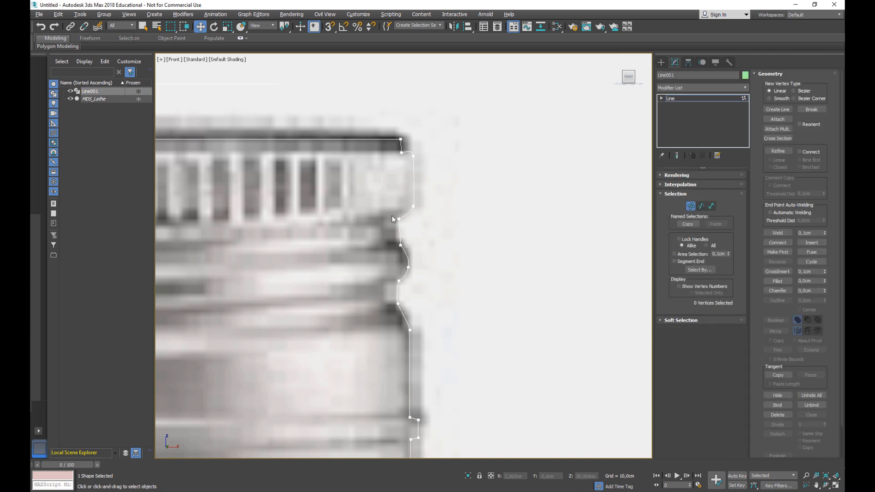
{"action": "left_click_drag", "start_coordinate": [405, 230], "coordinate": [405, 232]}
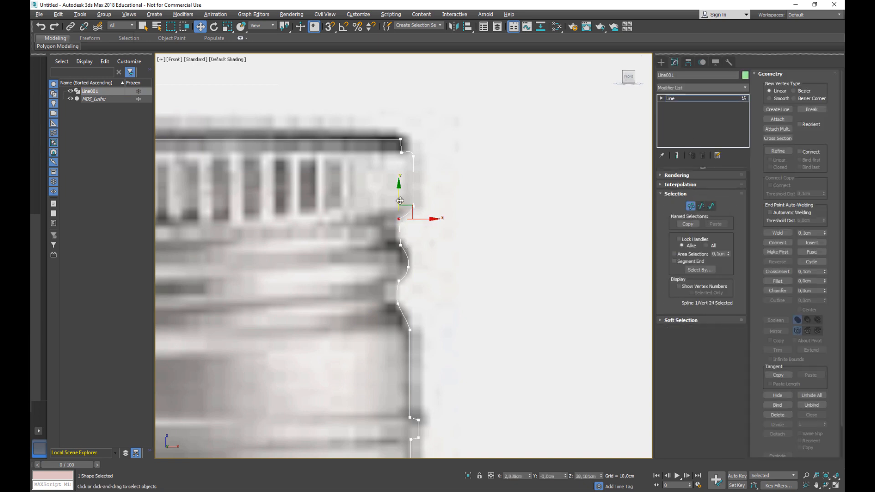
{"action": "left_click", "coordinate": [402, 244]}
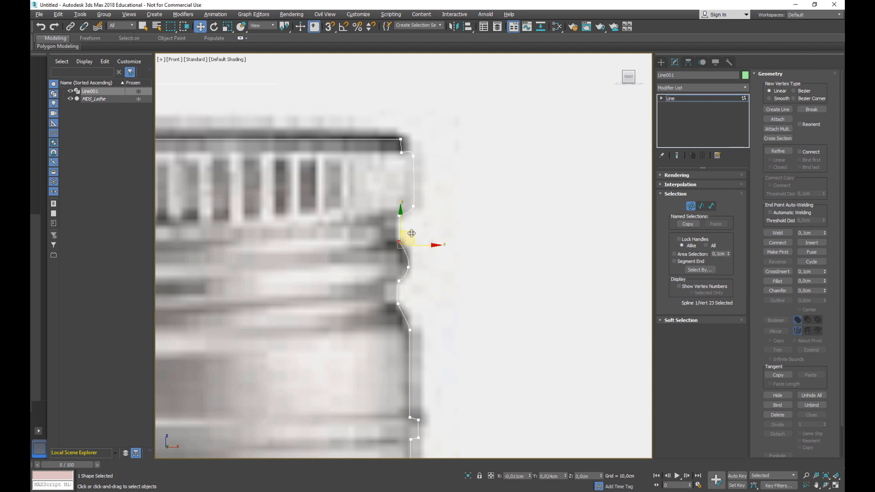
{"action": "left_click_drag", "start_coordinate": [412, 233], "coordinate": [421, 250]}
Deepen the groove below the rounded ridge by moving its two inner vertices inward to about X 1.95 cm
{"action": "left_click", "coordinate": [396, 281]}
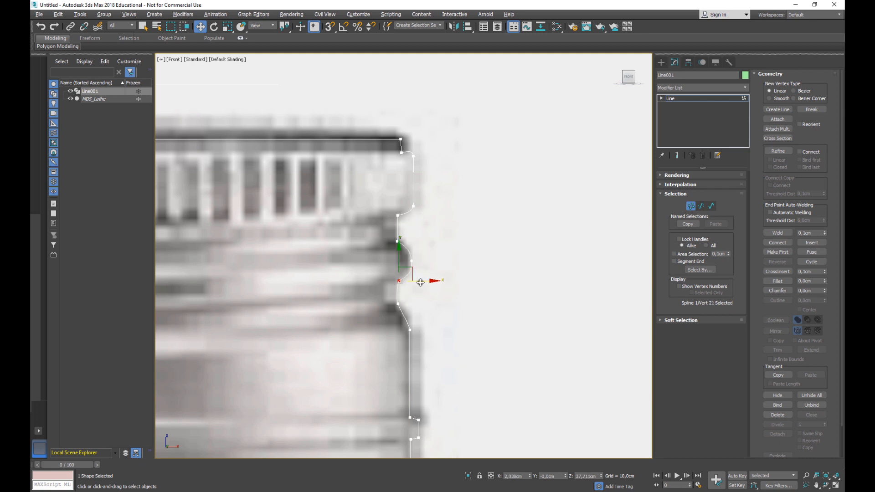
{"action": "left_click", "coordinate": [397, 304]}
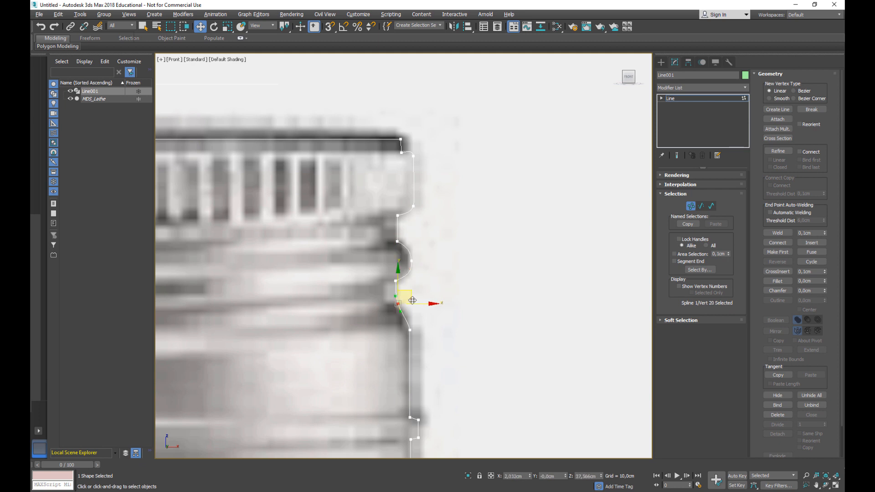
{"action": "left_click_drag", "start_coordinate": [409, 296], "coordinate": [399, 276]}
{"action": "left_click", "coordinate": [395, 281]}
{"action": "left_click", "coordinate": [384, 303]}
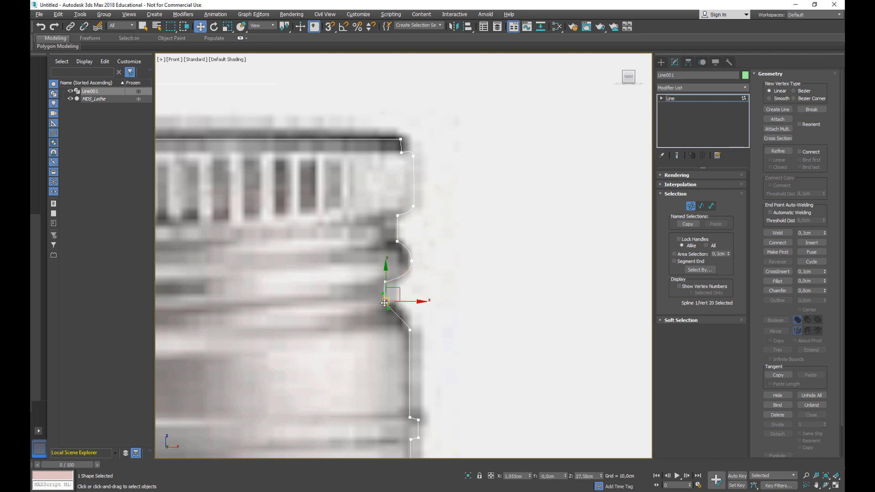
Convert the groove's lower vertex to Bezier Corner and shape its handles for a straight groove wall and a rounded lower shoulder
{"action": "right_click", "coordinate": [384, 302]}
{"action": "left_click", "coordinate": [367, 237]}
{"action": "mouse_move", "coordinate": [389, 310]}
{"action": "left_mouse_down"}
{"action": "mouse_move", "coordinate": [398, 305]}
{"action": "mouse_move", "coordinate": [387, 294]}
{"action": "left_mouse_up"}
{"action": "scroll", "coordinate": [387, 294], "scroll_direction": "up", "scroll_amount": 5}
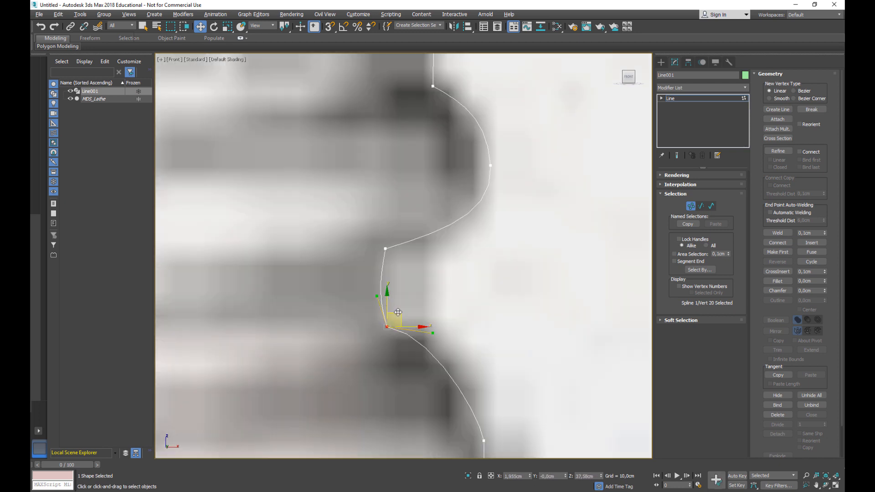
{"action": "left_click_drag", "start_coordinate": [378, 299], "coordinate": [398, 314]}
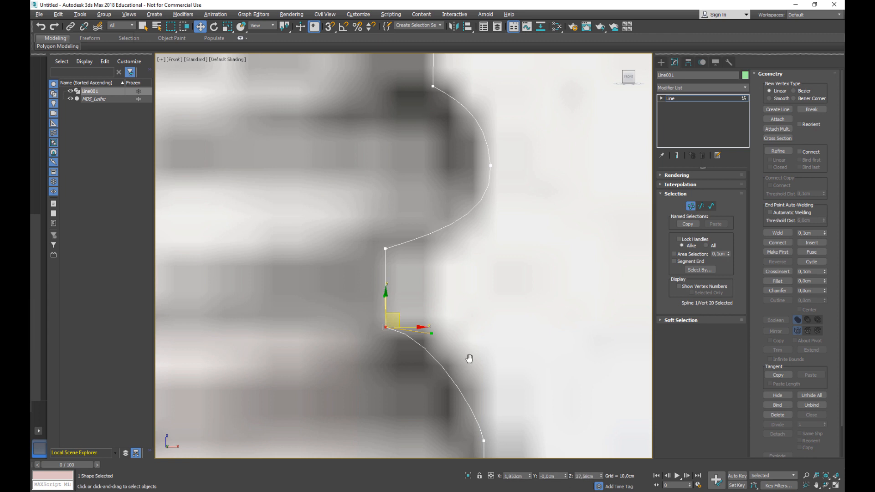
Move the two outer corner vertices of the cap skirt's narrow raised band slightly closer together
{"action": "middle_click_drag", "start_coordinate": [469, 359], "coordinate": [439, 263]}
{"action": "scroll", "coordinate": [438, 263], "scroll_direction": "down", "scroll_amount": 5}
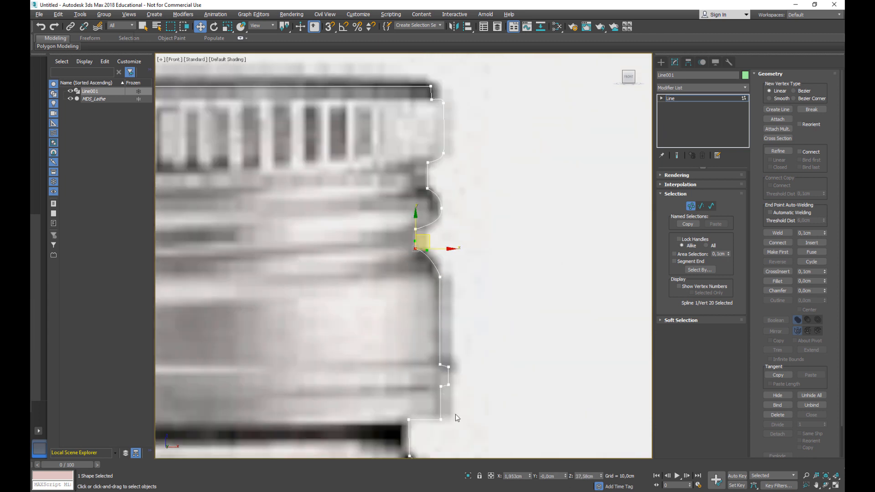
{"action": "middle_click_drag", "start_coordinate": [457, 417], "coordinate": [464, 327]}
{"action": "scroll", "coordinate": [464, 327], "scroll_direction": "up", "scroll_amount": 4}
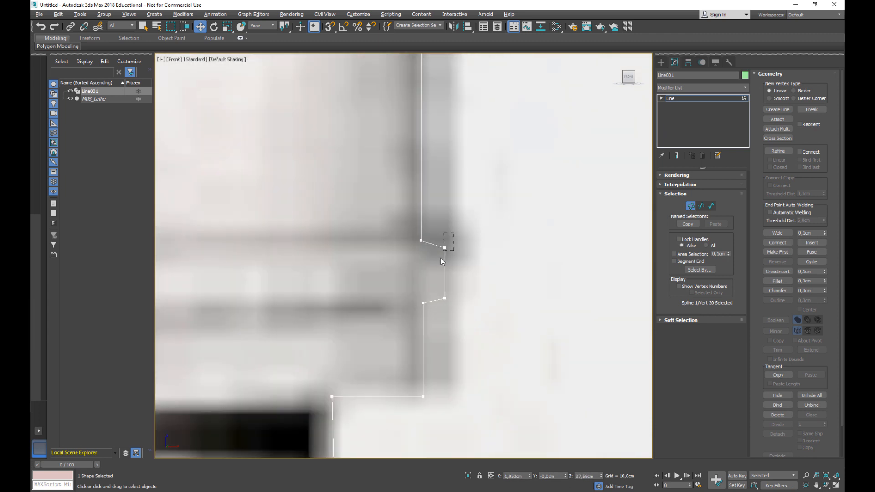
{"action": "left_click_drag", "start_coordinate": [440, 259], "coordinate": [441, 259]}
{"action": "left_click_drag", "start_coordinate": [447, 222], "coordinate": [447, 225]}
{"action": "left_click_drag", "start_coordinate": [438, 286], "coordinate": [454, 310]}
{"action": "left_click_drag", "start_coordinate": [445, 266], "coordinate": [445, 265]}
{"action": "scroll", "coordinate": [461, 353], "scroll_direction": "down", "scroll_amount": 4}
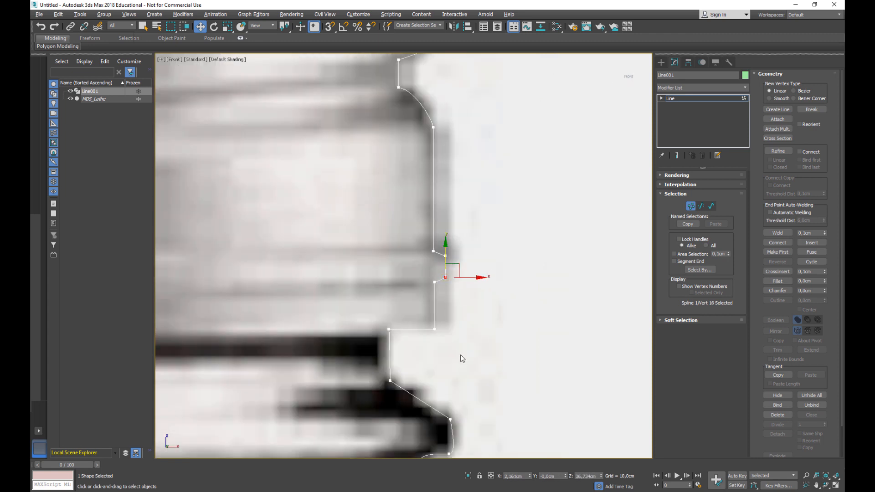
Adjust the lower Bezier handle of the vertex beneath the neck ring to straighten the neck line below it
{"action": "middle_click_drag", "start_coordinate": [481, 374], "coordinate": [485, 240]}
{"action": "scroll", "coordinate": [453, 272], "scroll_direction": "up", "scroll_amount": 5}
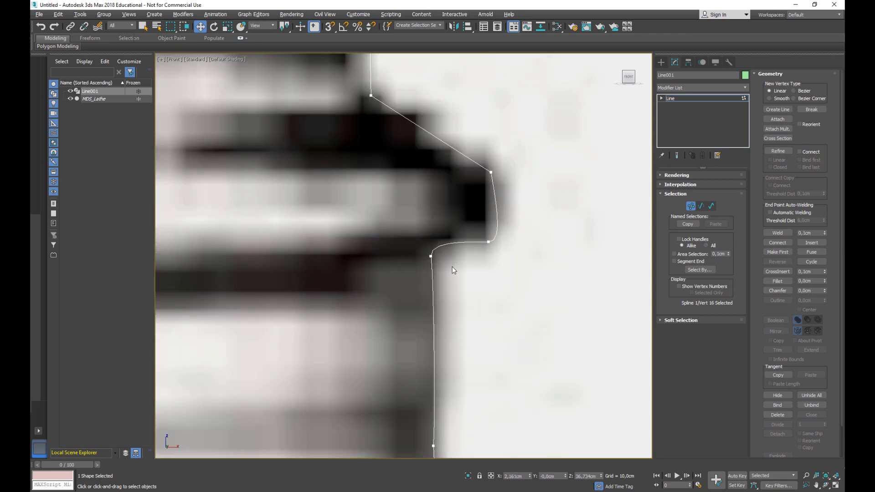
{"action": "left_click", "coordinate": [430, 256]}
{"action": "left_click_drag", "start_coordinate": [434, 273], "coordinate": [432, 279]}
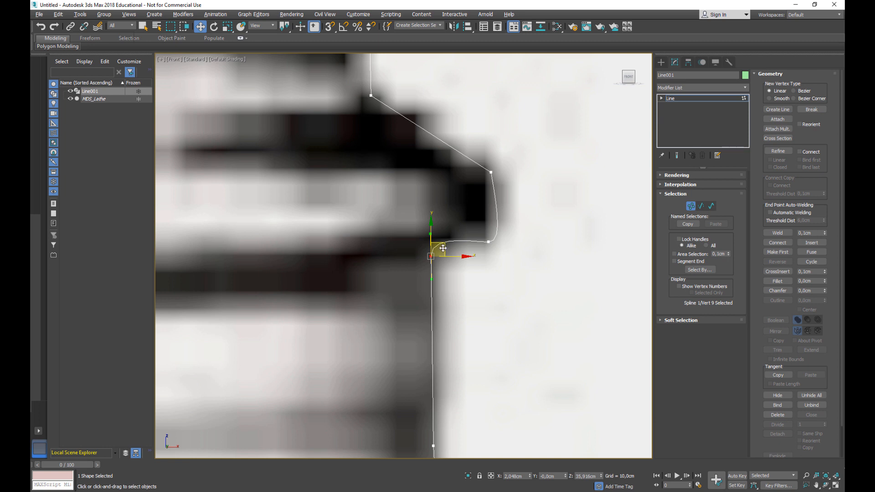
Convert the neck ring's lower outer vertex to Bezier Corner and point its outgoing handle straight up
{"action": "middle_click_drag", "start_coordinate": [476, 358], "coordinate": [455, 314]}
{"action": "left_click_drag", "start_coordinate": [461, 190], "coordinate": [500, 235]}
{"action": "left_click_drag", "start_coordinate": [480, 189], "coordinate": [477, 189]}
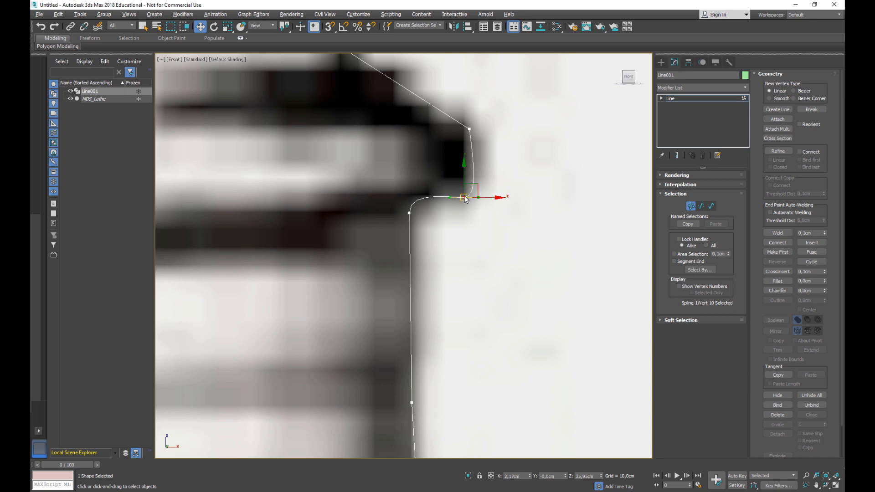
{"action": "right_click", "coordinate": [465, 199]}
{"action": "left_click", "coordinate": [421, 134]}
{"action": "scroll", "coordinate": [476, 209], "scroll_direction": "up", "scroll_amount": 3}
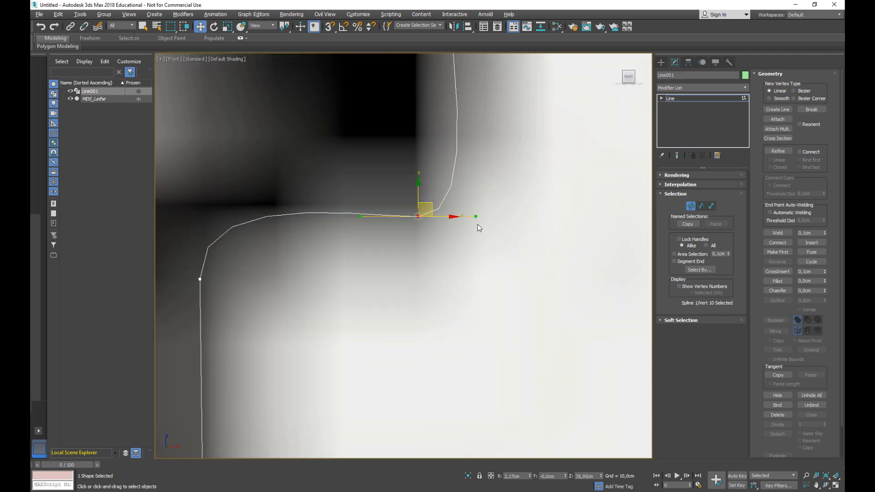
{"action": "left_click_drag", "start_coordinate": [476, 218], "coordinate": [418, 148]}
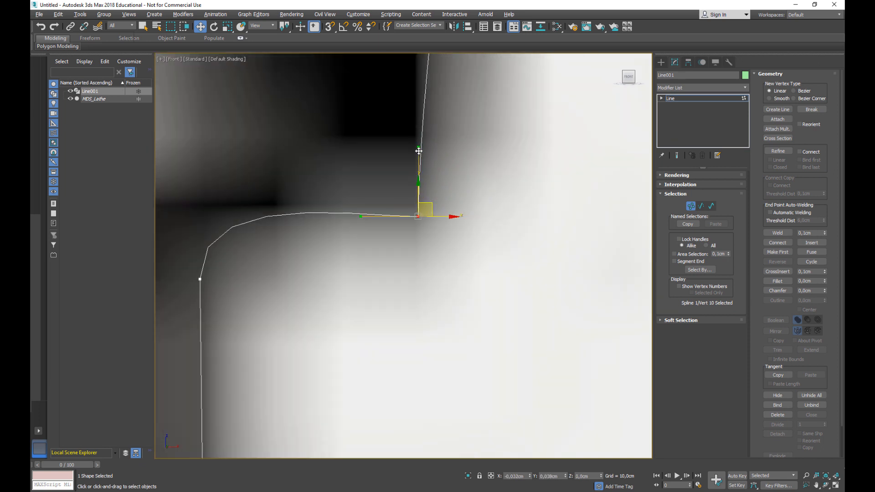
Move the neck ring's upper outer vertex inward to about X 2.17 cm, directly above the lower outer vertex
{"action": "scroll", "coordinate": [419, 173], "scroll_direction": "down", "scroll_amount": 5}
{"action": "left_click", "coordinate": [421, 112]}
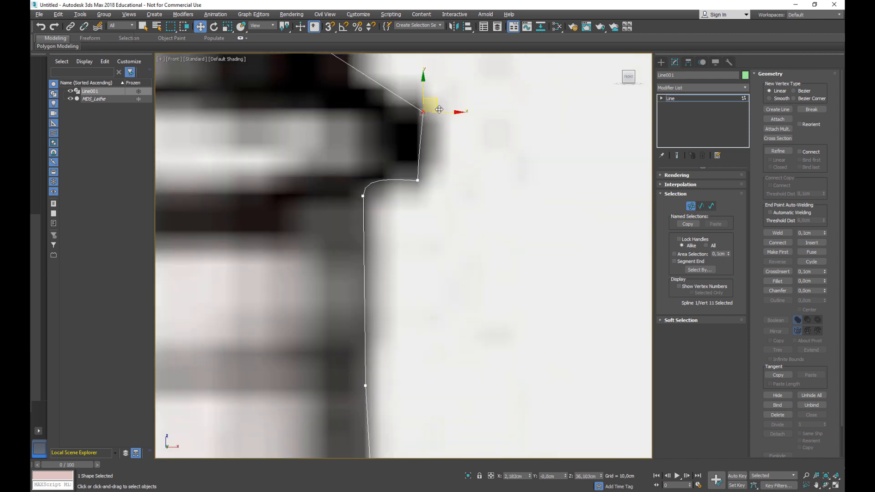
{"action": "left_click_drag", "start_coordinate": [436, 115], "coordinate": [437, 114]}
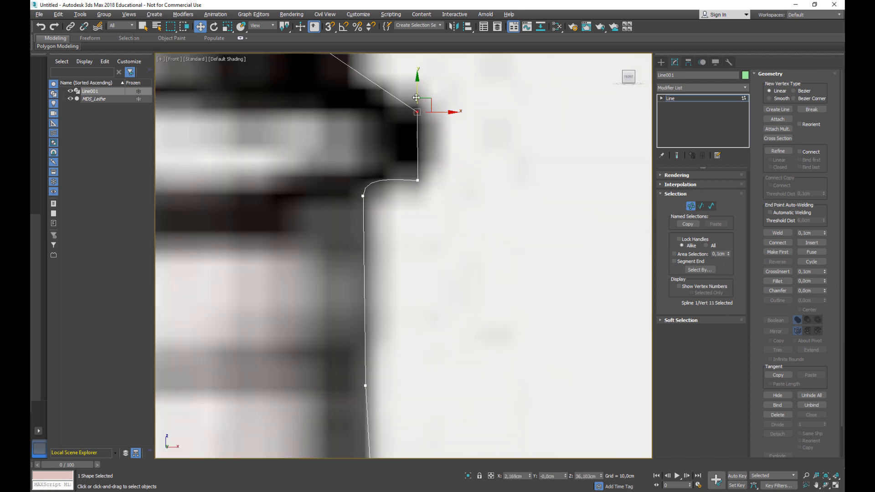
Move the vertex at the base of the neck outward by about 0.06 cm
{"action": "scroll", "coordinate": [478, 281], "scroll_direction": "down", "scroll_amount": 6}
{"action": "middle_click_drag", "start_coordinate": [485, 342], "coordinate": [471, 170]}
{"action": "scroll", "coordinate": [482, 217], "scroll_direction": "down", "scroll_amount": 5}
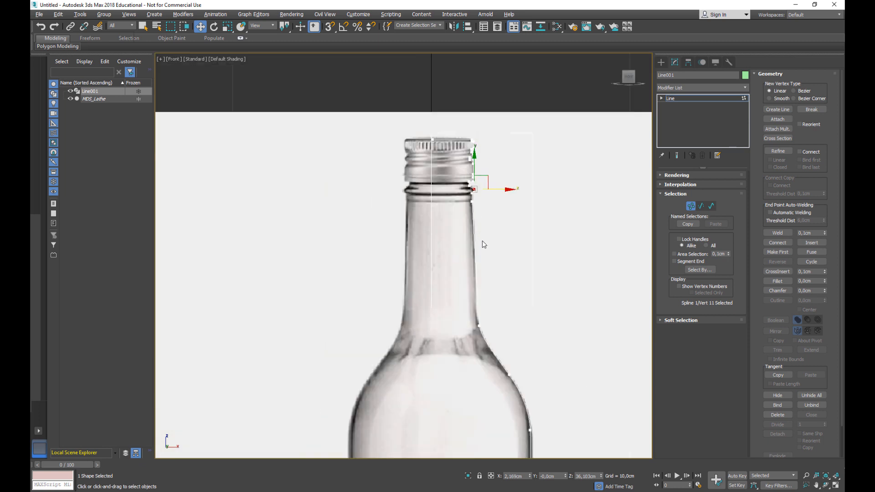
{"action": "middle_click_drag", "start_coordinate": [480, 244], "coordinate": [497, 293]}
{"action": "left_click_drag", "start_coordinate": [459, 319], "coordinate": [459, 318]}
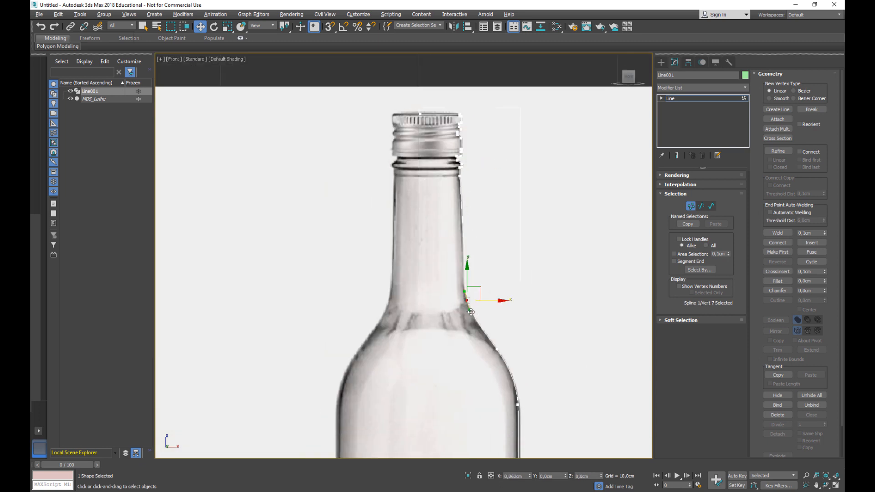
{"action": "middle_click_drag", "start_coordinate": [539, 378], "coordinate": [520, 181]}
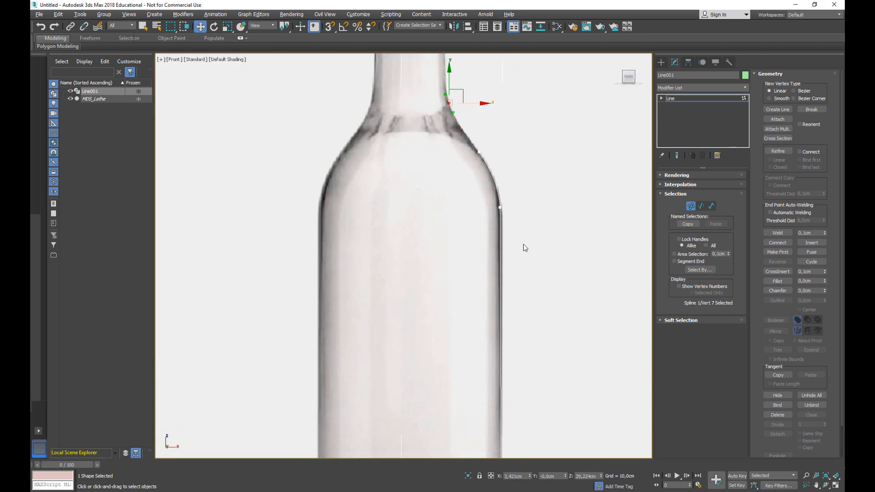
Hide the MDS_Lathe reference and clear the vertex selection on the bottle profile
{"action": "scroll", "coordinate": [521, 266], "scroll_direction": "down", "scroll_amount": 3}
{"action": "middle_click_drag", "start_coordinate": [534, 395], "coordinate": [508, 374]}
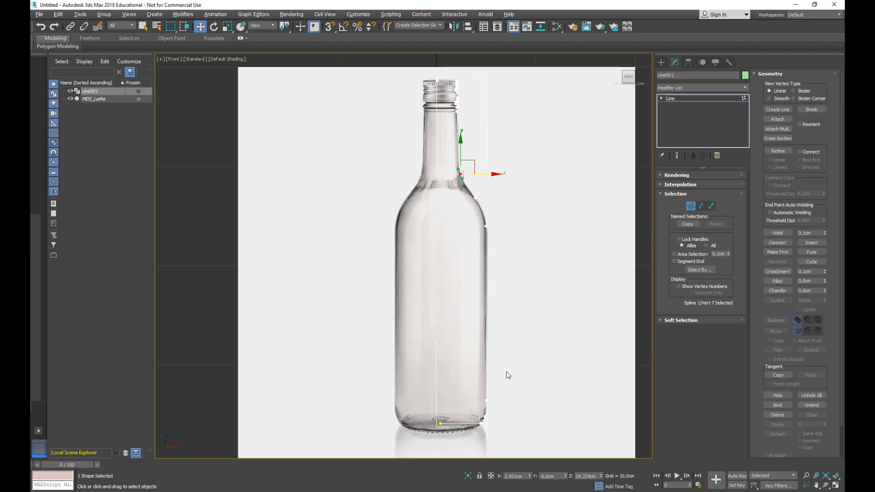
{"action": "left_click", "coordinate": [70, 99]}
{"action": "left_click", "coordinate": [543, 217]}
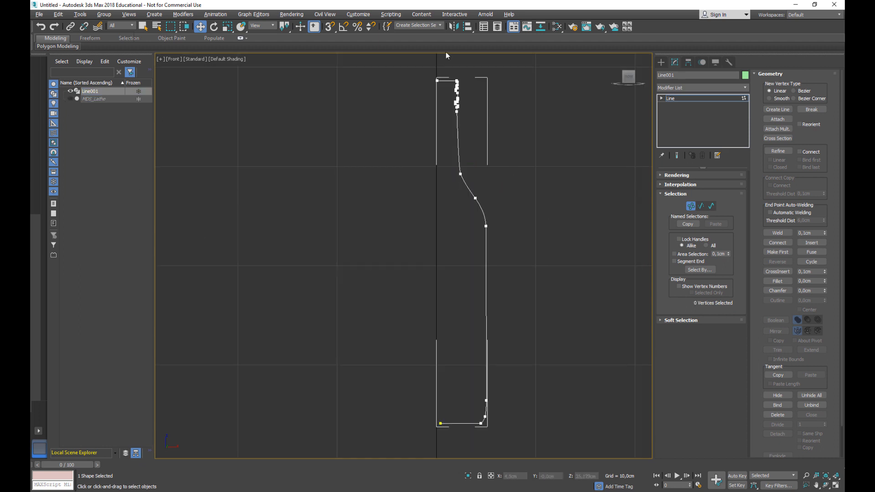
Check the X positions of the profile's top and bottom end vertices one after the other
{"action": "middle_click_drag", "start_coordinate": [512, 303], "coordinate": [474, 297]}
{"action": "left_click_drag", "start_coordinate": [393, 73], "coordinate": [411, 115]}
{"action": "left_click_drag", "start_coordinate": [406, 412], "coordinate": [413, 439]}
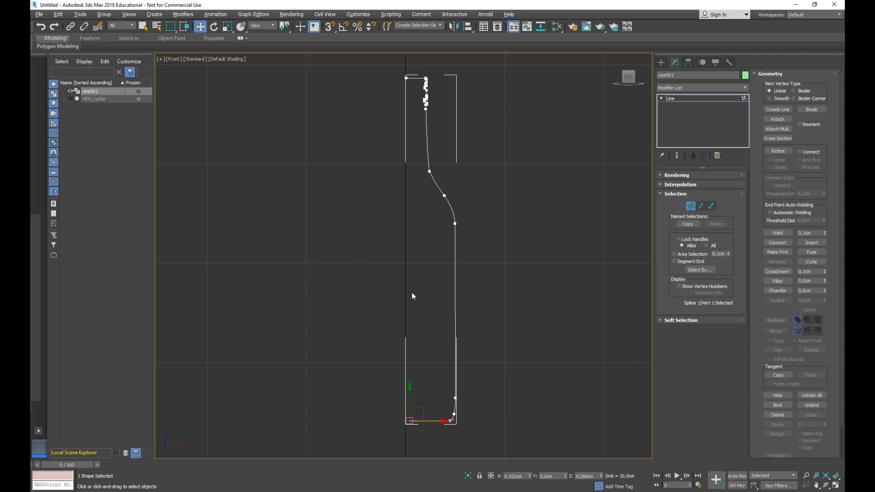
Hide the grid and the selection brackets around the spline in the Front view
{"action": "key", "text": "g"}
{"action": "left_click", "coordinate": [568, 431]}
{"action": "key", "text": "j"}
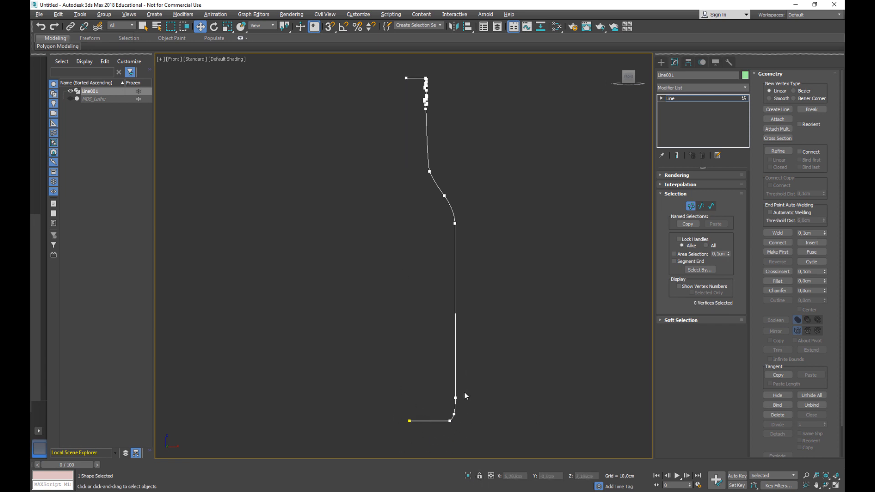
{"action": "key", "text": "j"}
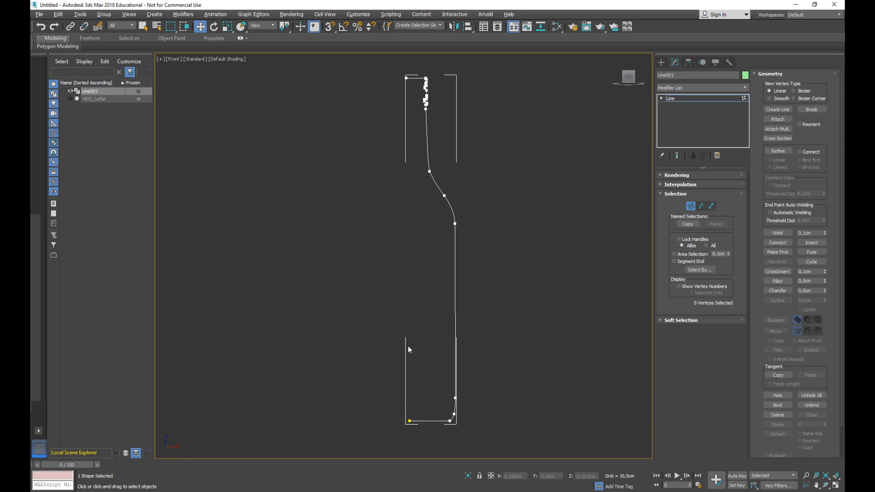
{"action": "key", "text": "j"}
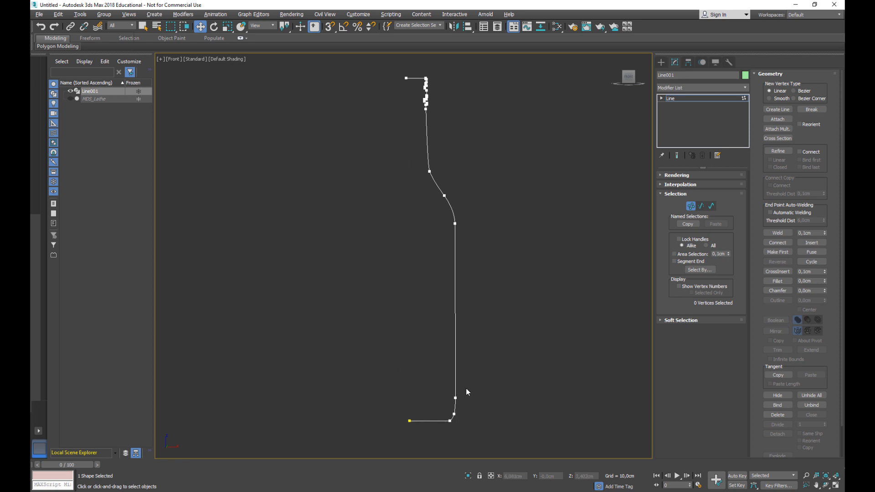
Align the profile's bottom end vertex with the top end vertex by setting its X position to 0,056 cm
{"action": "mouse_move", "coordinate": [392, 401]}
{"action": "left_mouse_down"}
{"action": "mouse_move", "coordinate": [416, 426]}
{"action": "mouse_move", "coordinate": [447, 419]}
{"action": "mouse_move", "coordinate": [437, 423]}
{"action": "left_mouse_up"}
{"action": "left_click_drag", "start_coordinate": [398, 68], "coordinate": [423, 89]}
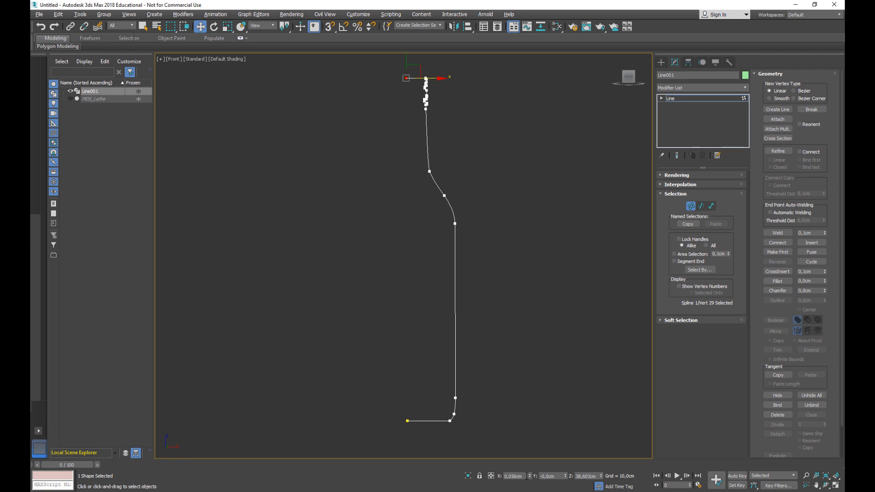
{"action": "left_click_drag", "start_coordinate": [527, 476], "coordinate": [502, 476]}
{"action": "left_click_drag", "start_coordinate": [393, 391], "coordinate": [412, 442]}
{"action": "double_click", "coordinate": [527, 477]}
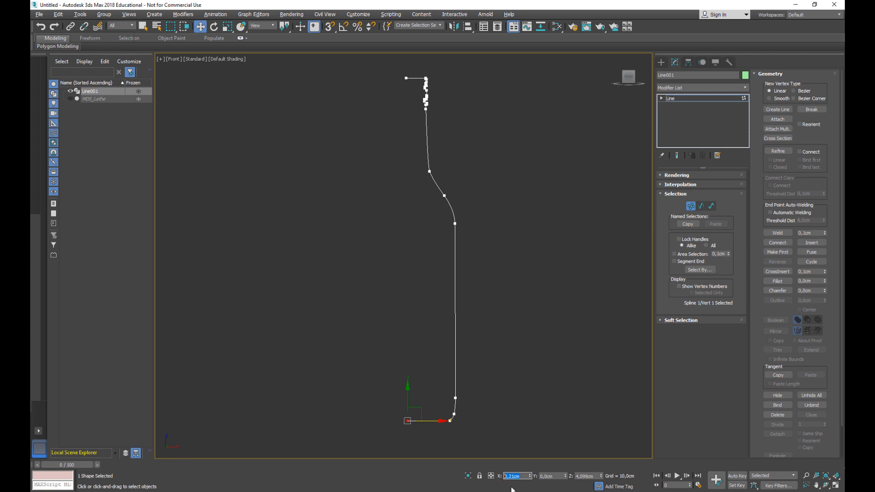
{"action": "type", "text": "0,056cm"}
{"action": "key", "text": "Return"}
Leave vertex editing and apply a Lathe modifier to the whole Line001 spline
{"action": "left_click", "coordinate": [695, 208]}
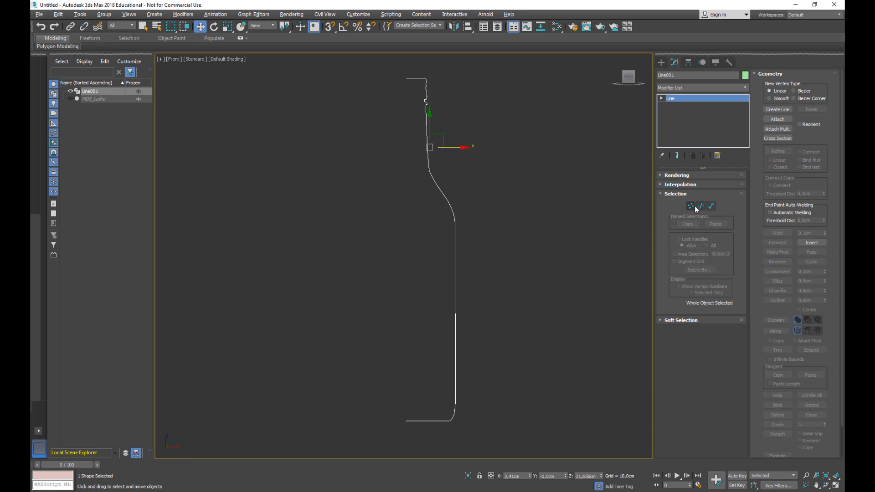
{"action": "left_click", "coordinate": [688, 87]}
{"action": "key", "text": "l"}
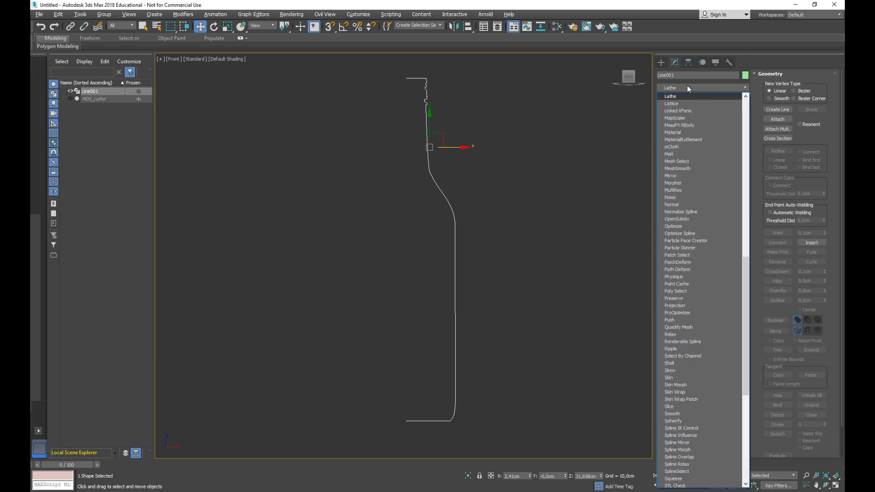
{"action": "key", "text": "Return"}
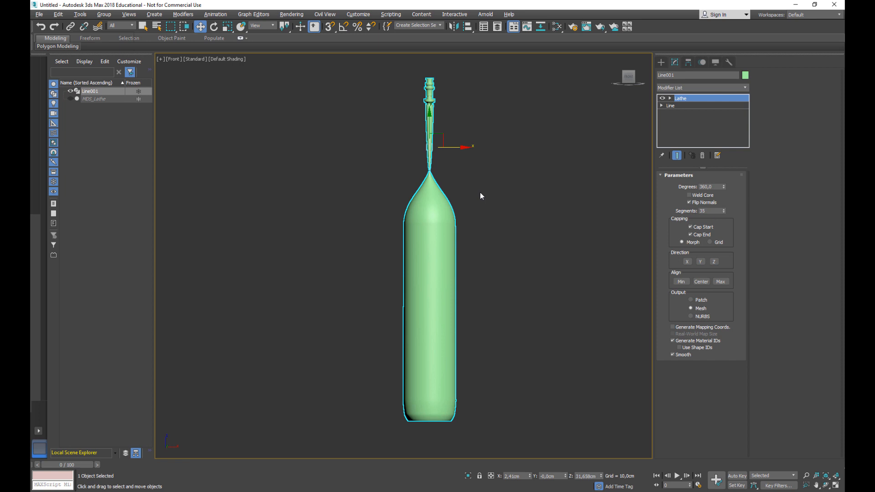
Set the X position of the Lathe modifier's axis to 0,056 cm so it matches the profile's end vertices
{"action": "left_click", "coordinate": [670, 99]}
{"action": "left_click", "coordinate": [683, 106]}
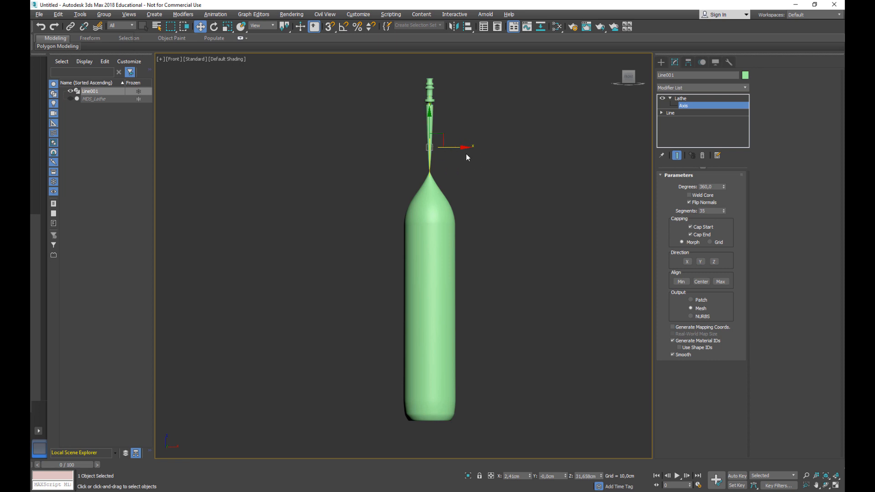
{"action": "double_click", "coordinate": [517, 475]}
{"action": "type", "text": "0,056"}
{"action": "key", "text": "Return"}
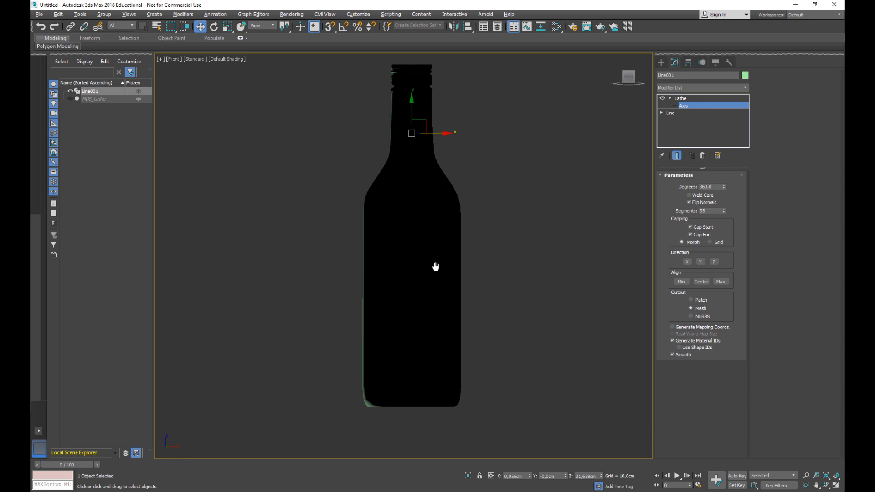
Render a test image of the lathed bottle from the Perspective view and close the render window
{"action": "key", "text": "p"}
{"action": "middle_click_drag", "start_coordinate": [343, 267], "coordinate": [372, 251], "text": "alt"}
{"action": "scroll", "coordinate": [401, 224], "scroll_direction": "up", "scroll_amount": 5}
{"action": "middle_click_drag", "start_coordinate": [401, 224], "coordinate": [420, 270]}
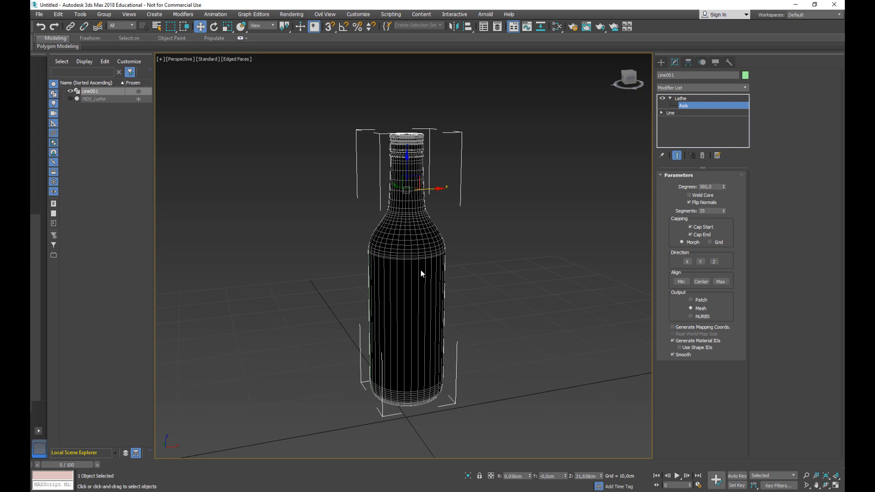
{"action": "key", "text": "shift+q"}
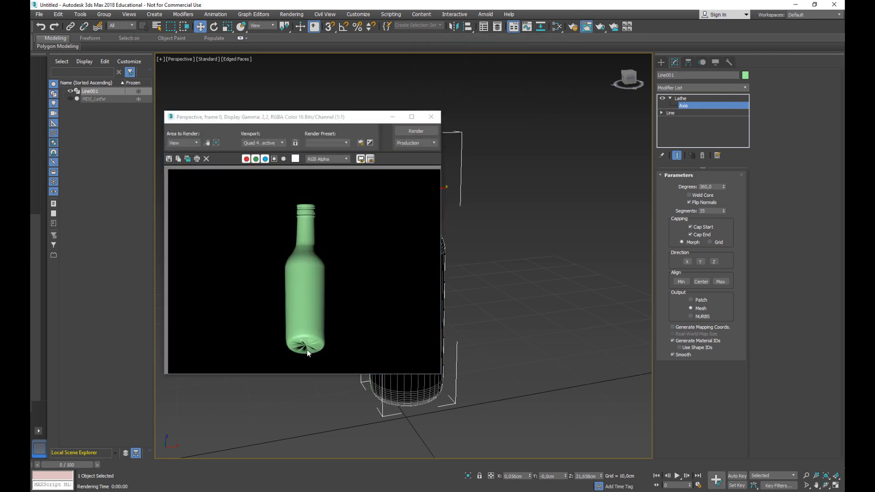
{"action": "left_click", "coordinate": [432, 117]}
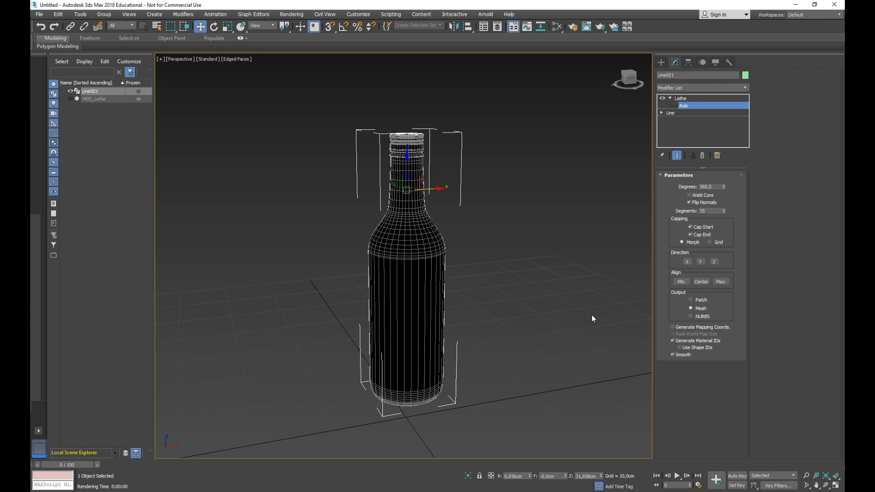
Turn off Flip Normals for the Lathe modifier
{"action": "left_click", "coordinate": [705, 204]}
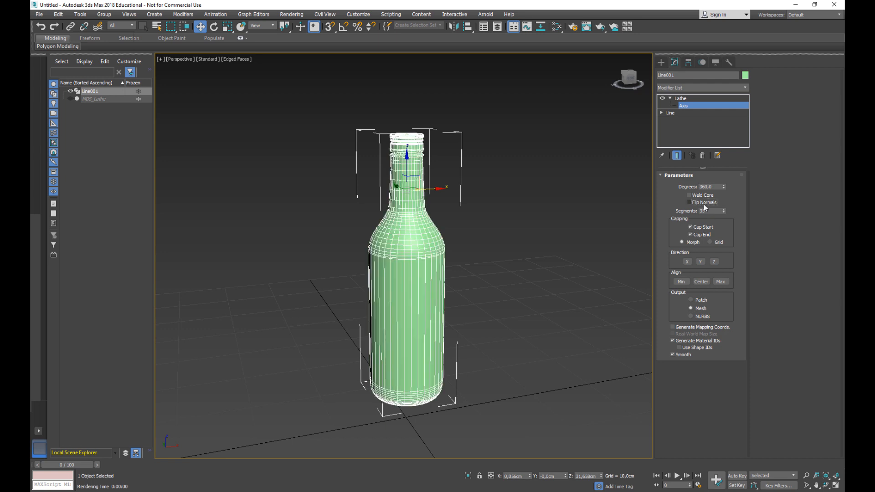
{"action": "left_click", "coordinate": [705, 204]}
{"action": "left_click", "coordinate": [703, 204]}
Inspect the bottle's base and cap centre, and turn on Weld Core for the Lathe modifier
{"action": "middle_click_drag", "start_coordinate": [406, 352], "coordinate": [414, 273], "text": "alt"}
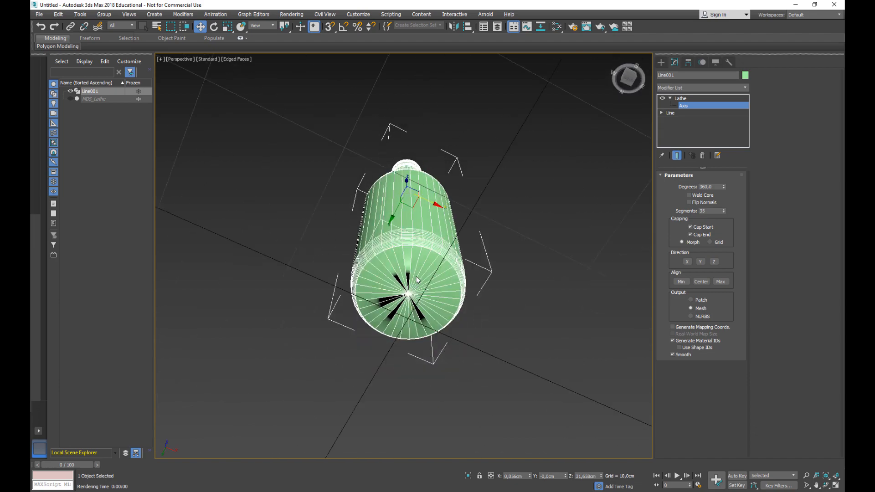
{"action": "middle_click_drag", "start_coordinate": [419, 237], "coordinate": [418, 338], "text": "alt"}
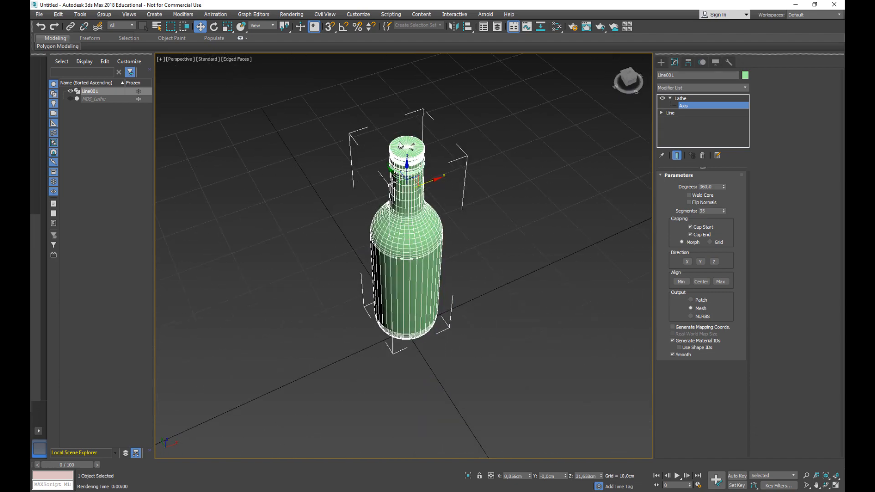
{"action": "middle_click_drag", "start_coordinate": [399, 144], "coordinate": [406, 204]}
{"action": "scroll", "coordinate": [405, 212], "scroll_direction": "up", "scroll_amount": 5}
{"action": "scroll", "coordinate": [449, 181], "scroll_direction": "up", "scroll_amount": 10}
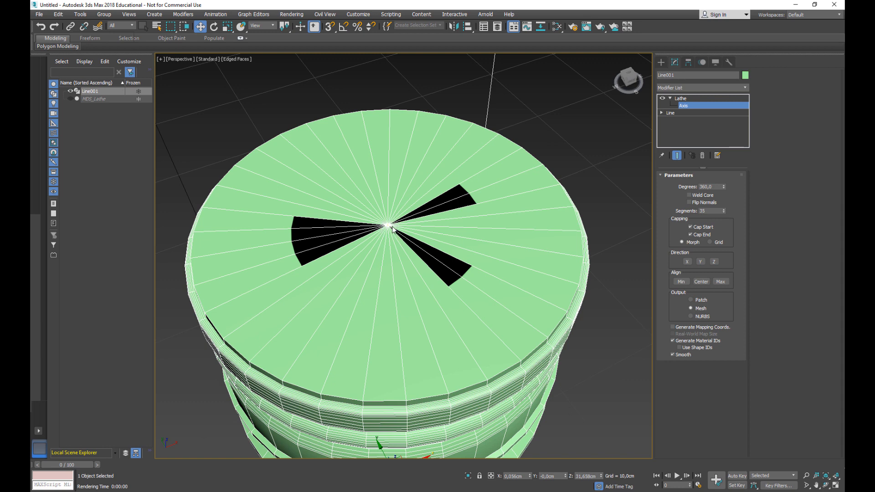
{"action": "left_click", "coordinate": [703, 195]}
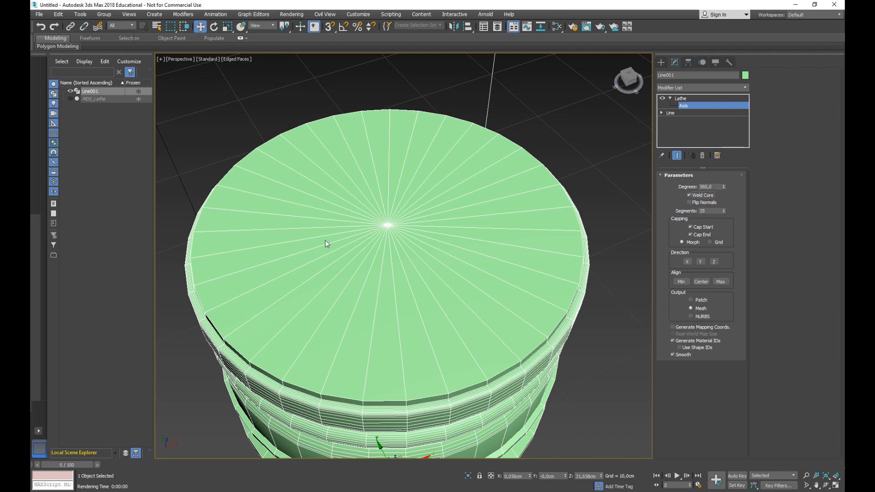
Examine the lathed mesh around the bottle, from the cap down to the underside of the base
{"action": "middle_click_drag", "start_coordinate": [389, 308], "coordinate": [399, 229]}
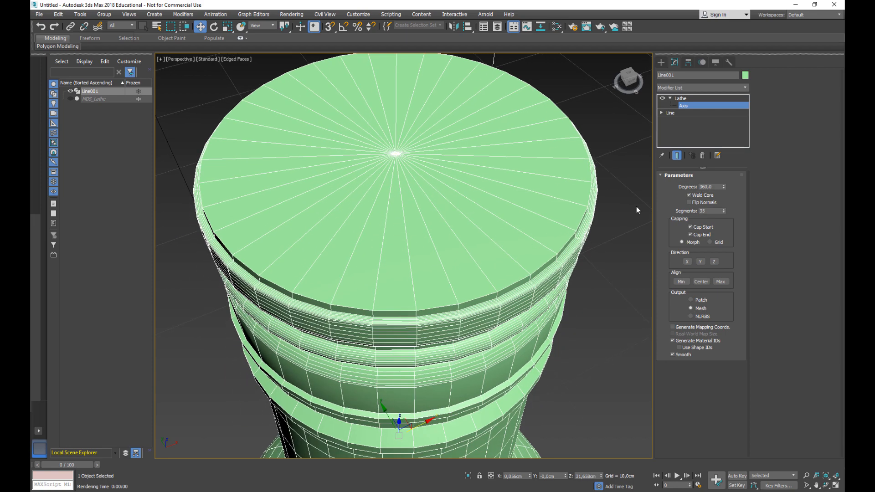
{"action": "scroll", "coordinate": [452, 280], "scroll_direction": "down", "scroll_amount": 5}
{"action": "middle_click_drag", "start_coordinate": [427, 398], "coordinate": [394, 223]}
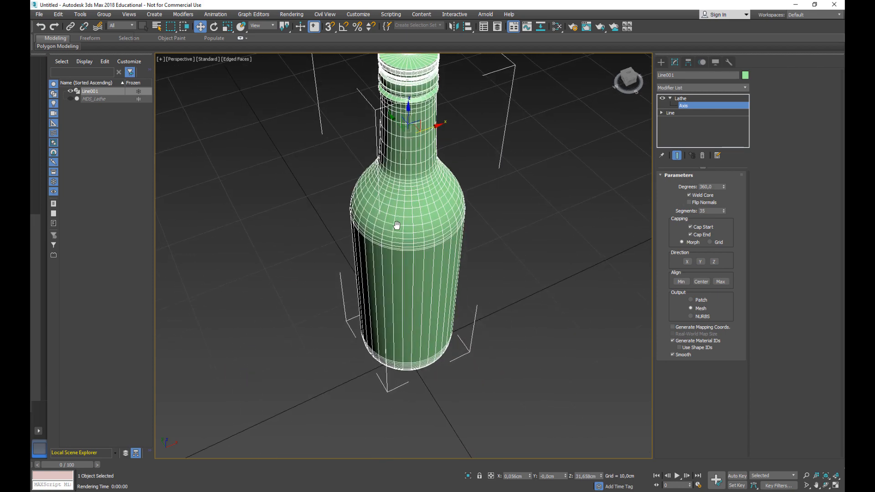
{"action": "middle_click_drag", "start_coordinate": [396, 303], "coordinate": [381, 315], "text": "alt"}
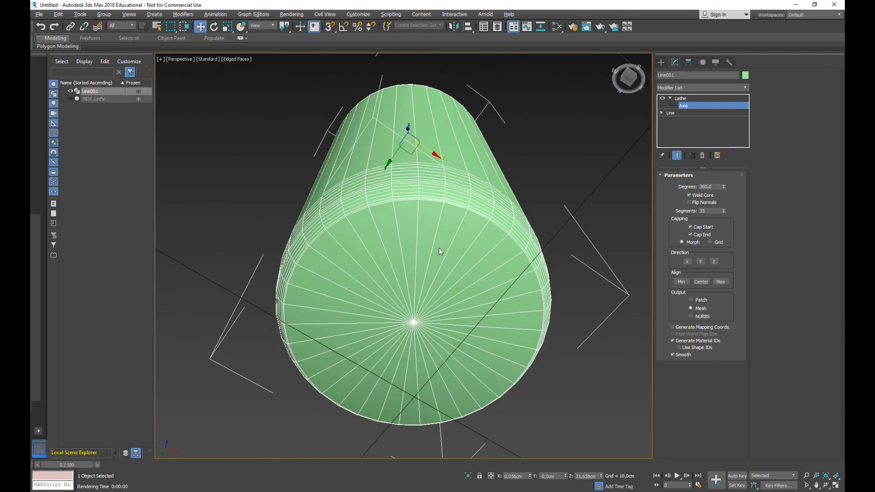
{"action": "middle_click_drag", "start_coordinate": [439, 247], "coordinate": [432, 304], "text": "alt"}
{"action": "scroll", "coordinate": [432, 304], "scroll_direction": "down", "scroll_amount": 5}
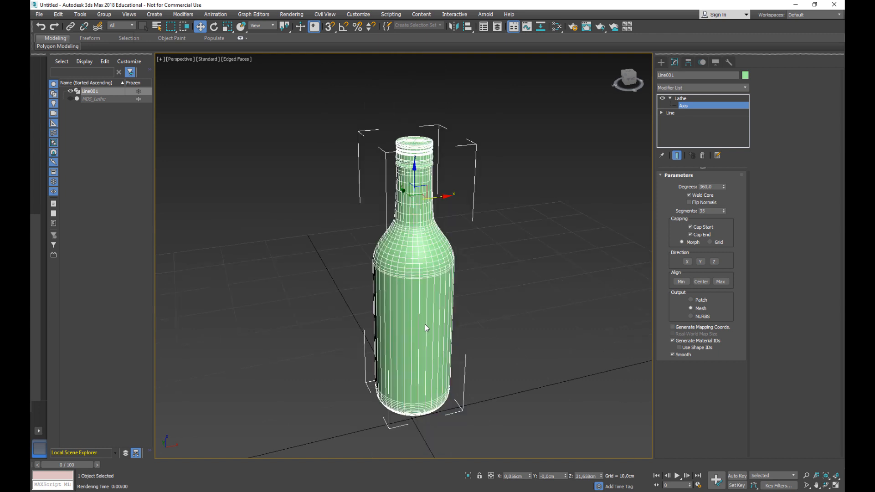
{"action": "scroll", "coordinate": [424, 312], "scroll_direction": "up", "scroll_amount": 1}
{"action": "scroll", "coordinate": [421, 309], "scroll_direction": "up", "scroll_amount": 1}
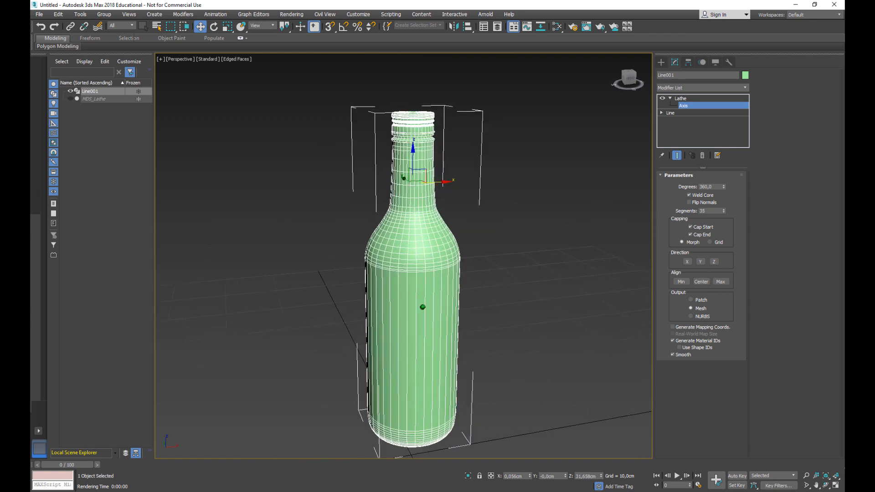
Try 16 segments for the Lathe modifier and settle on 24
{"action": "left_click_drag", "start_coordinate": [719, 210], "coordinate": [695, 211]}
{"action": "type", "text": "16"}
{"action": "key", "text": "Return"}
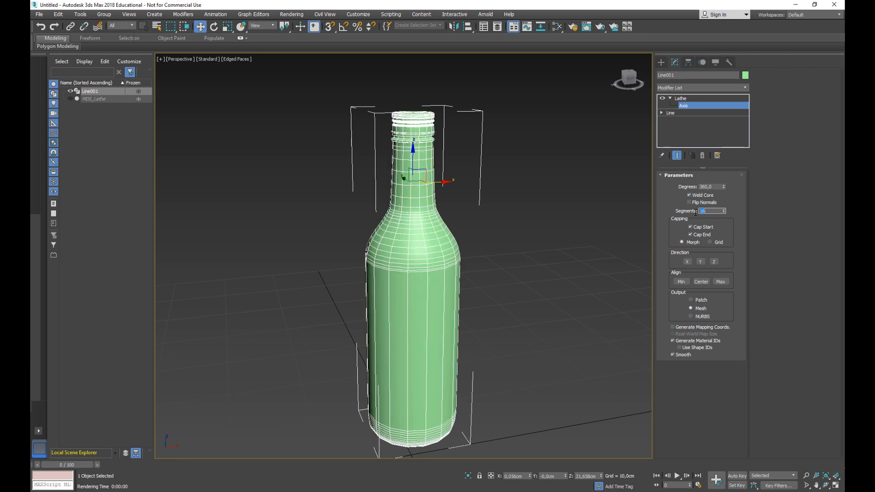
{"action": "type", "text": "24"}
{"action": "key", "text": "Return"}
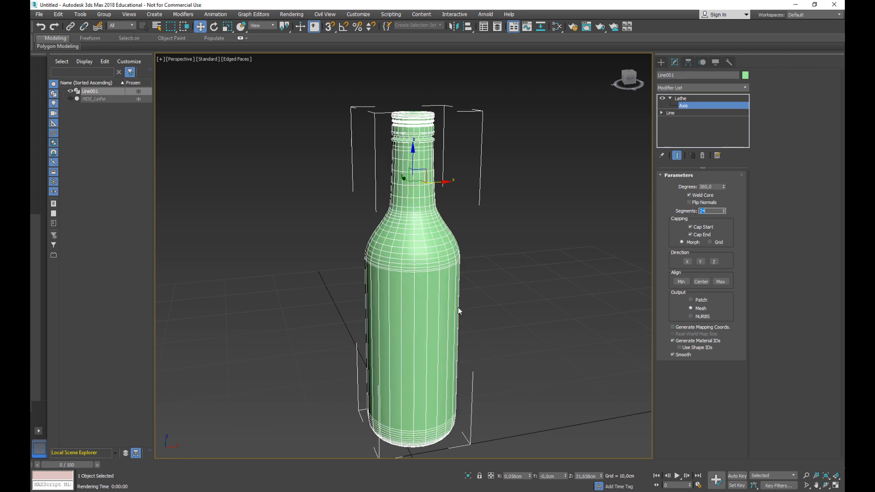
Render the bottle again from the Perspective view, close the render and return to the Front view
{"action": "middle_click_drag", "start_coordinate": [469, 334], "coordinate": [465, 316]}
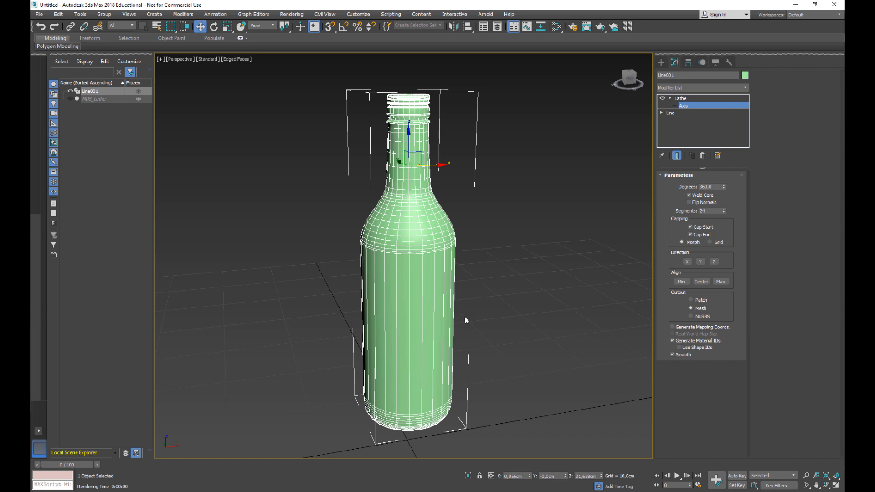
{"action": "key", "text": "shift+q"}
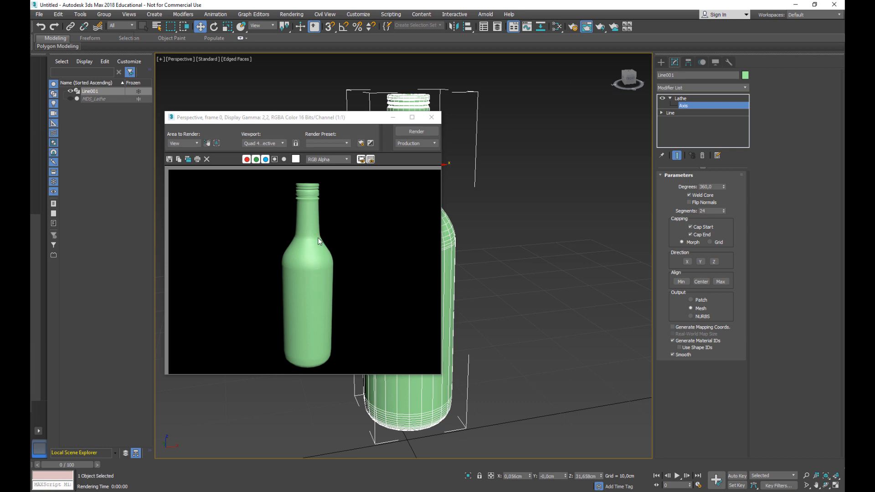
{"action": "left_click", "coordinate": [431, 118]}
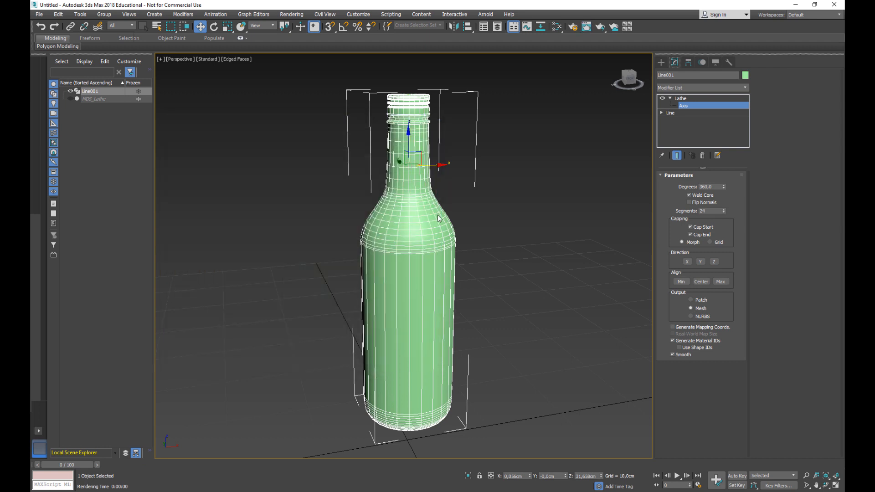
{"action": "key", "text": "f"}
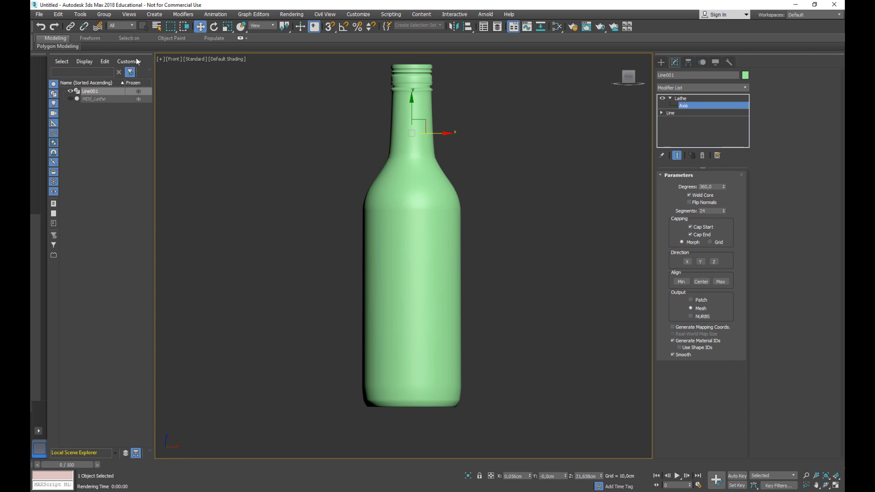
Switch to wireframe and select the profile line's vertex where the shoulder meets the straight body, with the lathed end result shown
{"action": "key", "text": "F3"}
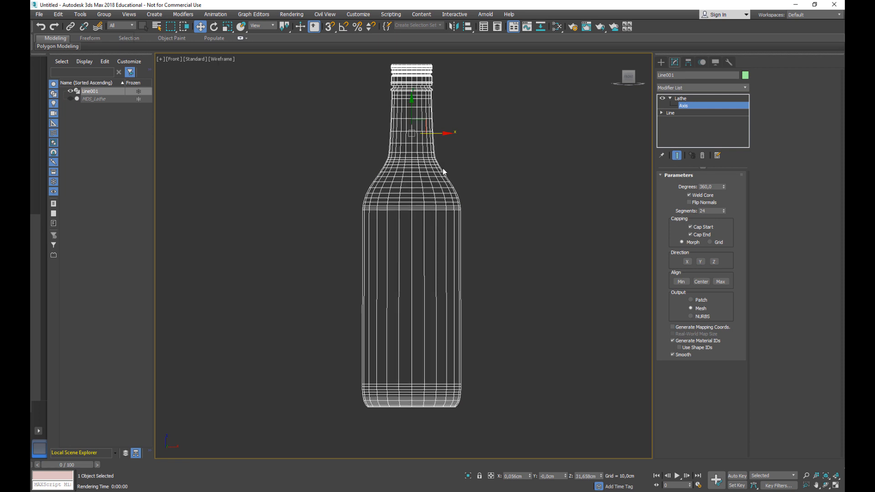
{"action": "scroll", "coordinate": [442, 168], "scroll_direction": "up", "scroll_amount": 4}
{"action": "left_click", "coordinate": [661, 113]}
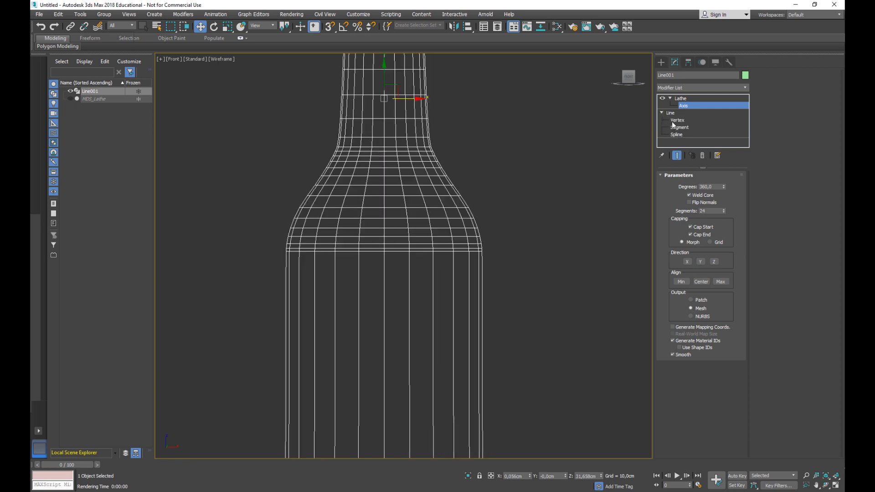
{"action": "left_click", "coordinate": [674, 120]}
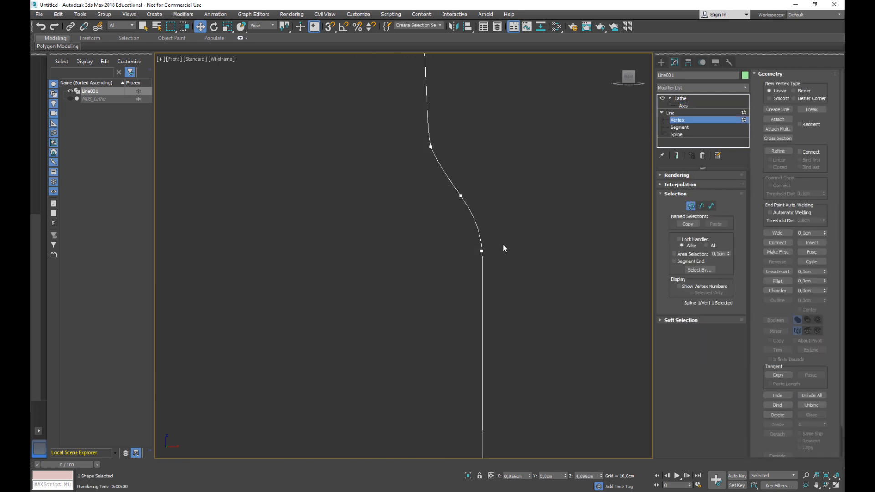
{"action": "left_click_drag", "start_coordinate": [470, 273], "coordinate": [470, 273]}
{"action": "scroll", "coordinate": [486, 253], "scroll_direction": "up", "scroll_amount": 6}
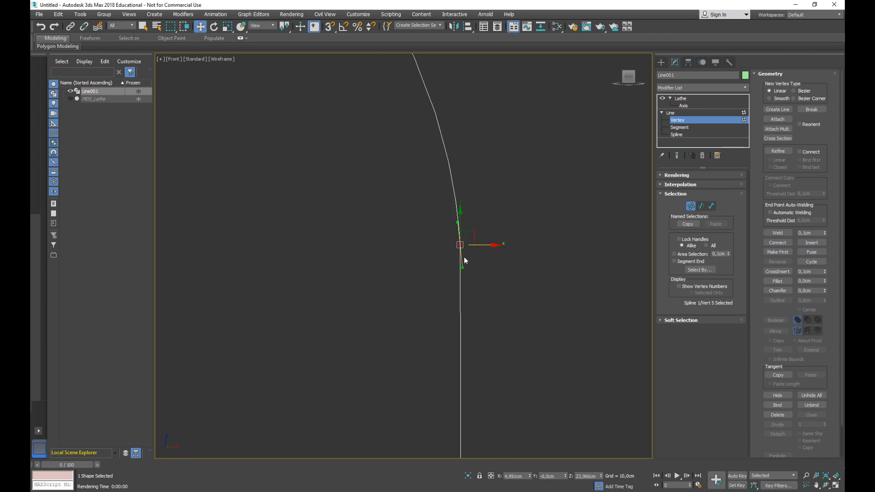
{"action": "left_click", "coordinate": [677, 155]}
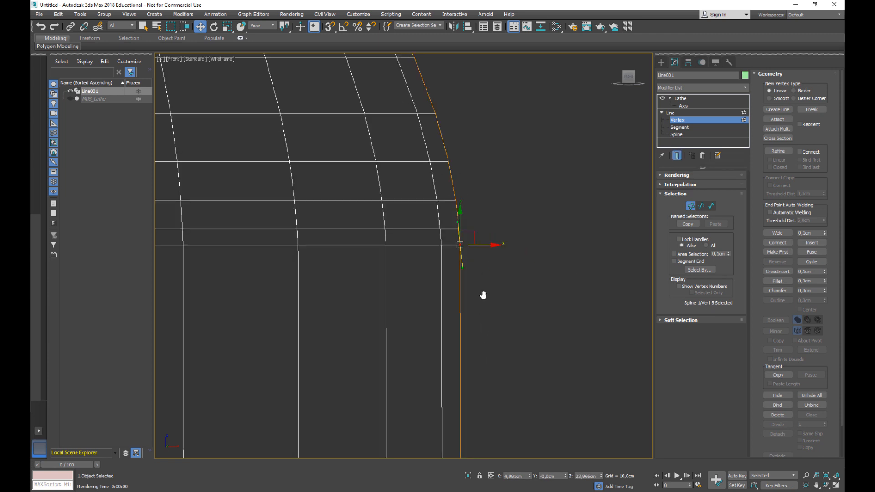
Lengthen the selected vertex's Bezier handle down along the body to soften the transition from shoulder to body
{"action": "middle_click_drag", "start_coordinate": [476, 290], "coordinate": [488, 277]}
{"action": "scroll", "coordinate": [489, 275], "scroll_direction": "down", "scroll_amount": 5}
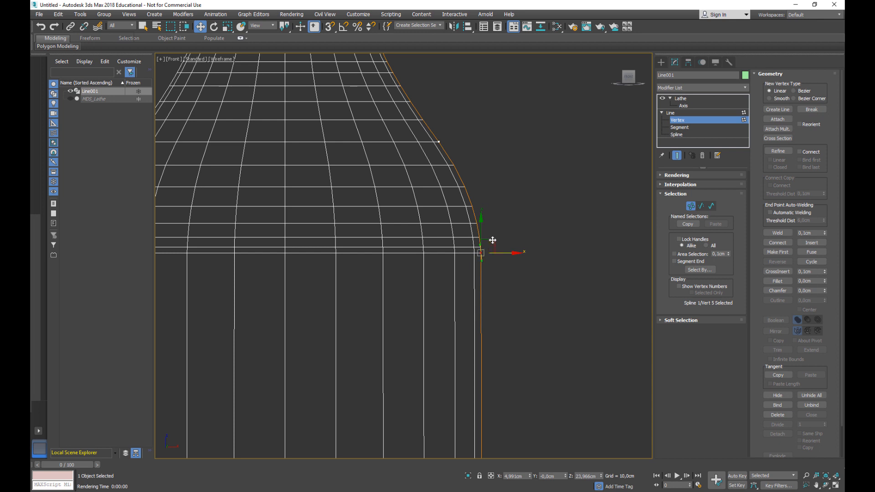
{"action": "left_click_drag", "start_coordinate": [483, 256], "coordinate": [480, 293]}
{"action": "scroll", "coordinate": [470, 245], "scroll_direction": "down", "scroll_amount": 4}
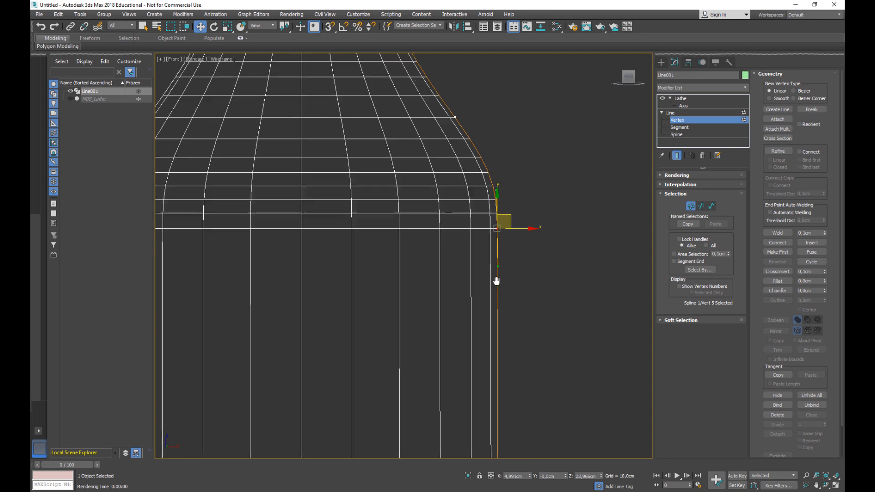
{"action": "middle_click_drag", "start_coordinate": [465, 338], "coordinate": [469, 316]}
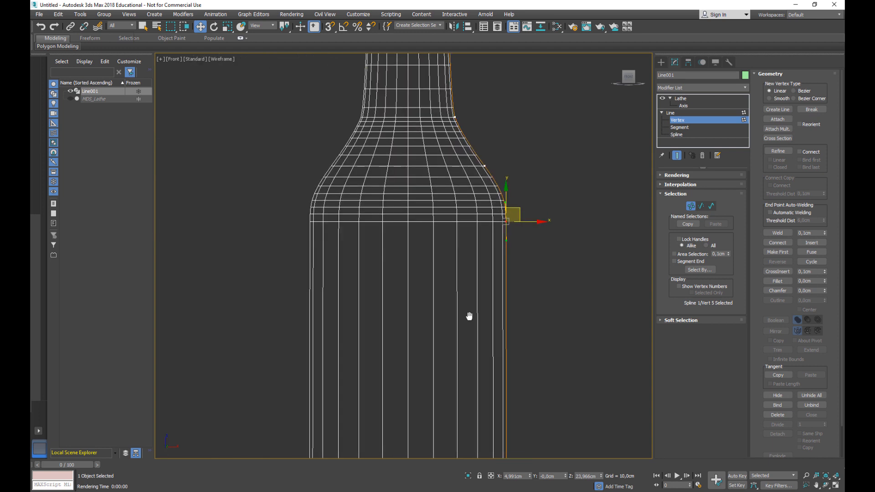
Switch to shaded display and extend the Bezier handle of the vertex at the neck's base to smooth the neck-to-shoulder curve
{"action": "key", "text": "F3"}
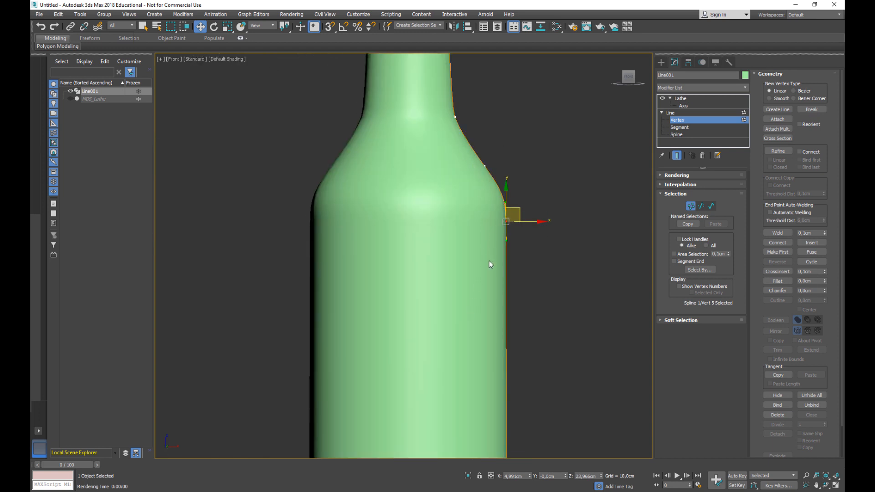
{"action": "middle_click_drag", "start_coordinate": [450, 144], "coordinate": [445, 209]}
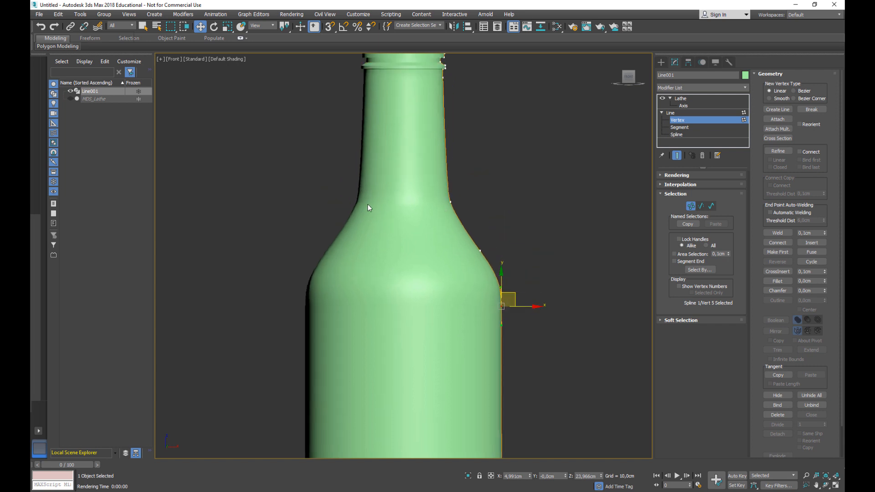
{"action": "left_click", "coordinate": [450, 202]}
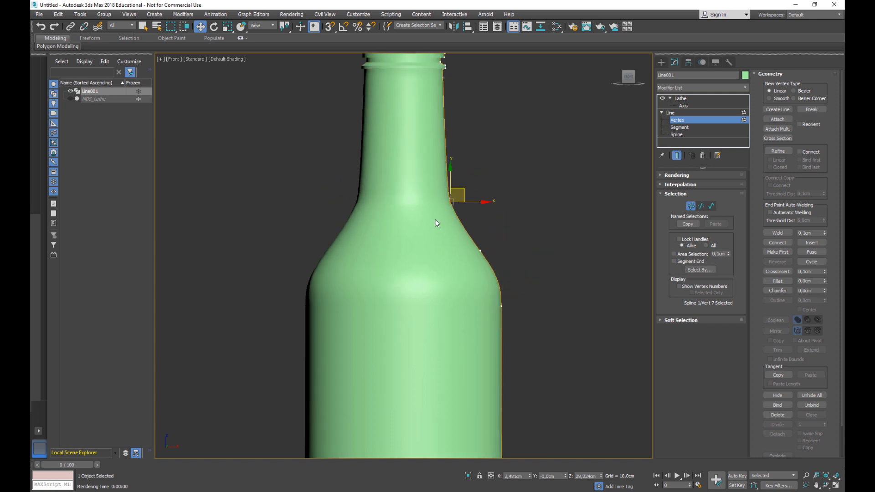
{"action": "left_click_drag", "start_coordinate": [457, 217], "coordinate": [460, 223]}
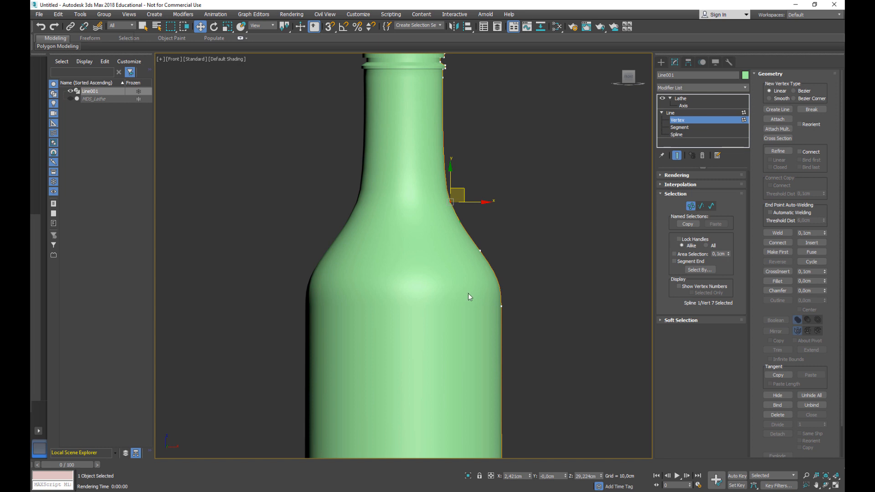
Try adding an extra vertex with Refine just above the neck's base in wireframe, and return to shaded display
{"action": "key", "text": "F3"}
{"action": "left_click", "coordinate": [777, 151]}
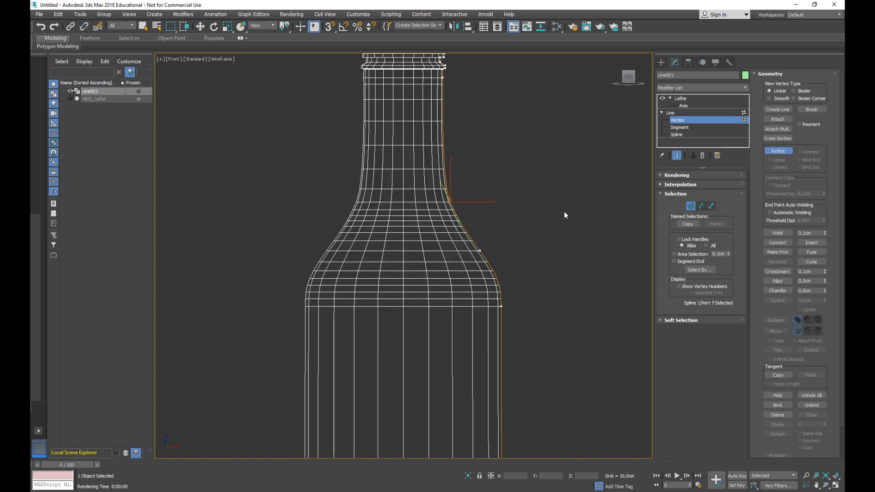
{"action": "left_click", "coordinate": [447, 186]}
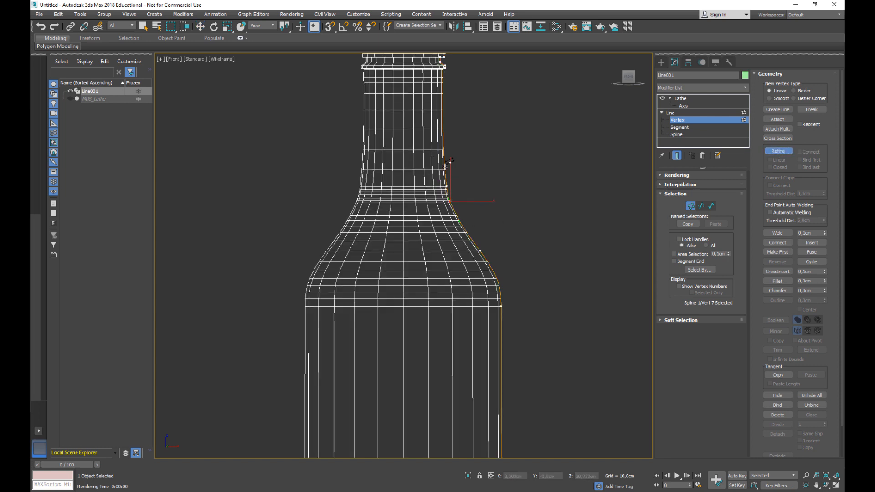
{"action": "key", "text": "F3"}
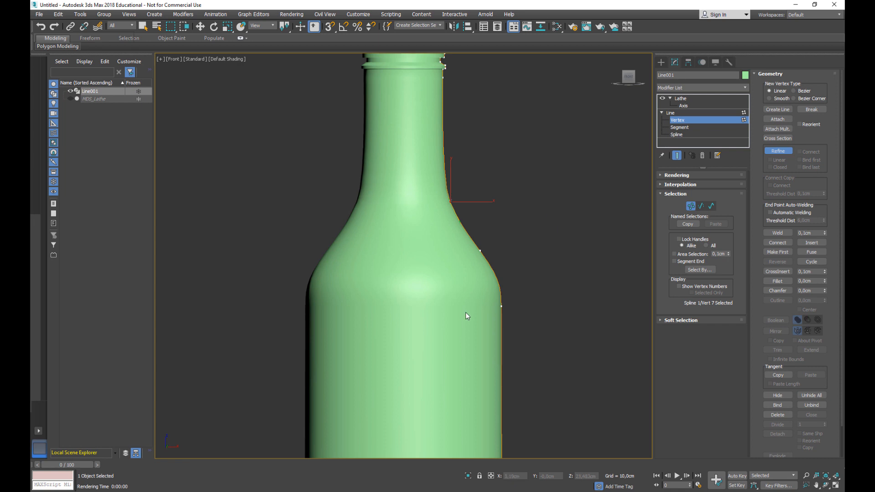
Leave vertex editing, return to the Lathe level and clone the bottle as one Copy along X, at about X 20 cm
{"action": "scroll", "coordinate": [453, 316], "scroll_direction": "down", "scroll_amount": 10}
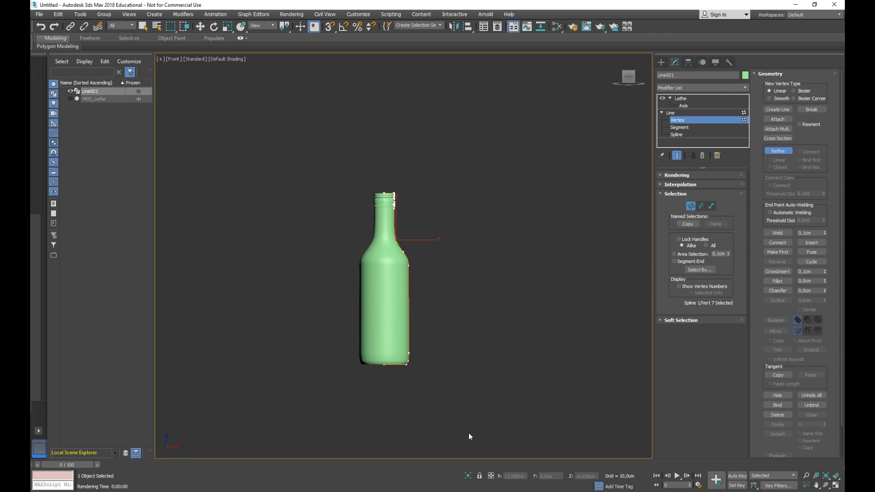
{"action": "left_click", "coordinate": [691, 206]}
{"action": "key", "text": "w"}
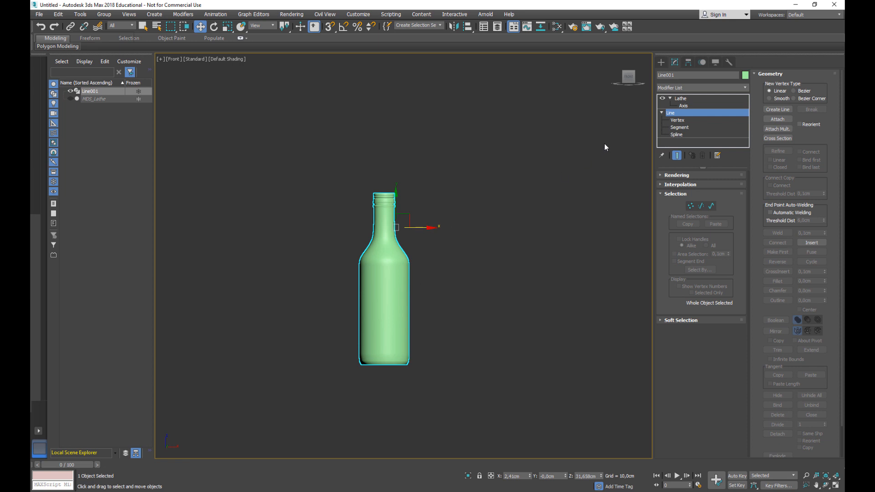
{"action": "left_click", "coordinate": [679, 100]}
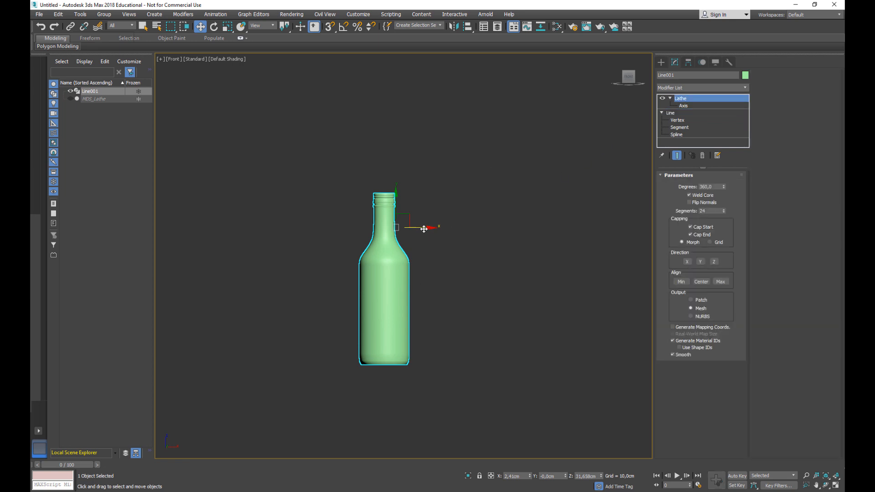
{"action": "left_click_drag", "start_coordinate": [424, 230], "coordinate": [511, 230], "text": "shift"}
{"action": "left_click", "coordinate": [435, 286]}
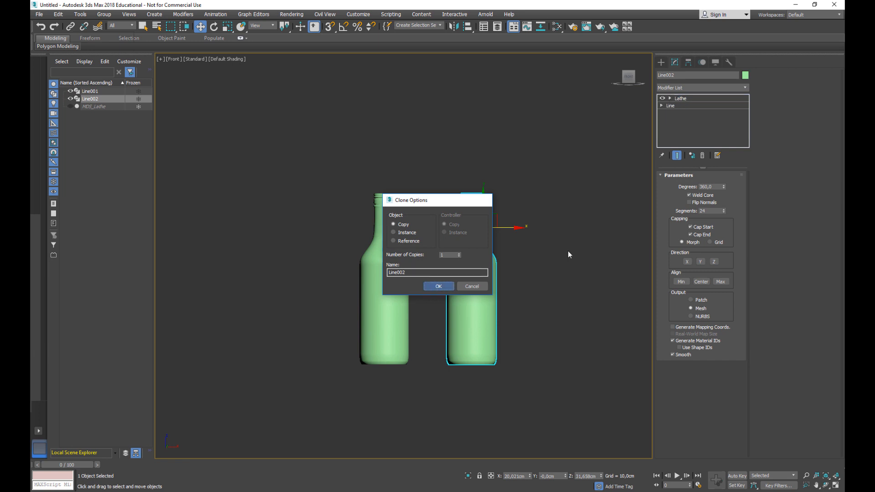
Shorten the copied bottle by lowering its profile vertices from the shoulder up, and shorten its neck by lowering the neck-top vertices
{"action": "left_click", "coordinate": [677, 112]}
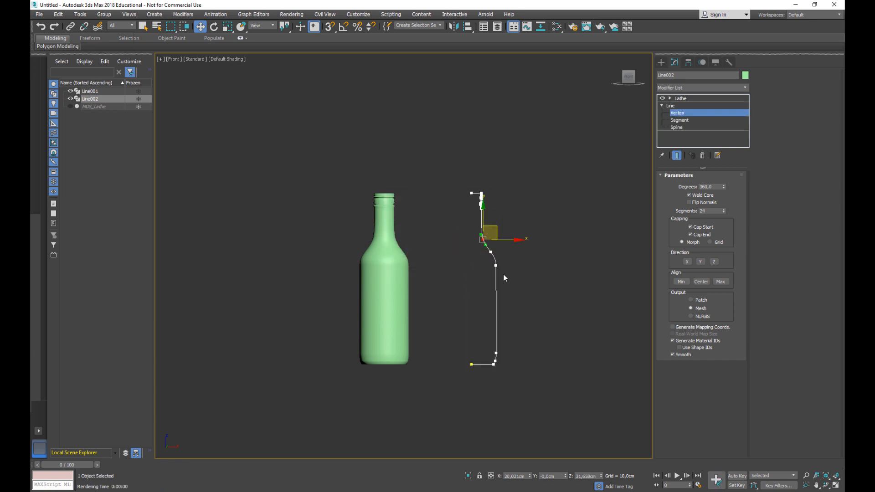
{"action": "middle_click_drag", "start_coordinate": [503, 275], "coordinate": [476, 272]}
{"action": "left_click_drag", "start_coordinate": [428, 142], "coordinate": [496, 313]}
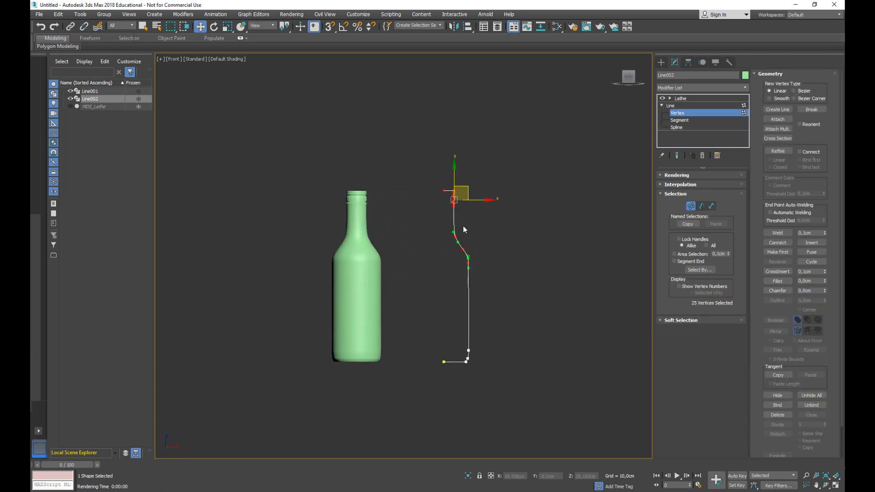
{"action": "left_click_drag", "start_coordinate": [455, 173], "coordinate": [455, 263]}
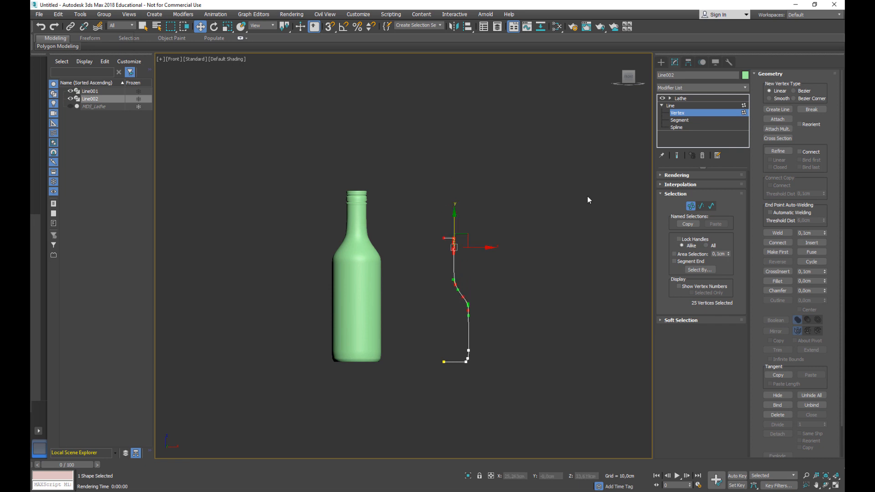
{"action": "left_click", "coordinate": [678, 156]}
{"action": "left_click_drag", "start_coordinate": [405, 216], "coordinate": [474, 270]}
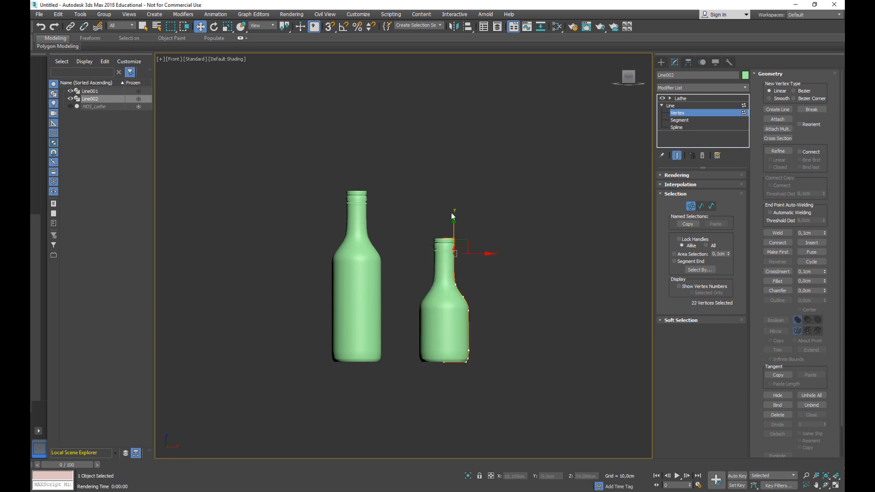
{"action": "left_click_drag", "start_coordinate": [454, 222], "coordinate": [454, 233]}
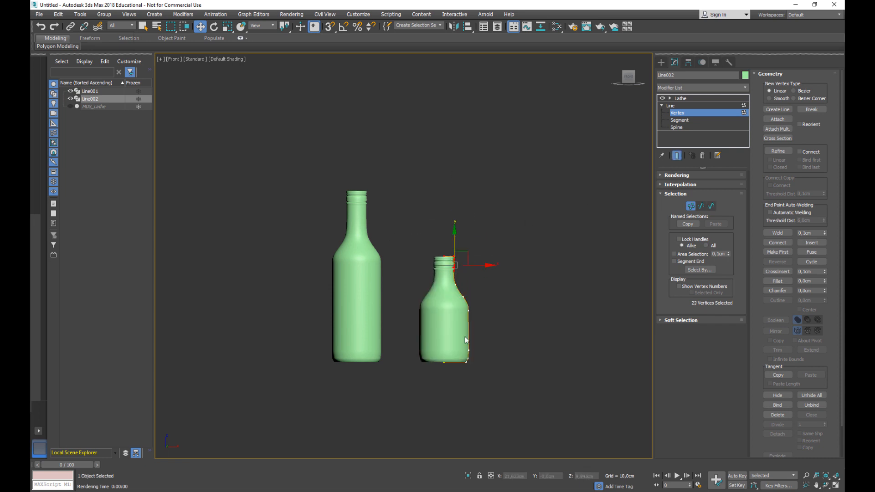
Widen the copied bottle's body by moving its outer profile vertices outward along X, and check both bottles from an angled view
{"action": "middle_click_drag", "start_coordinate": [461, 318], "coordinate": [441, 283]}
{"action": "scroll", "coordinate": [441, 283], "scroll_direction": "up", "scroll_amount": 5}
{"action": "left_click_drag", "start_coordinate": [518, 400], "coordinate": [437, 232]}
{"action": "left_click_drag", "start_coordinate": [483, 369], "coordinate": [496, 368]}
{"action": "left_click", "coordinate": [516, 295]}
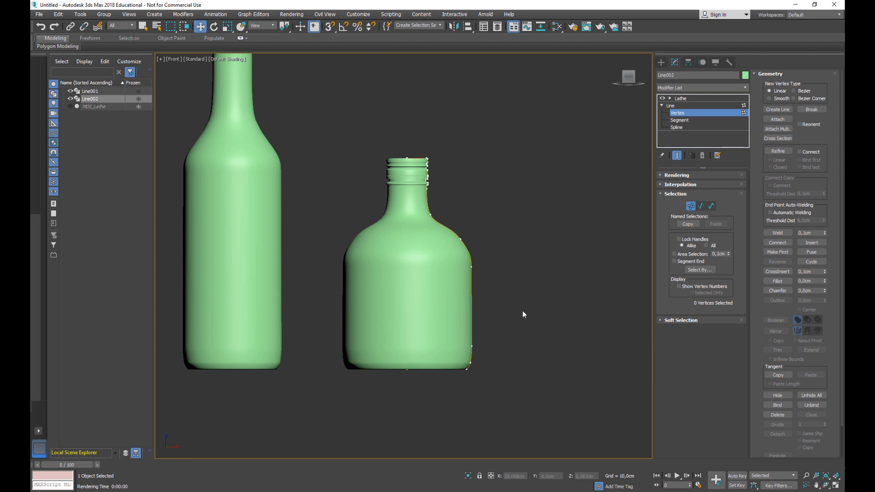
{"action": "scroll", "coordinate": [515, 325], "scroll_direction": "down", "scroll_amount": 3}
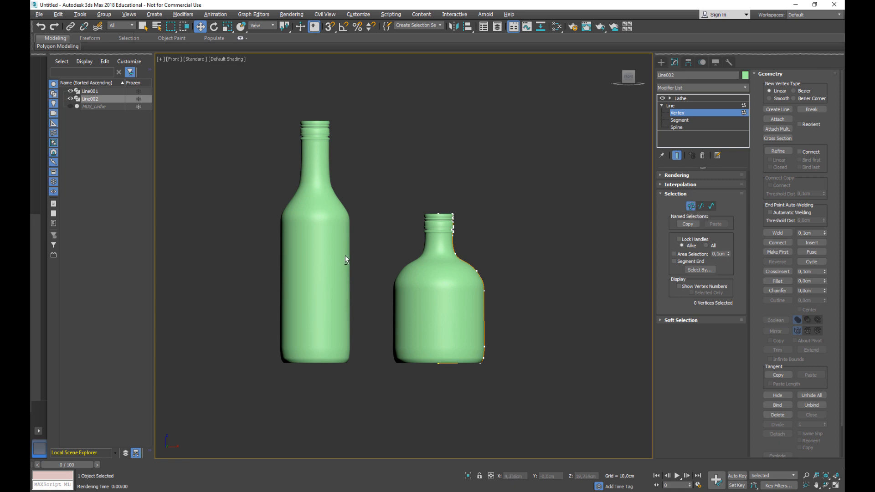
{"action": "middle_click_drag", "start_coordinate": [346, 255], "coordinate": [450, 223], "text": "alt"}
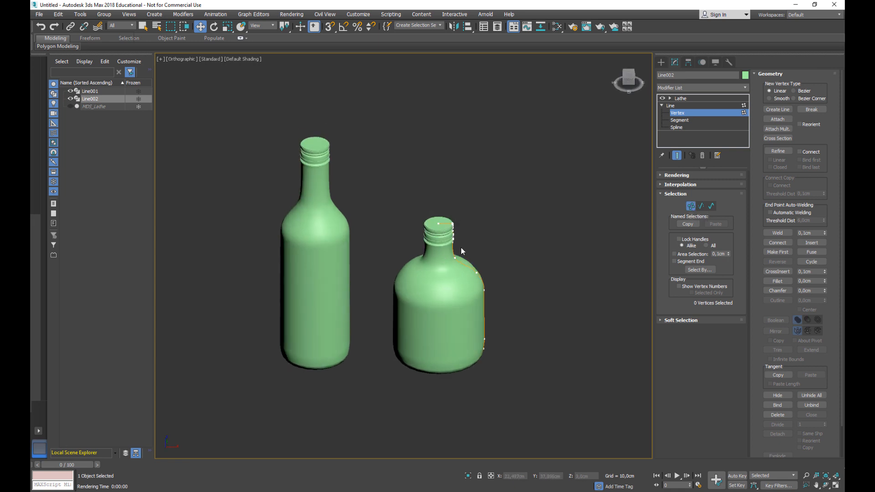
{"action": "key", "text": "f"}
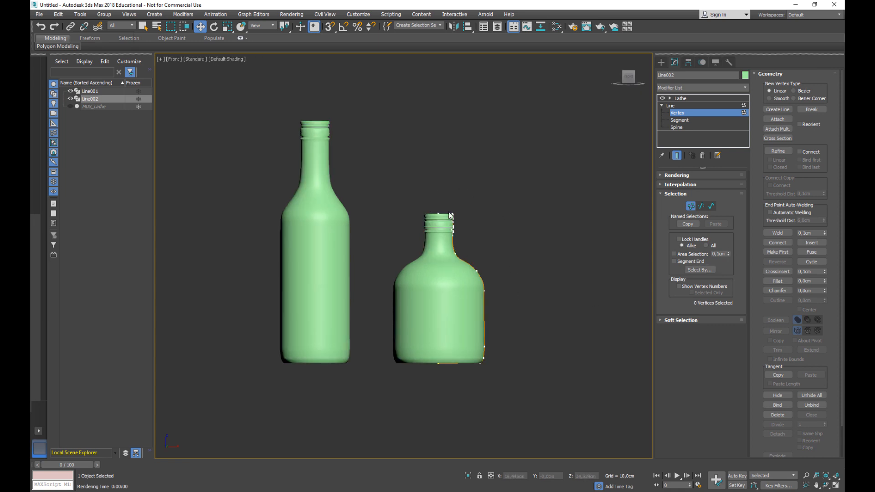
Draw an open bowl profile beside the bottles with Line: flat base, slanted outer wall, rounded rim, inner wall and inner base
{"action": "middle_click_drag", "start_coordinate": [516, 312], "coordinate": [429, 298]}
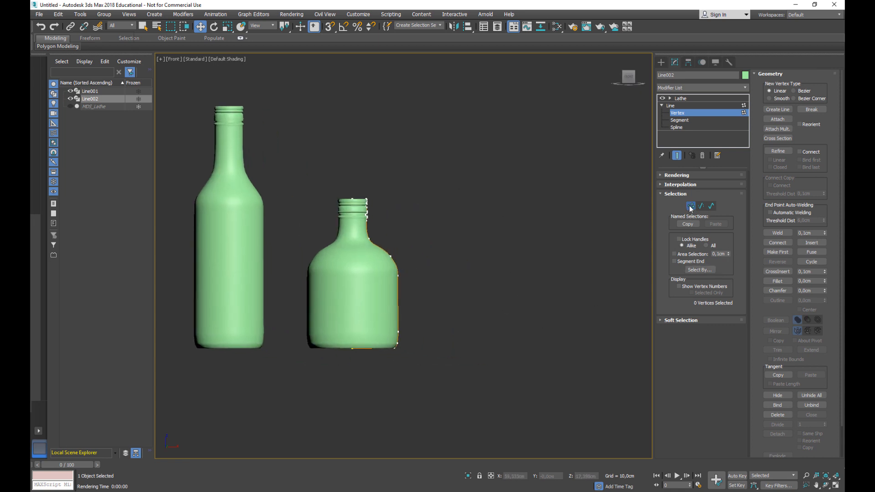
{"action": "left_click", "coordinate": [691, 208]}
{"action": "left_click", "coordinate": [661, 62]}
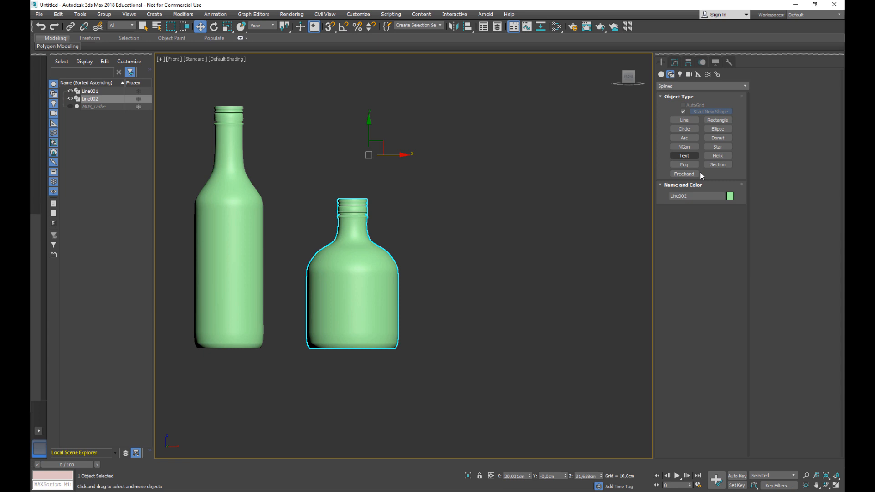
{"action": "left_click", "coordinate": [684, 119]}
{"action": "middle_click_drag", "start_coordinate": [451, 327], "coordinate": [407, 336]}
{"action": "left_click", "coordinate": [412, 334]}
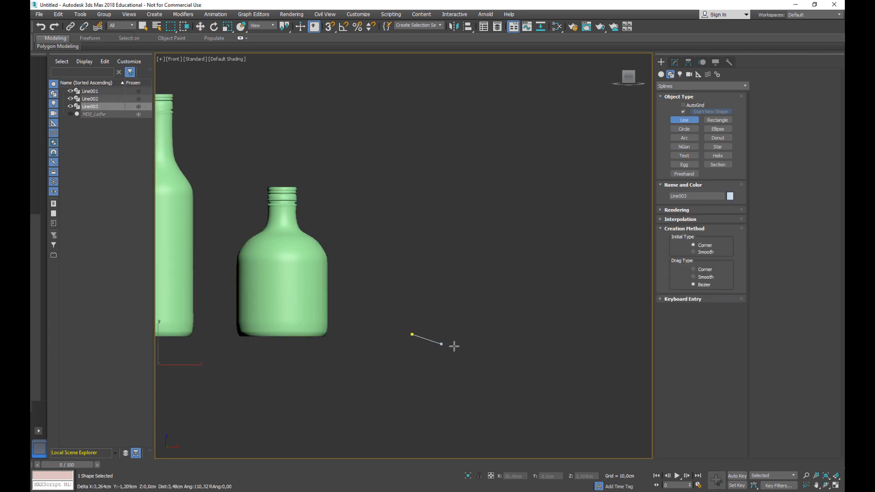
{"action": "left_click", "coordinate": [457, 335]}
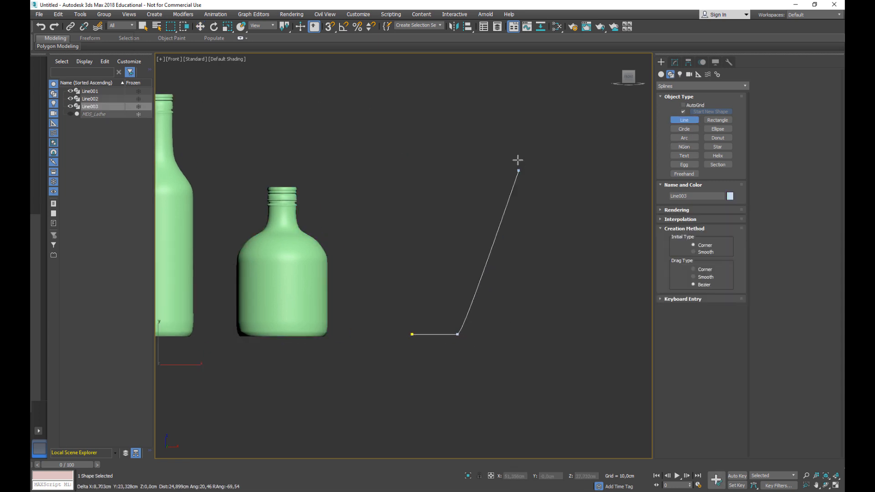
{"action": "left_click", "coordinate": [489, 217]}
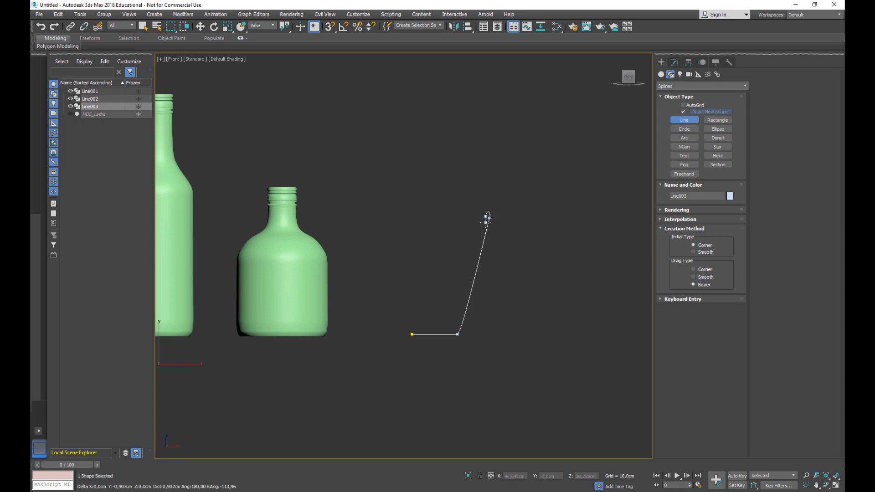
{"action": "left_click", "coordinate": [457, 323]}
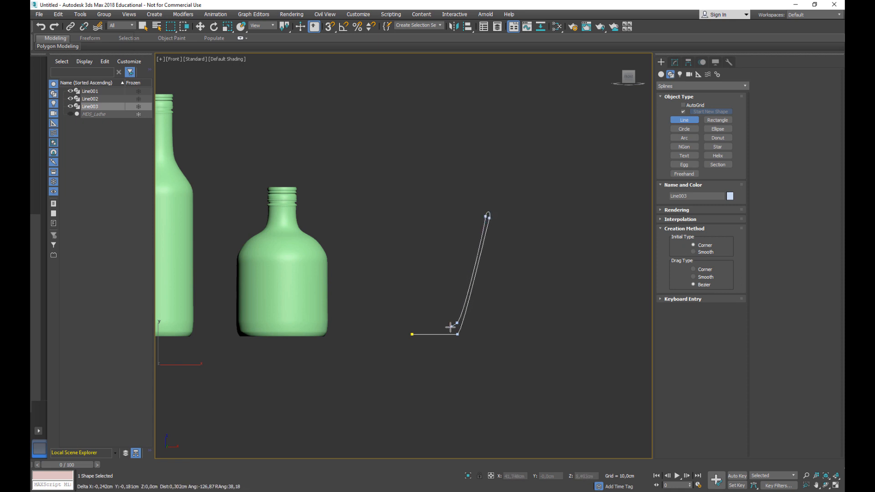
{"action": "left_click", "coordinate": [402, 326]}
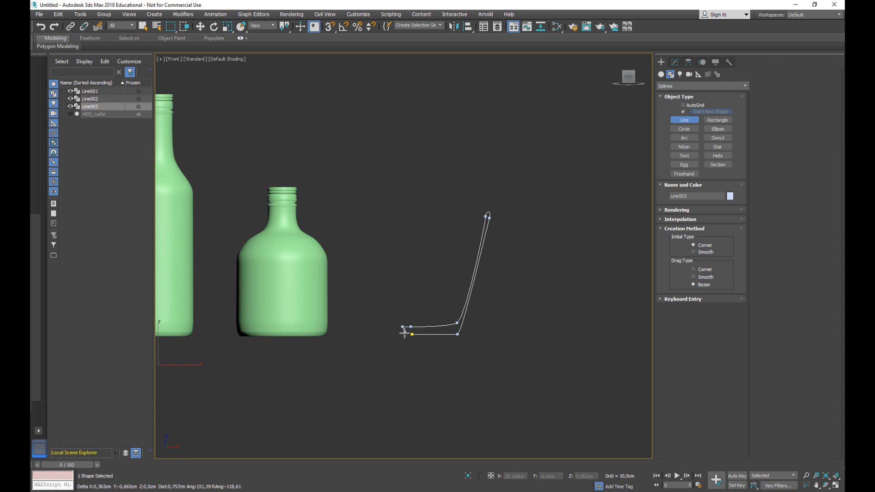
{"action": "right_click", "coordinate": [404, 333]}
Delete the surplus end vertex of the bowl profile's inner base line
{"action": "left_click", "coordinate": [675, 62]}
{"action": "key", "text": "w"}
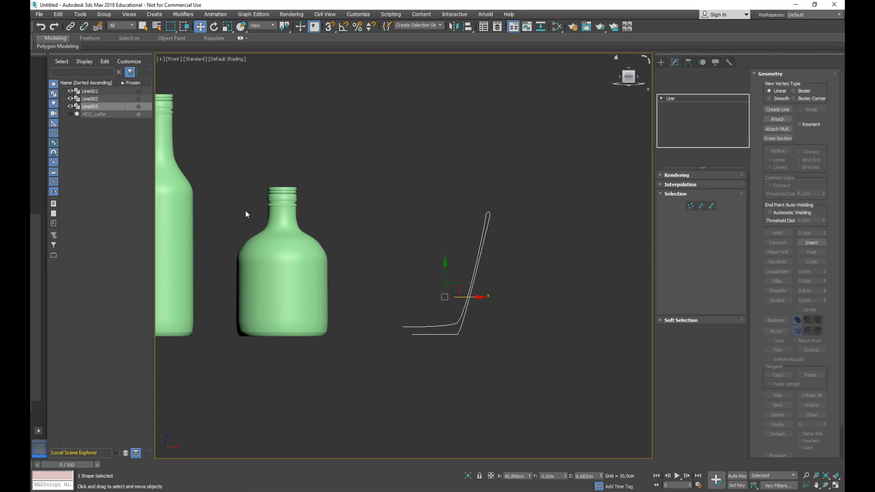
{"action": "left_click", "coordinate": [691, 205]}
{"action": "scroll", "coordinate": [407, 315], "scroll_direction": "up", "scroll_amount": 5}
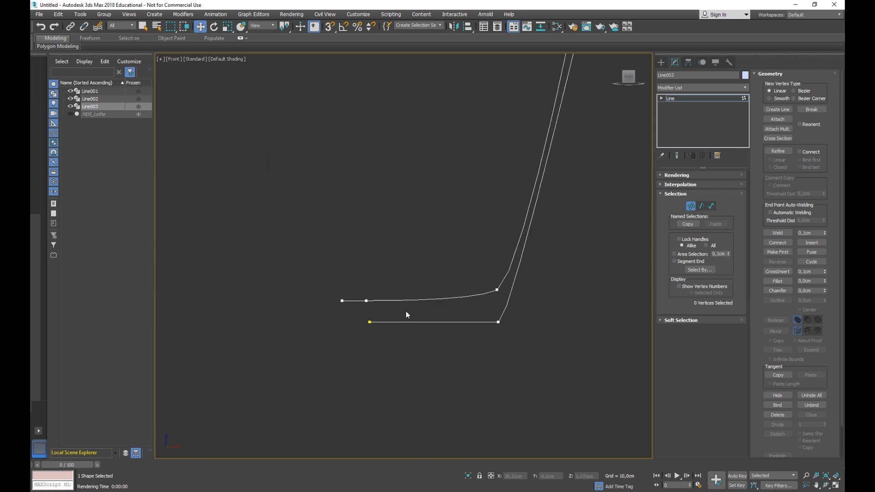
{"action": "left_click_drag", "start_coordinate": [364, 345], "coordinate": [376, 309]}
{"action": "key", "text": "Delete"}
{"action": "scroll", "coordinate": [516, 278], "scroll_direction": "down", "scroll_amount": 5}
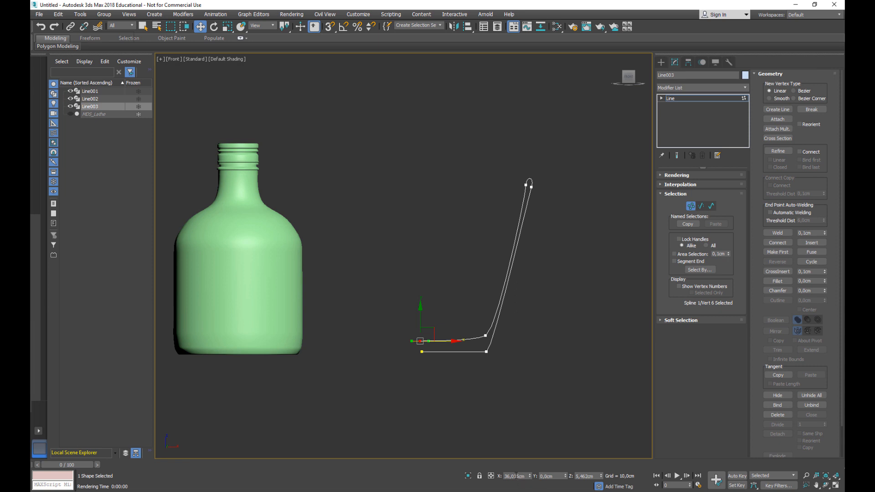
Align the inner base line's end vertex with the outer base's first vertex by setting its X position to 36,216 cm
{"action": "left_click", "coordinate": [421, 351]}
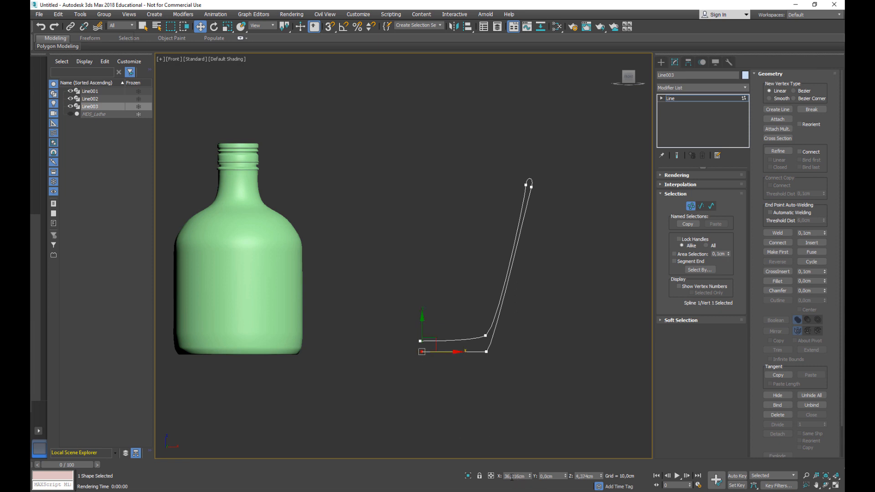
{"action": "left_click_drag", "start_coordinate": [444, 312], "coordinate": [412, 347]}
{"action": "left_click", "coordinate": [517, 475]}
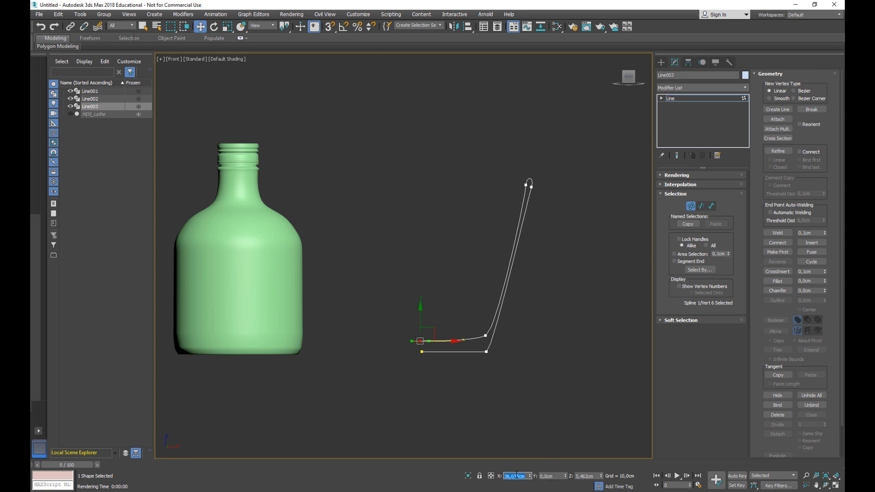
{"action": "key", "text": "Return"}
Leave vertex editing and apply the Lathe modifier to the bowl profile
{"action": "left_click", "coordinate": [691, 205]}
{"action": "left_click", "coordinate": [698, 87]}
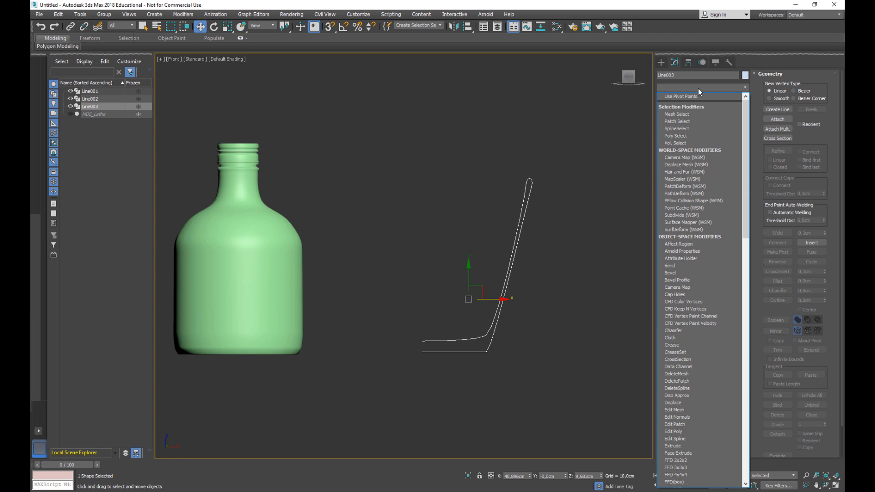
{"action": "key", "text": "l"}
{"action": "key", "text": "Return"}
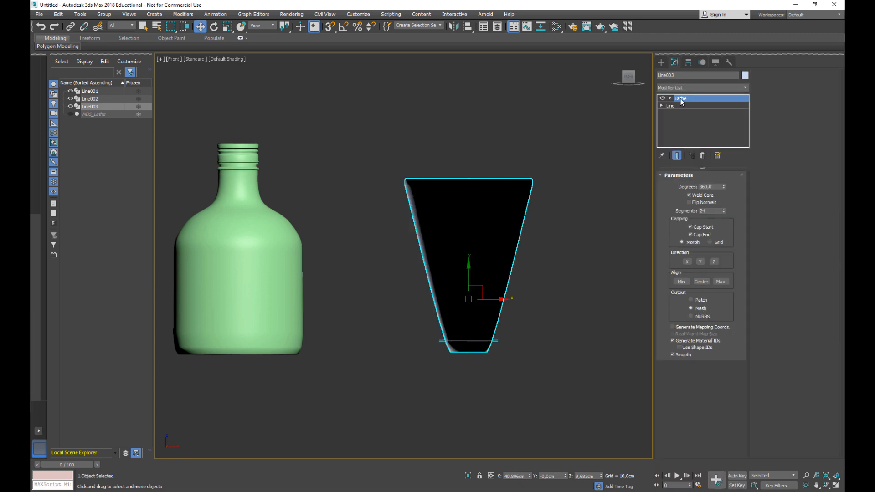
Move the bowl's Lathe axis to X 36,216 cm, in line with the profile's open ends
{"action": "left_click", "coordinate": [670, 98]}
{"action": "left_click", "coordinate": [687, 106]}
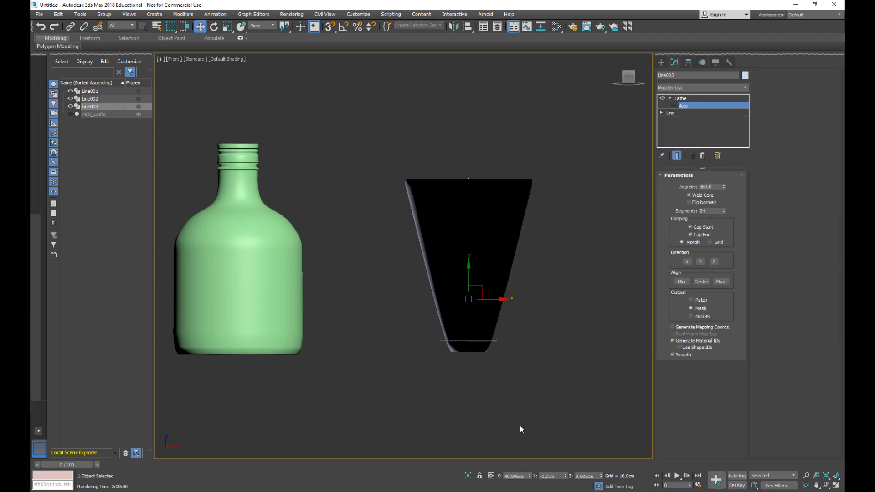
{"action": "left_click", "coordinate": [526, 476]}
{"action": "type", "text": "36,216"}
{"action": "key", "text": "Return"}
Set the bowl's Lathe segments to 30 and inspect the bowl and both bottles in perspective with edged faces
{"action": "middle_click_drag", "start_coordinate": [432, 245], "coordinate": [434, 280]}
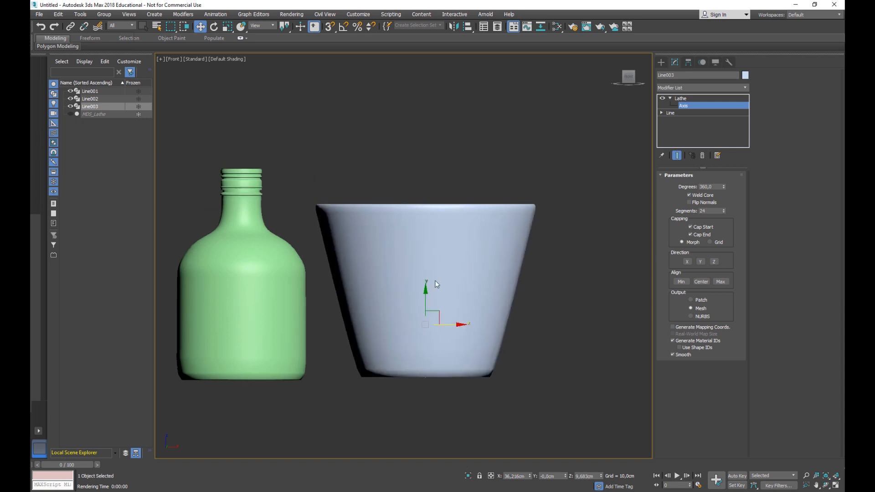
{"action": "scroll", "coordinate": [435, 280], "scroll_direction": "down", "scroll_amount": 3}
{"action": "double_click", "coordinate": [702, 211]}
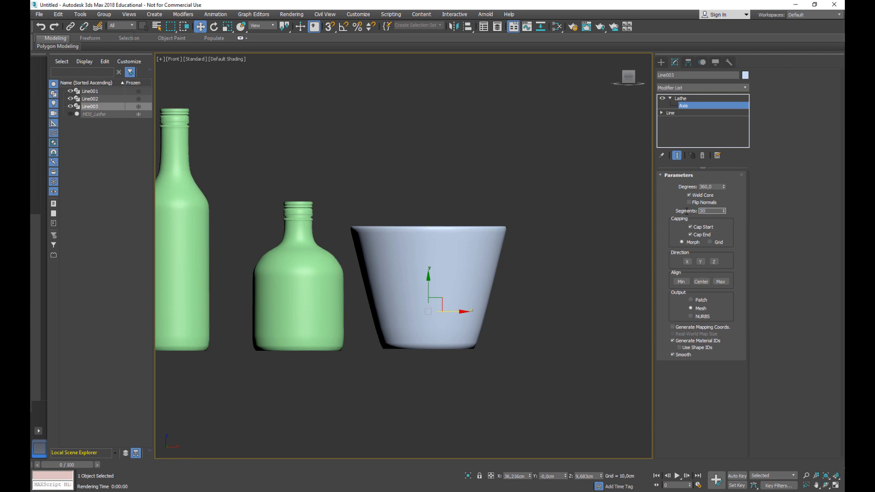
{"action": "middle_click_drag", "start_coordinate": [439, 261], "coordinate": [420, 312], "text": "alt"}
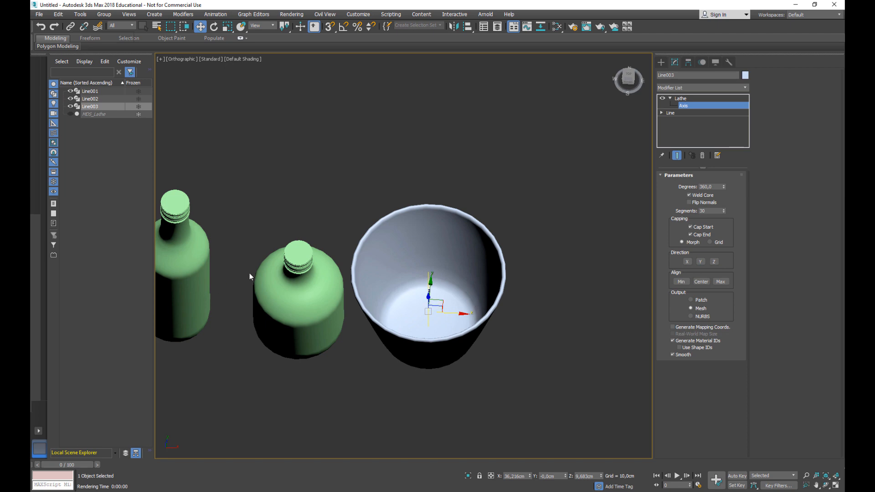
{"action": "middle_click_drag", "start_coordinate": [387, 331], "coordinate": [366, 272], "text": "alt"}
{"action": "left_click_drag", "start_coordinate": [367, 273], "coordinate": [363, 277], "text": "alt"}
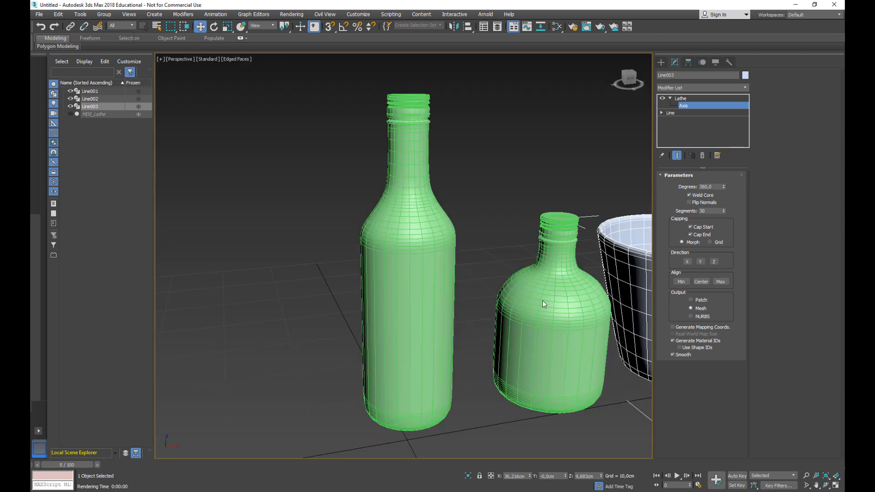
{"action": "middle_click_drag", "start_coordinate": [542, 299], "coordinate": [426, 299]}
{"action": "scroll", "coordinate": [407, 278], "scroll_direction": "down", "scroll_amount": 3}
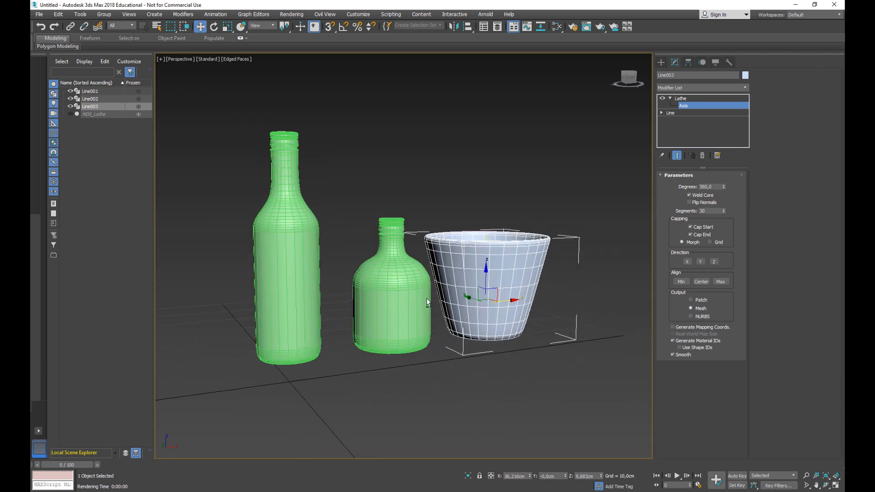